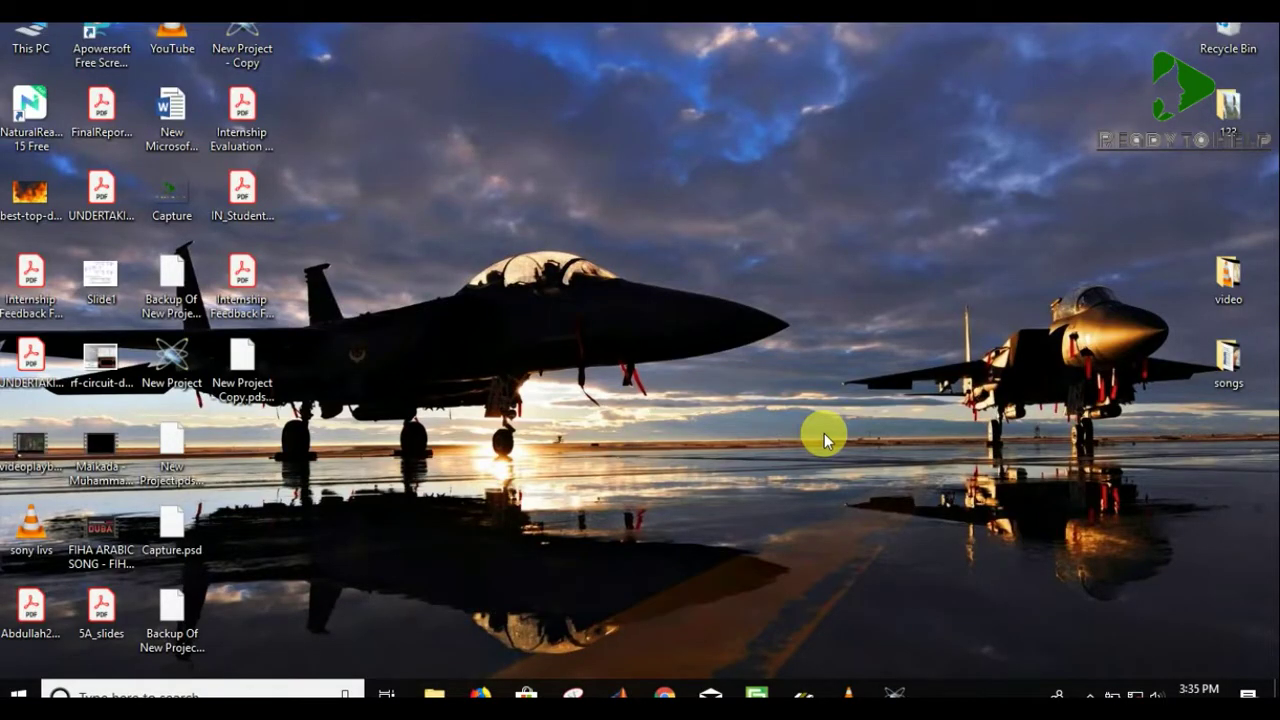
- Launch Proteus 8 Professional by searching 'prot' in the Windows taskbar search
click(268, 690)
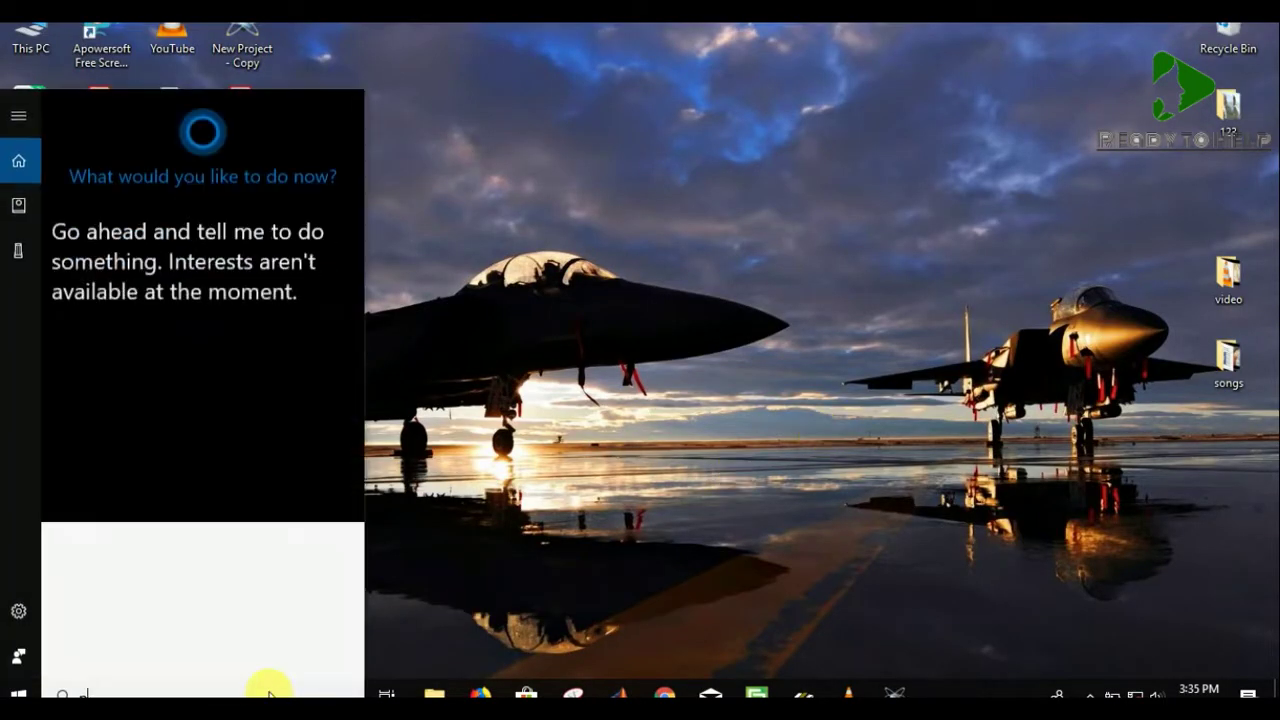
text(prot)
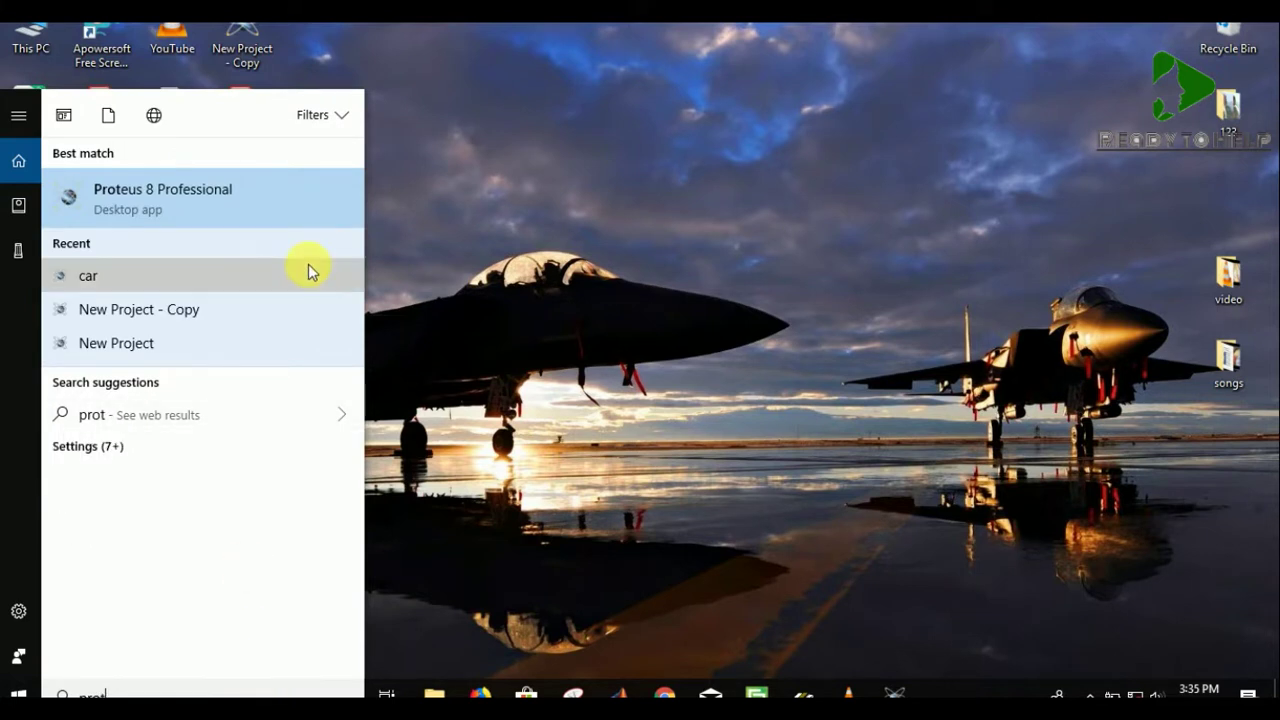
click(293, 197)
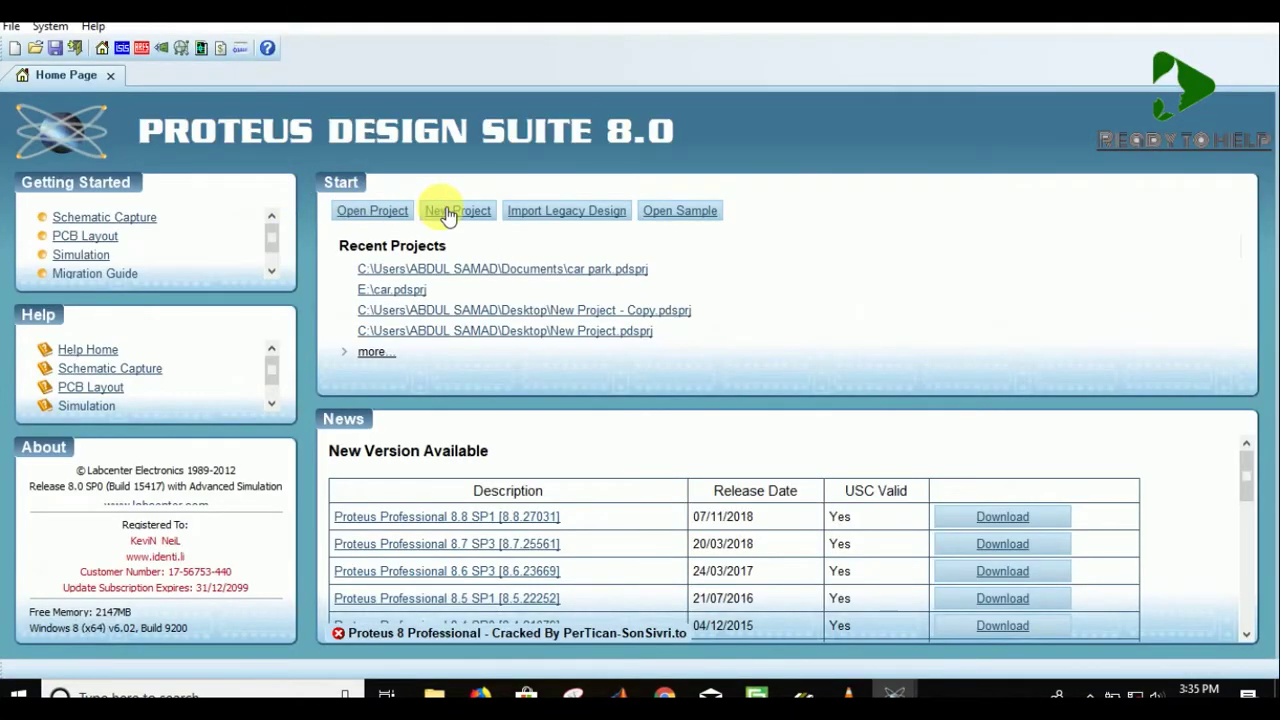
- Create a new project with default settings, replacing the existing New Project.pdsprj
click(446, 215)
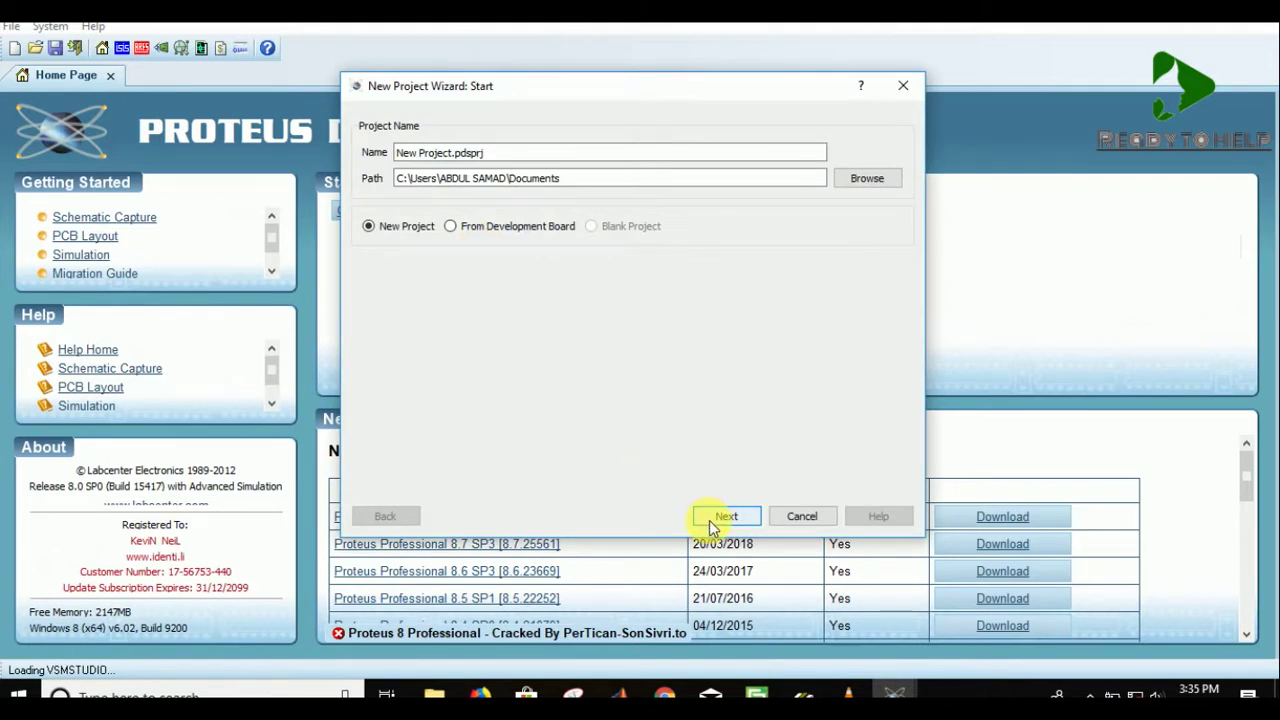
click(712, 521)
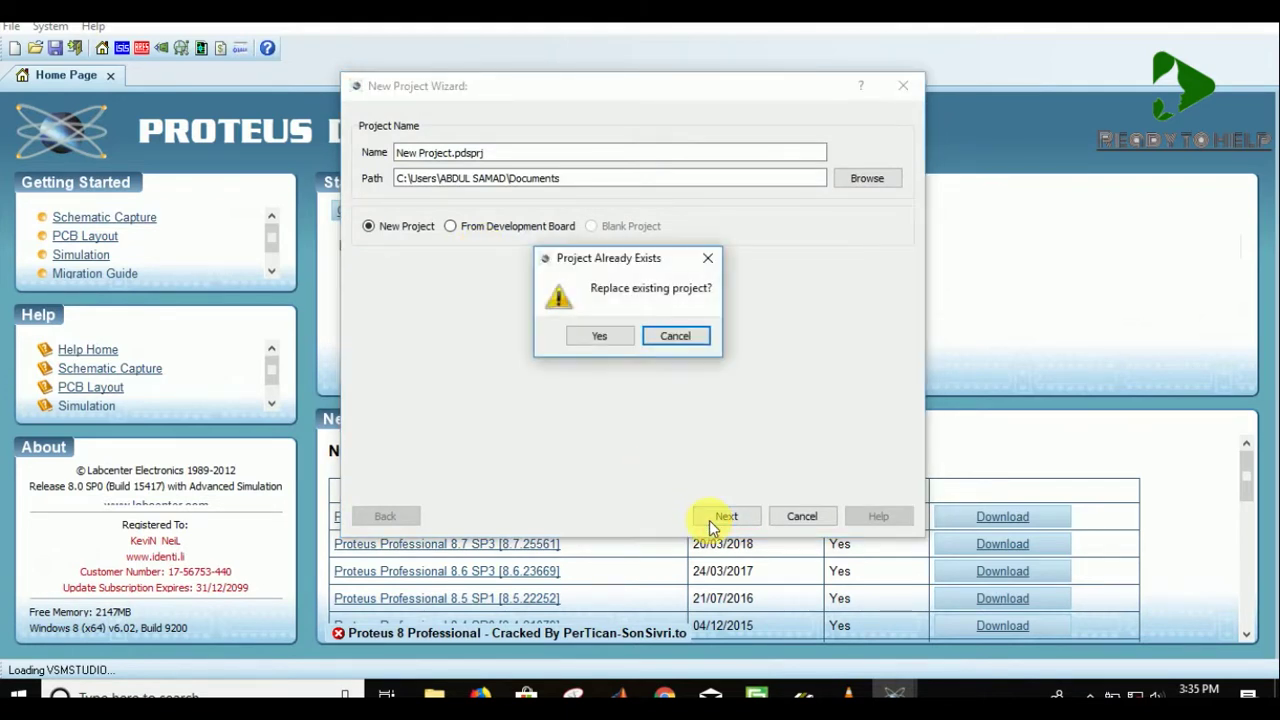
click(609, 342)
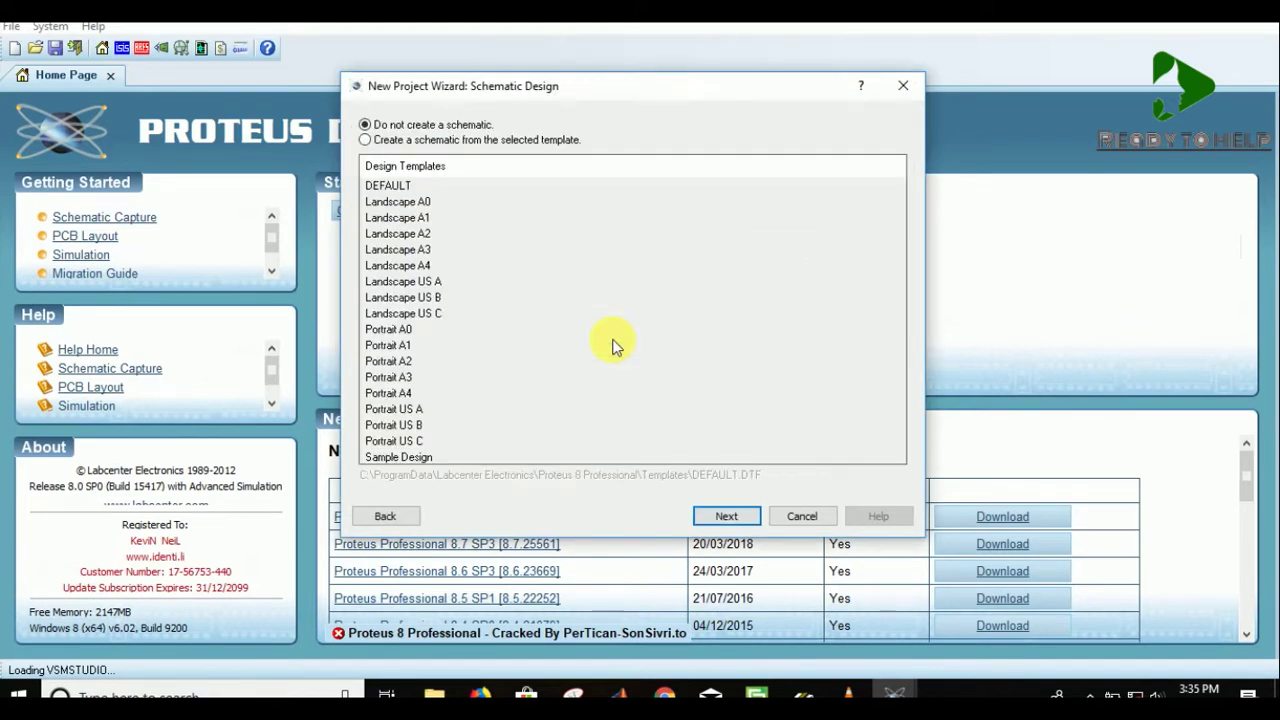
click(727, 516)
click(727, 516)
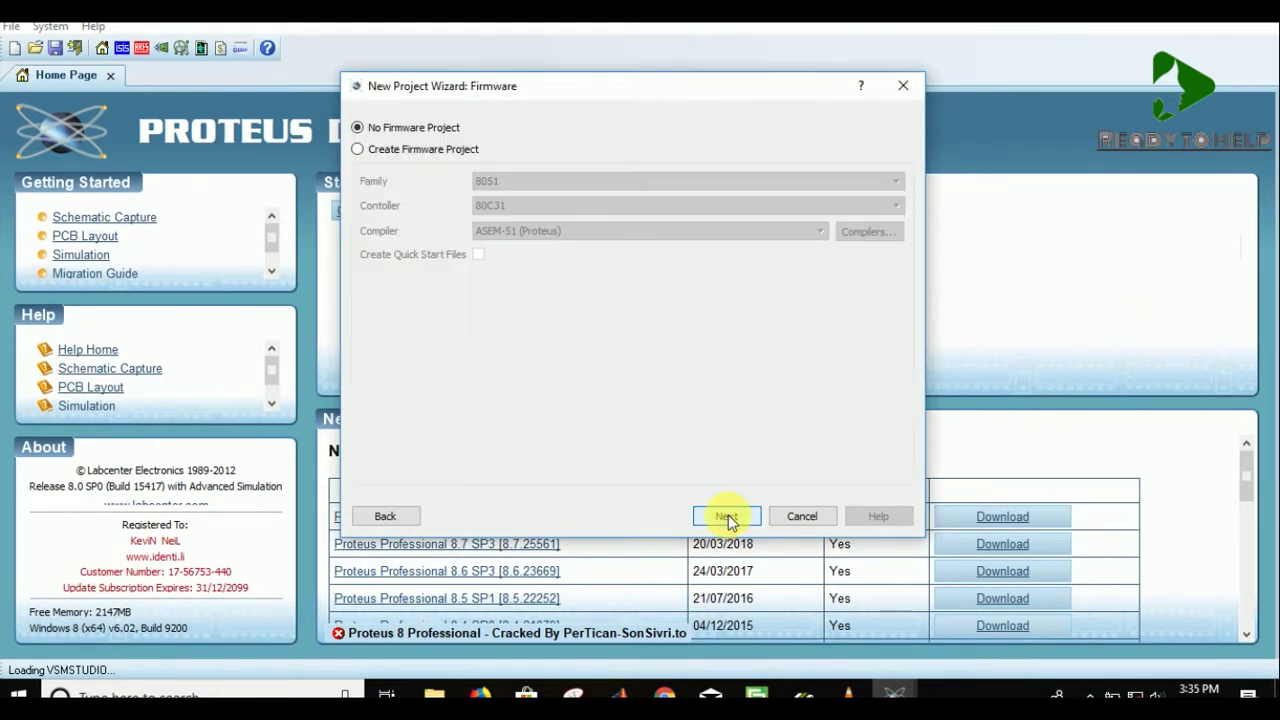
click(727, 516)
click(727, 516)
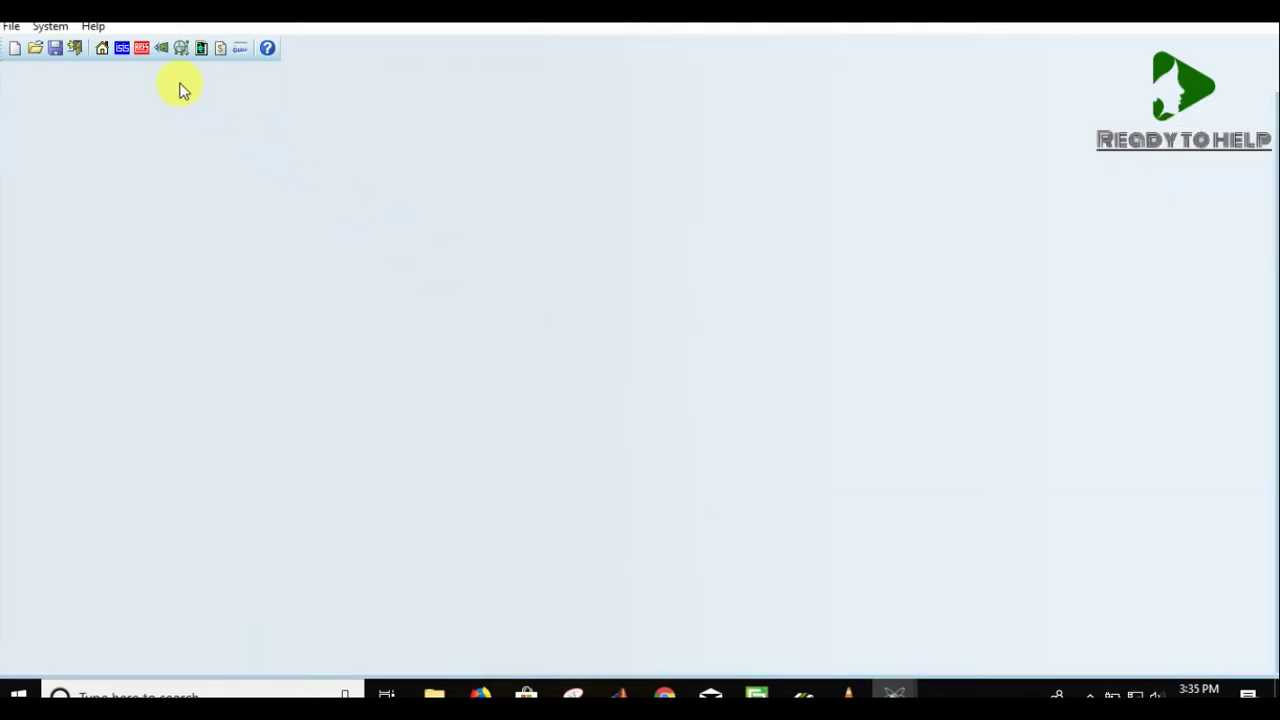
- Open the schematic editor and add the LM358 op-amp to the parts list
click(125, 56)
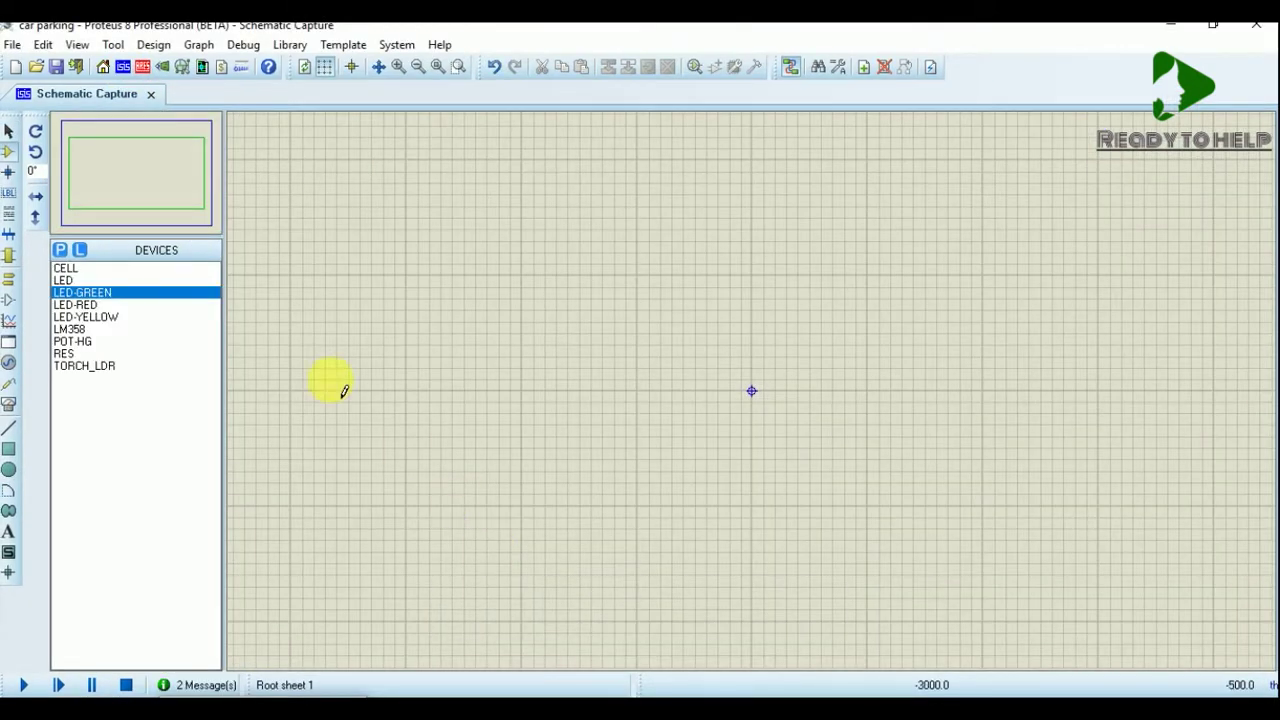
click(62, 252)
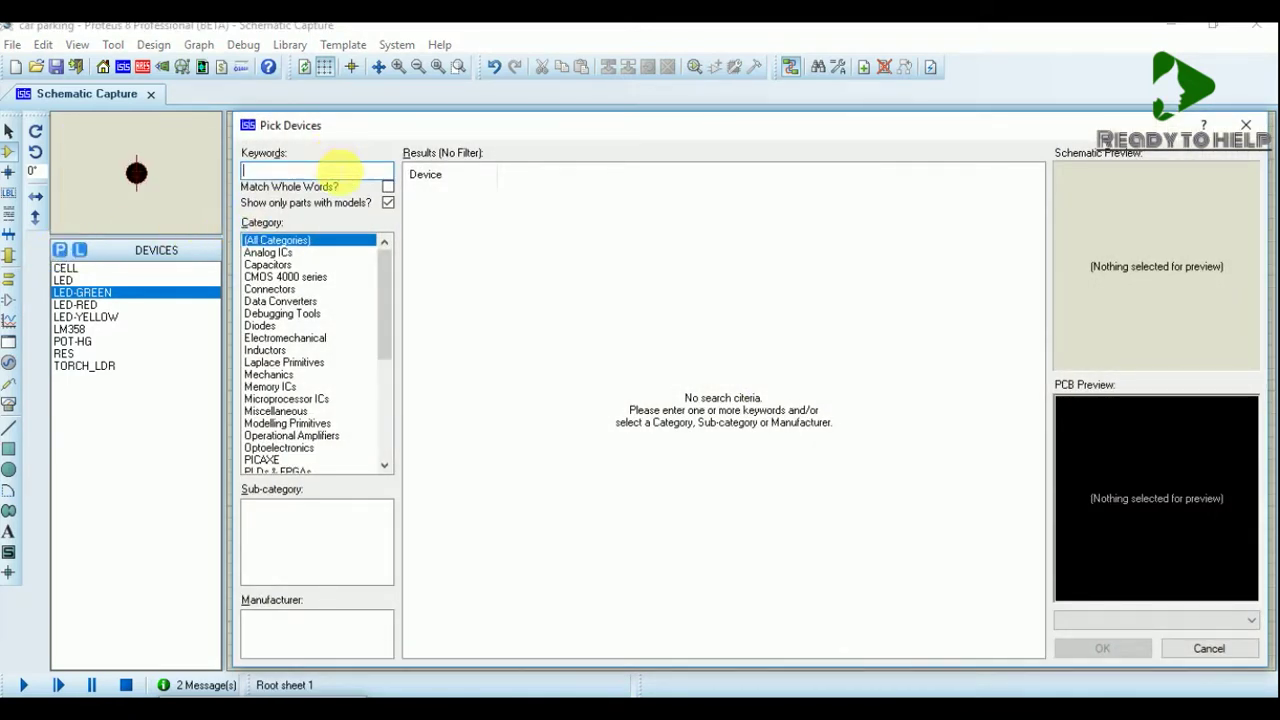
text(lm)
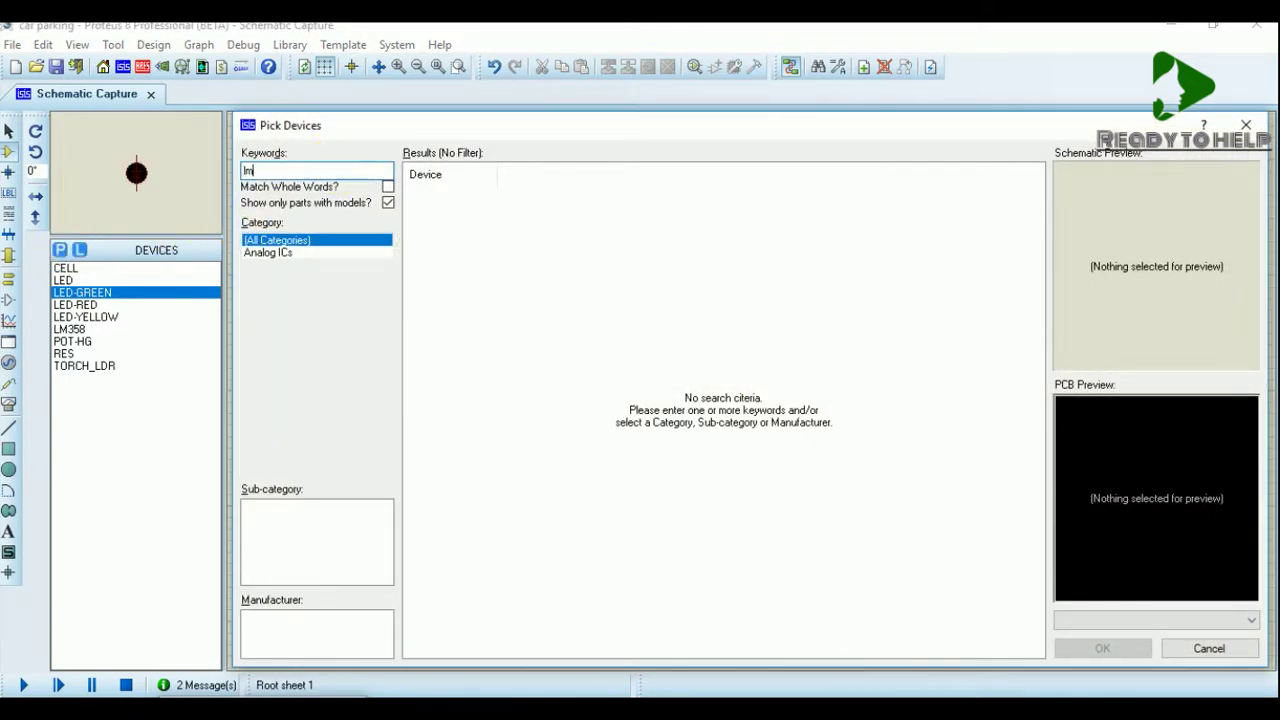
text(358)
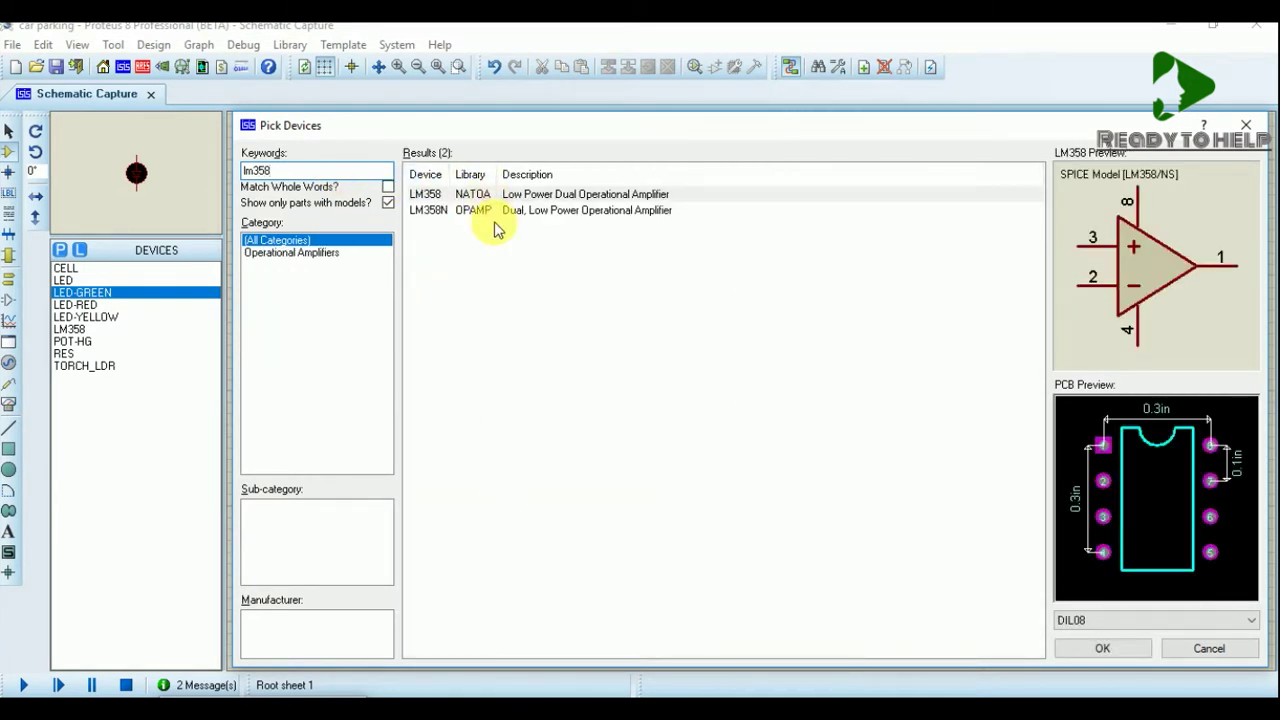
click(1072, 647)
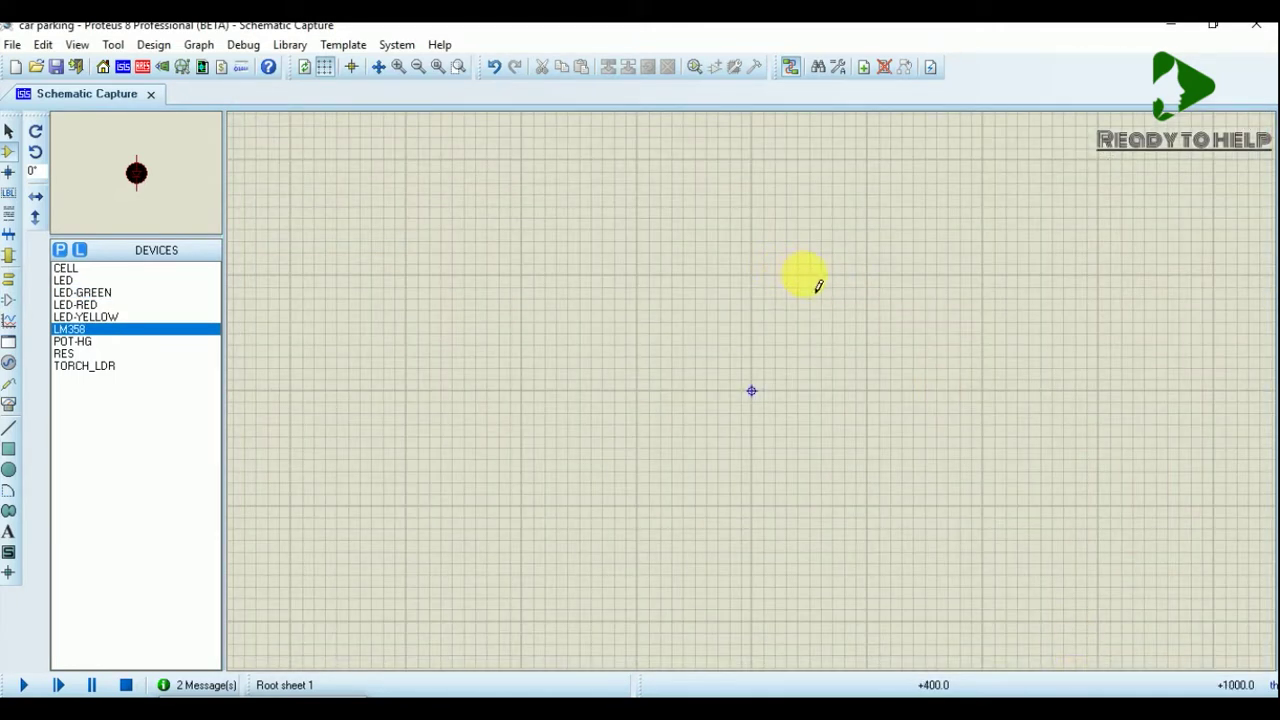
- Place op-amps U1:A, U1:B and U2:A in a column, moving U1:B midway
click(834, 289)
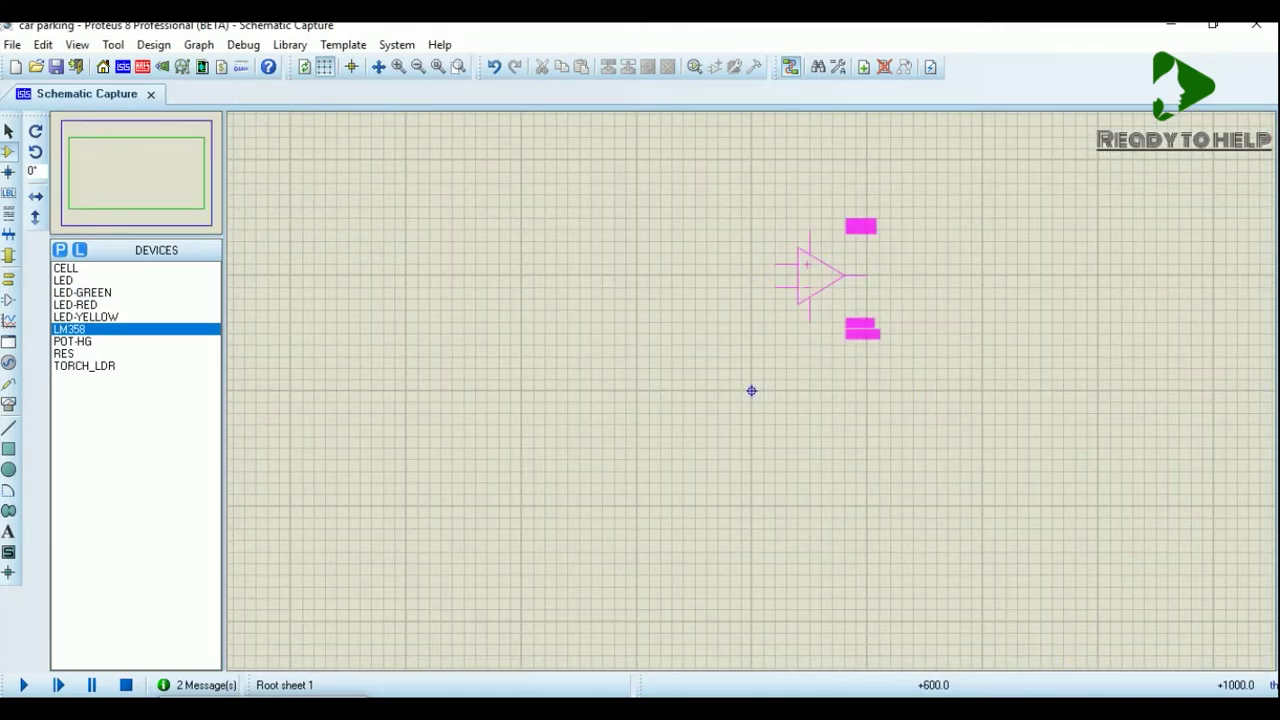
click(830, 287)
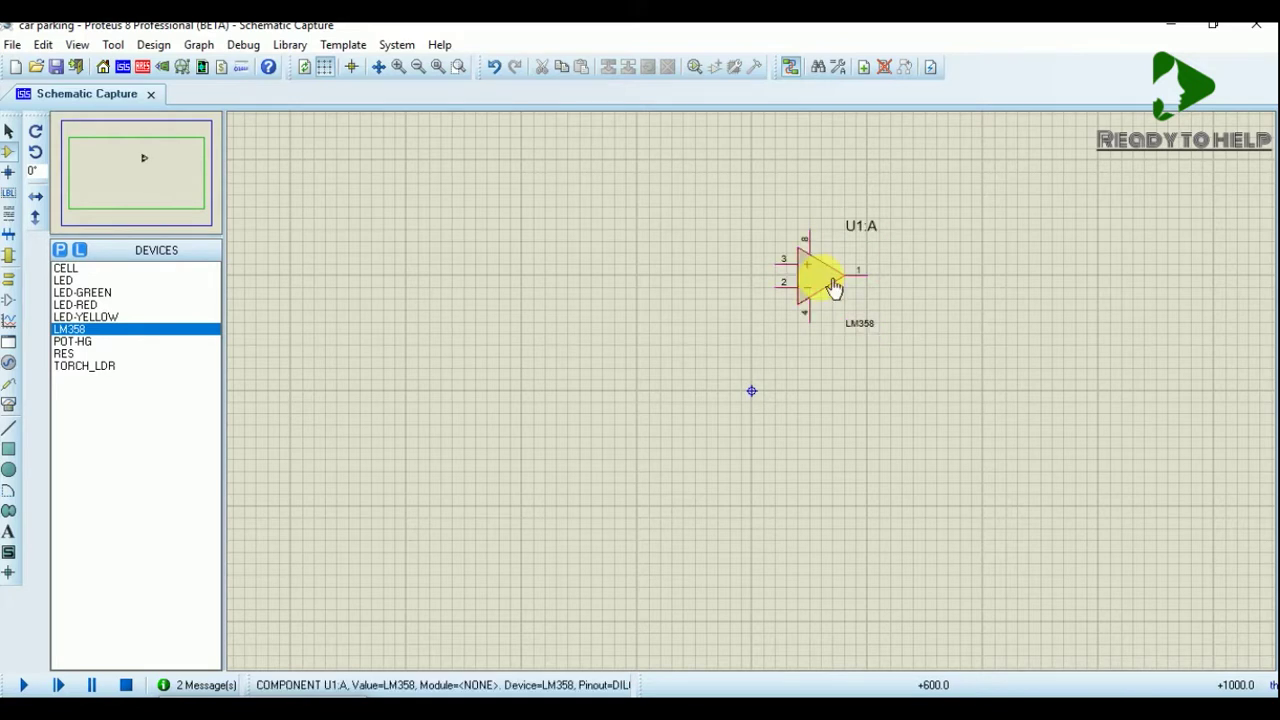
click(838, 491)
click(836, 489)
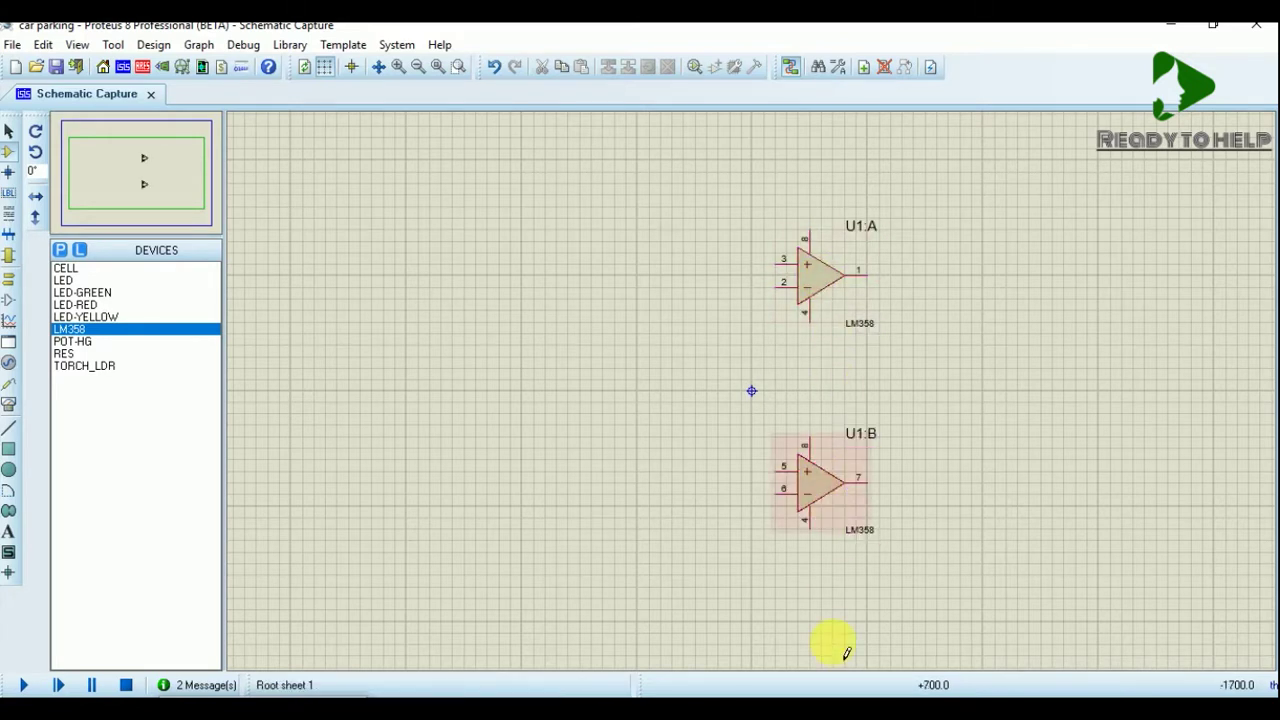
click(834, 596)
click(833, 593)
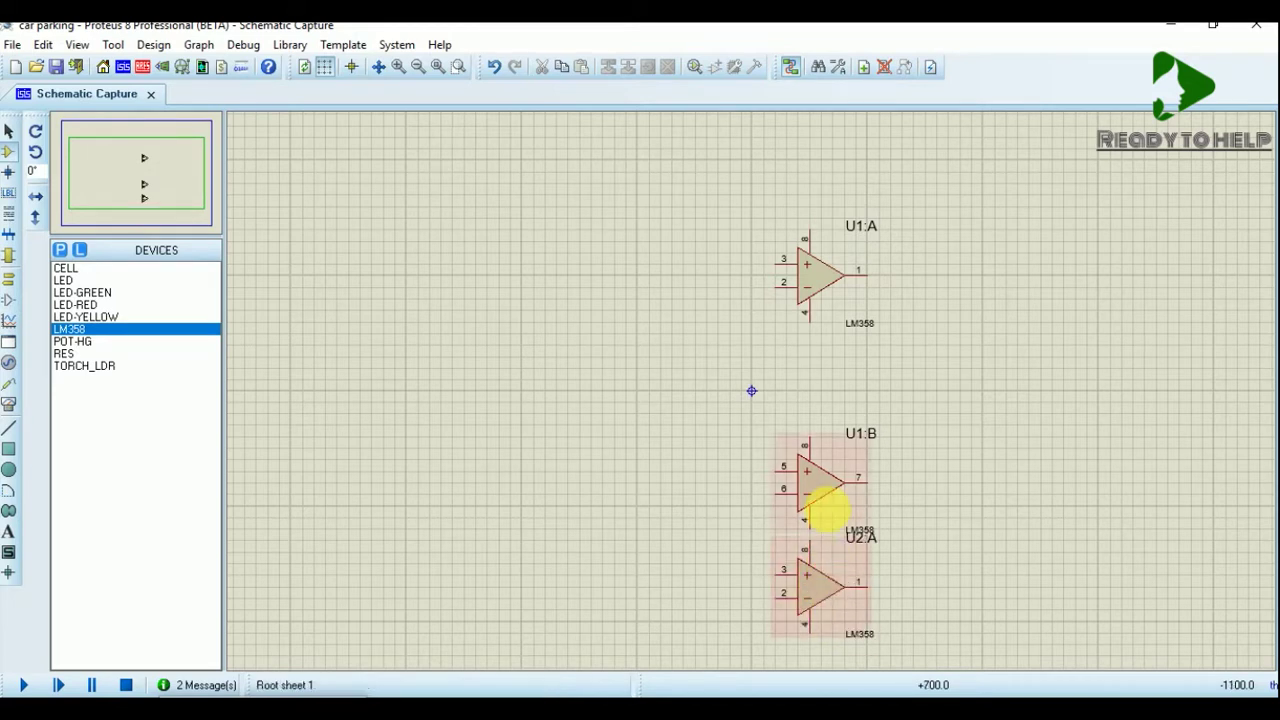
drag(822, 492, 822, 420)
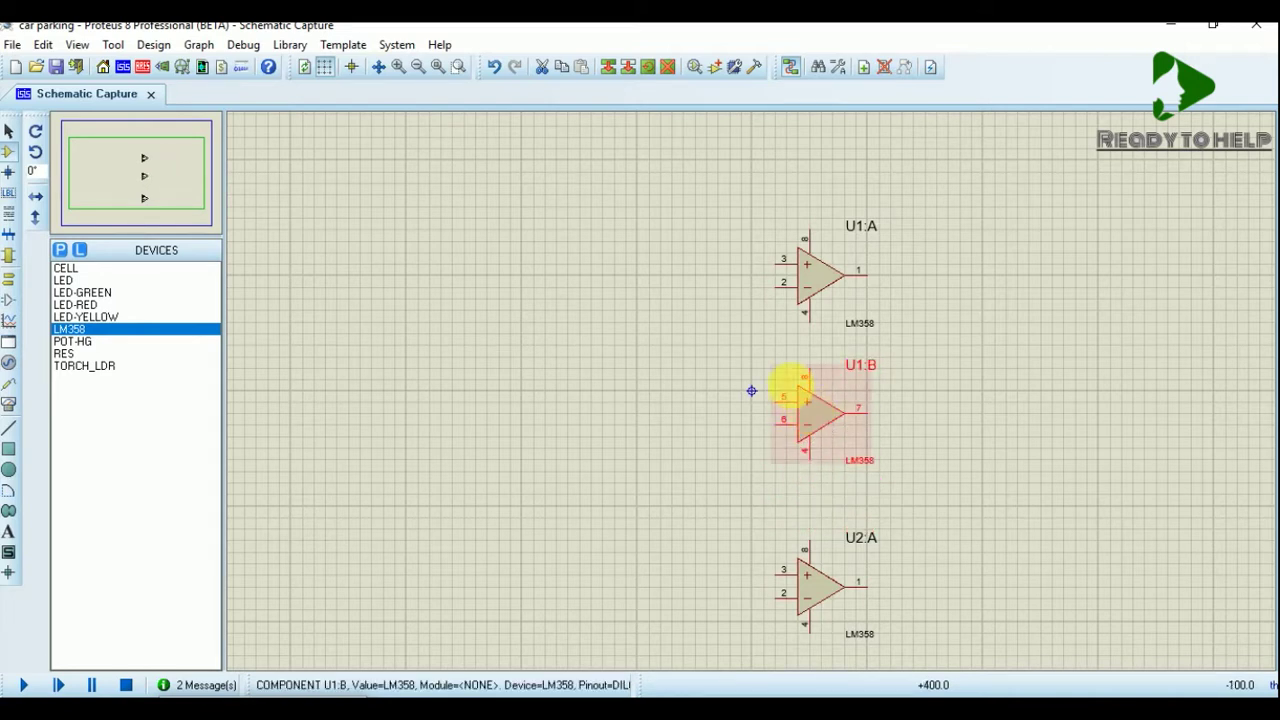
click(730, 322)
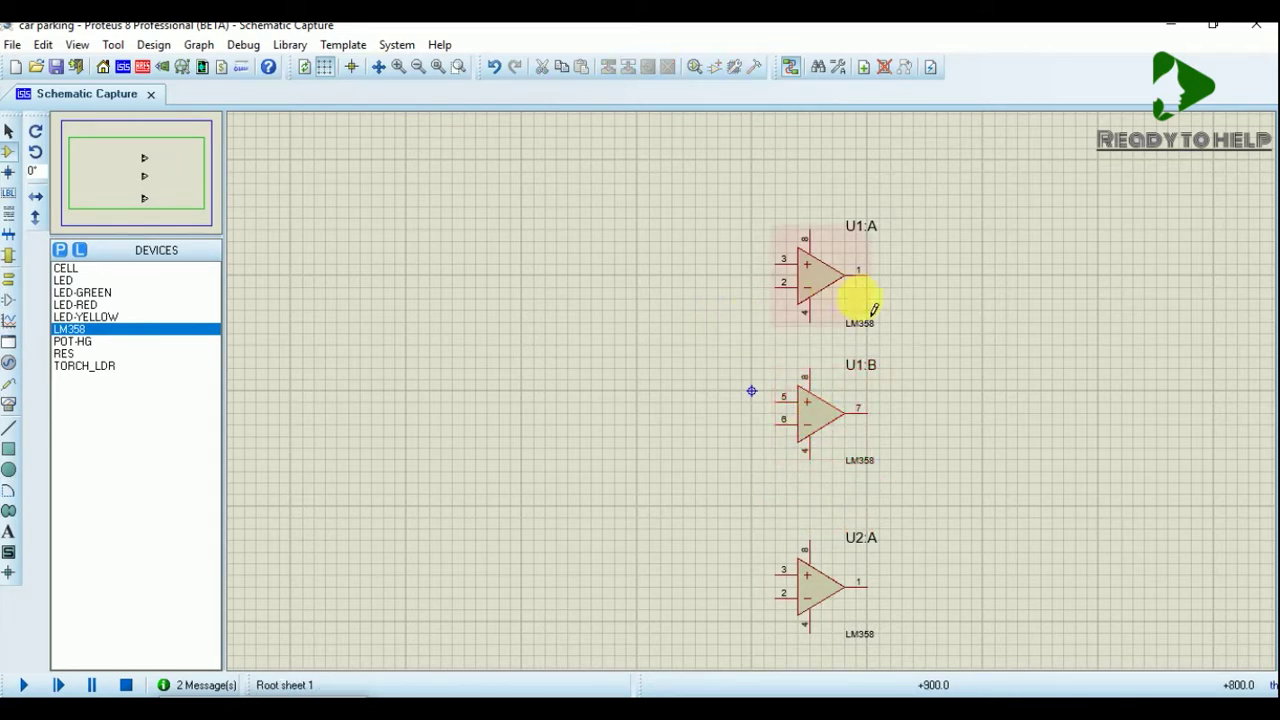
- Find 'LED yellow' in the library and add LED-YELLOW to the parts list
click(60, 250)
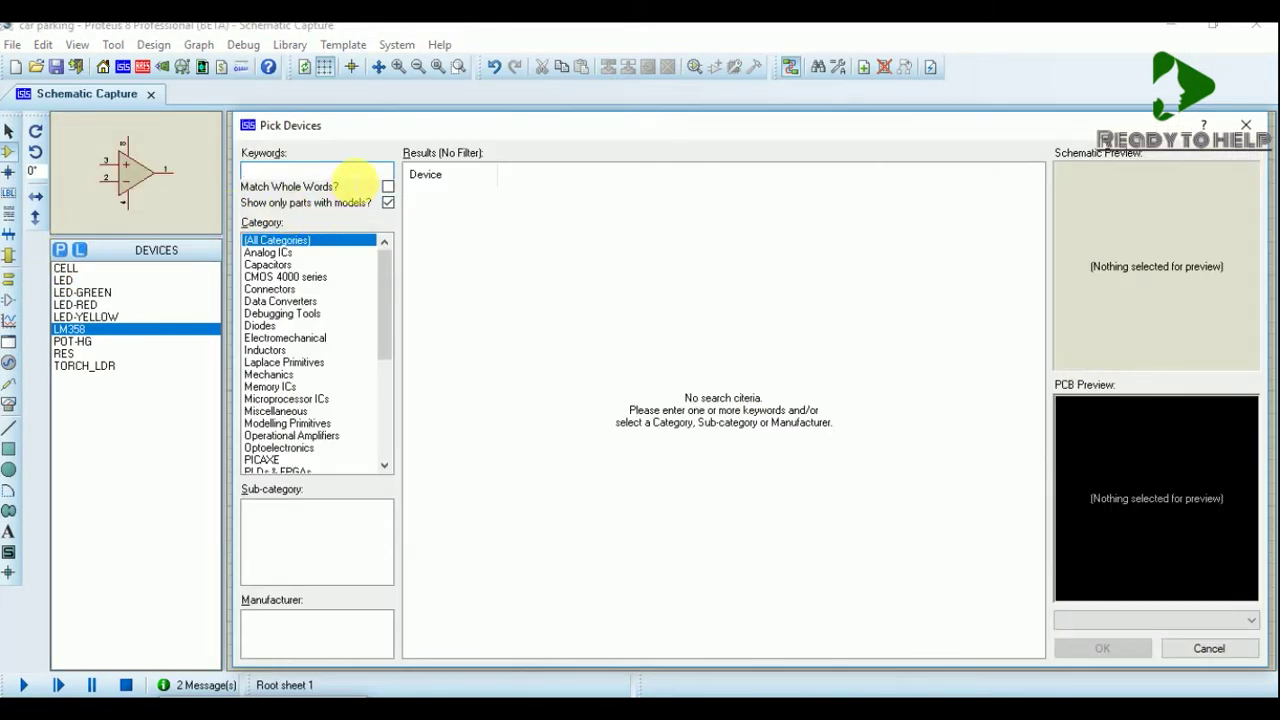
text(L)
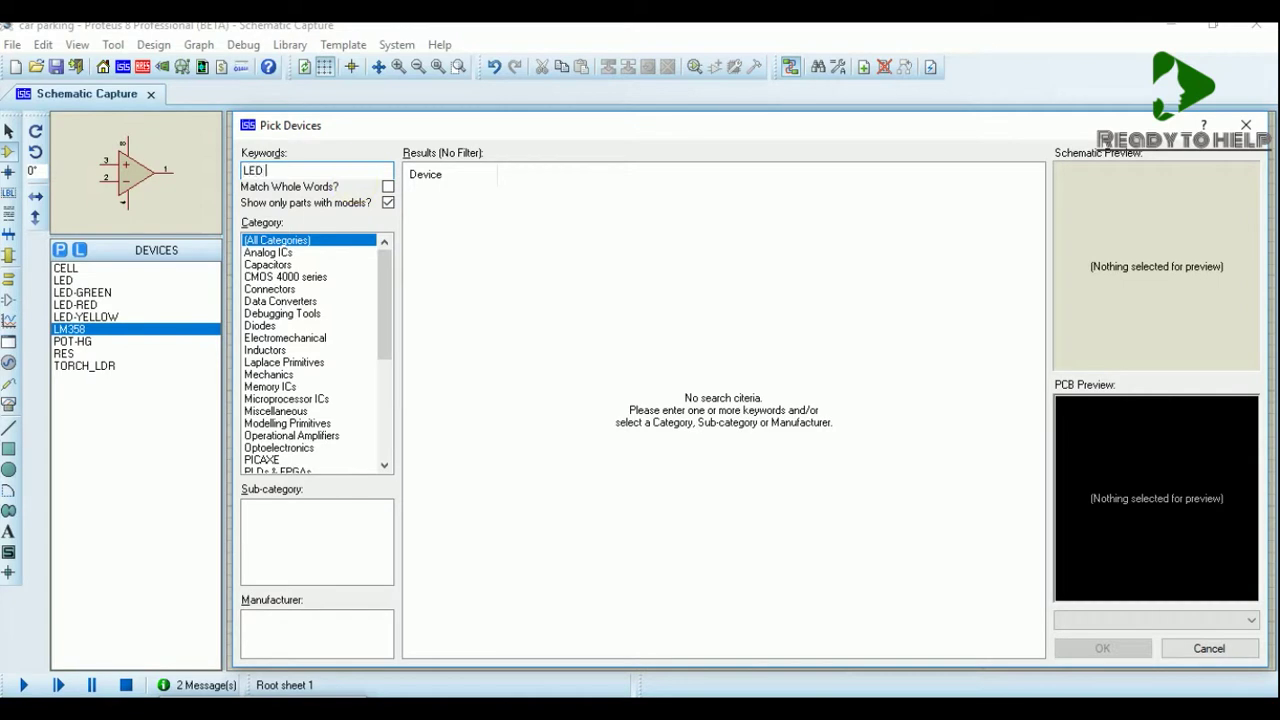
text(ED)
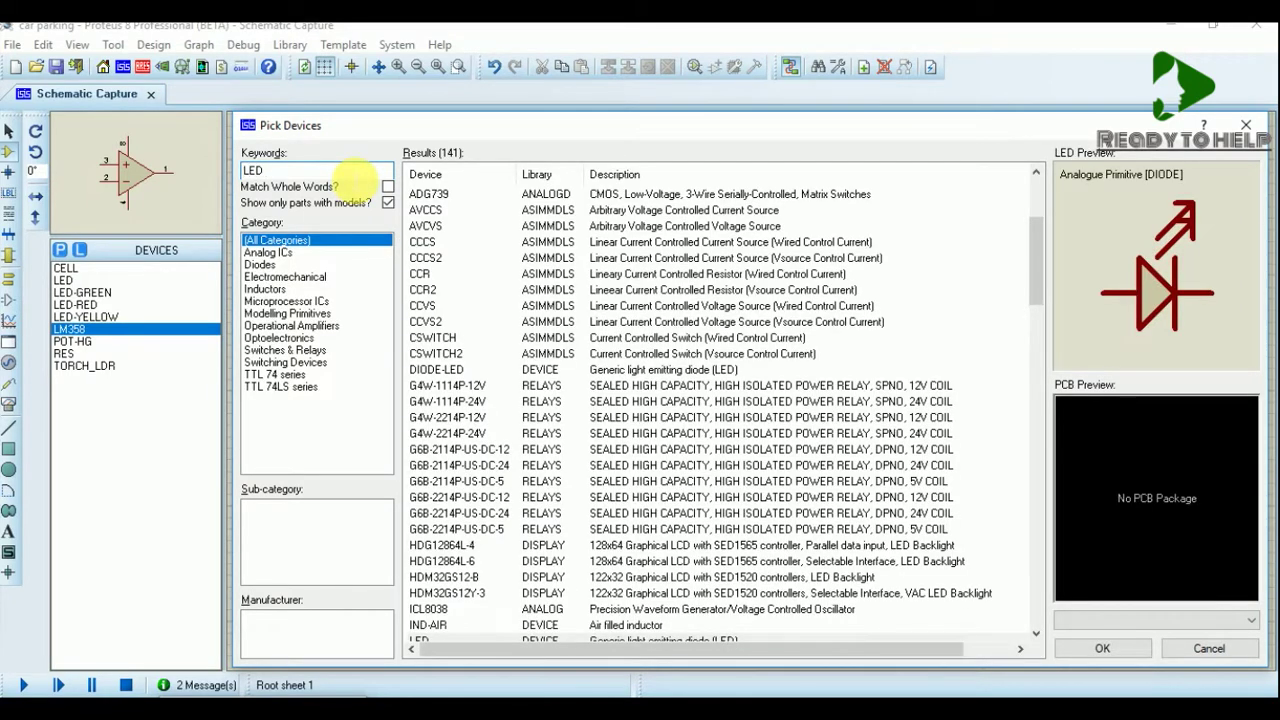
text( yellow)
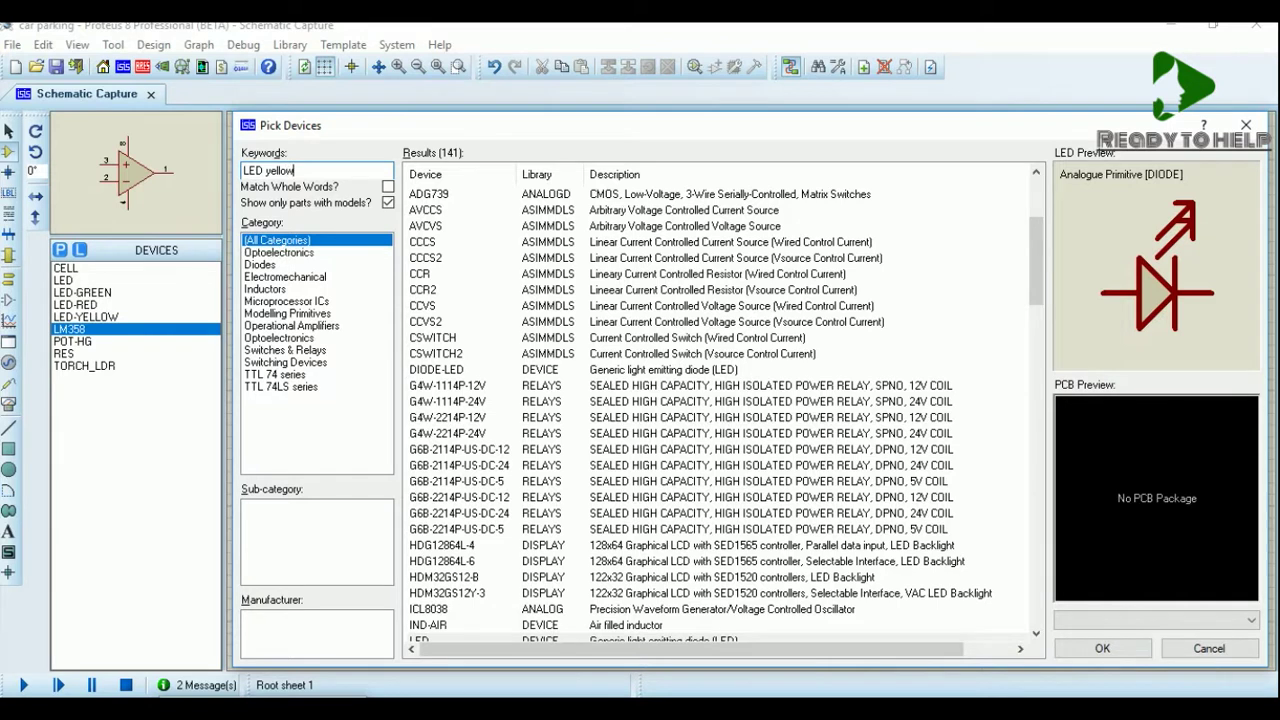
click(480, 230)
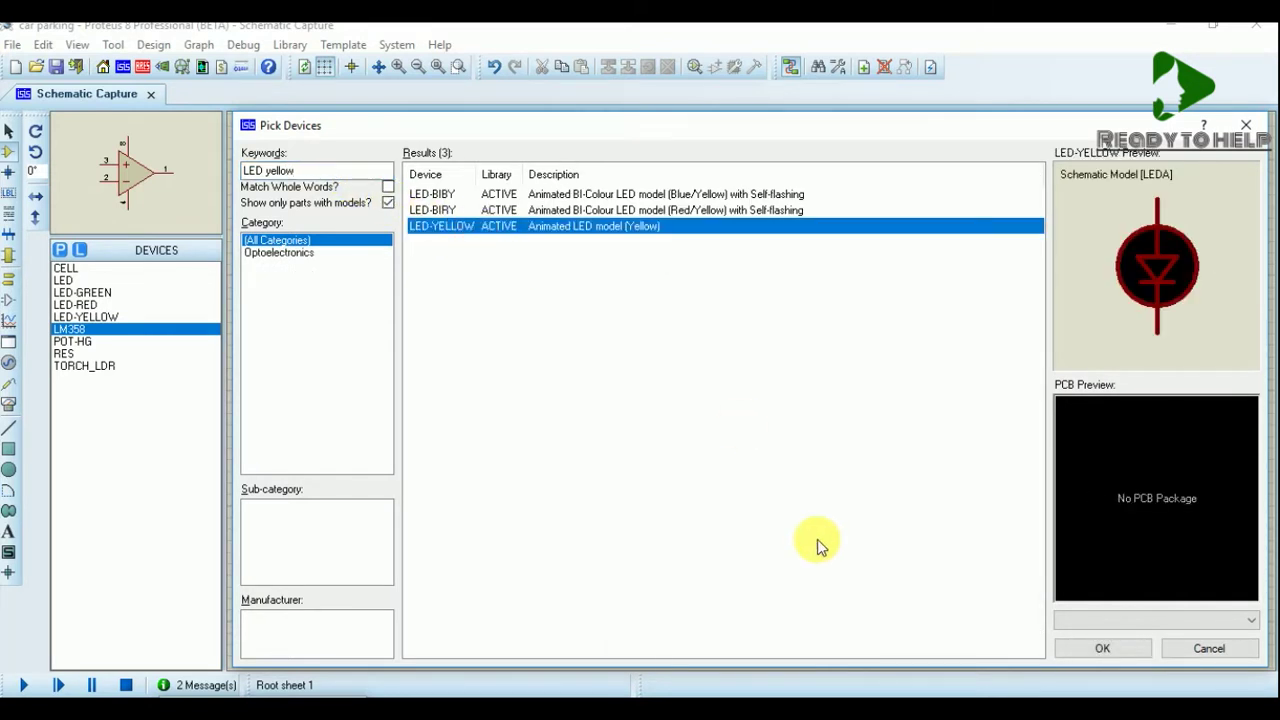
click(1104, 648)
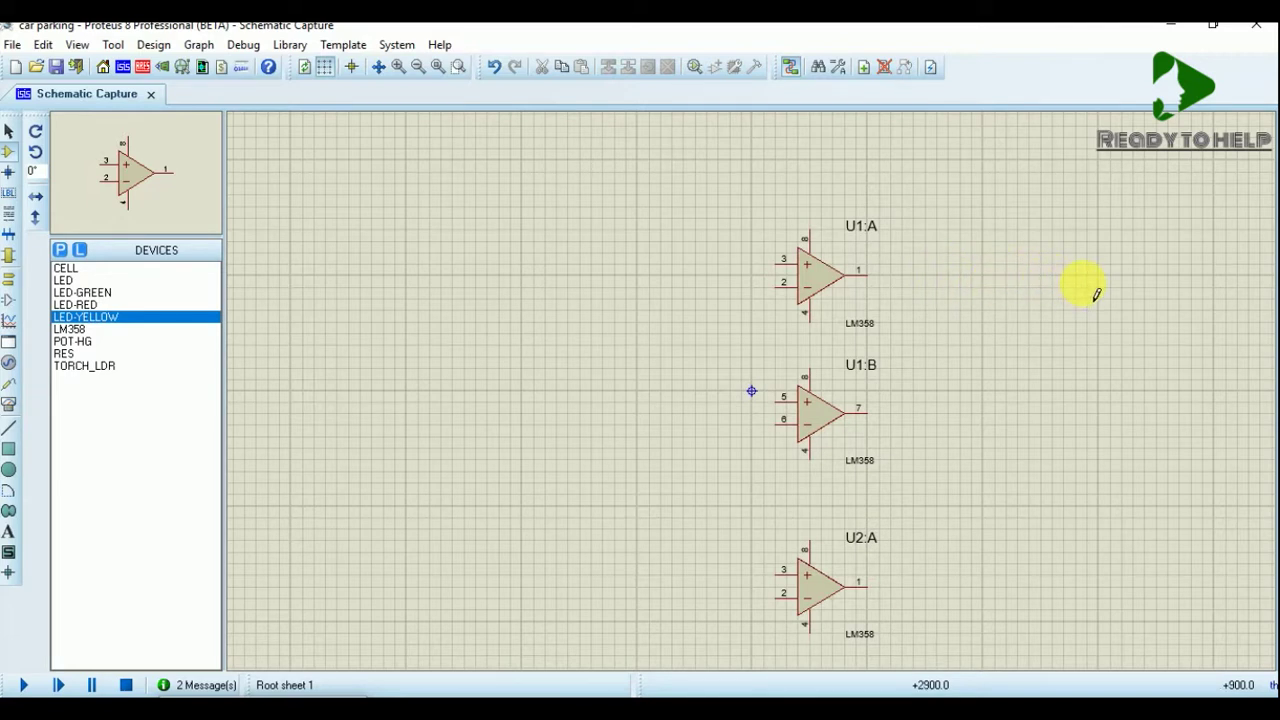
- Place yellow LEDs D1, D2 and D3 to the right of U1:A, U1:B and U2:A
click(1096, 292)
click(1094, 288)
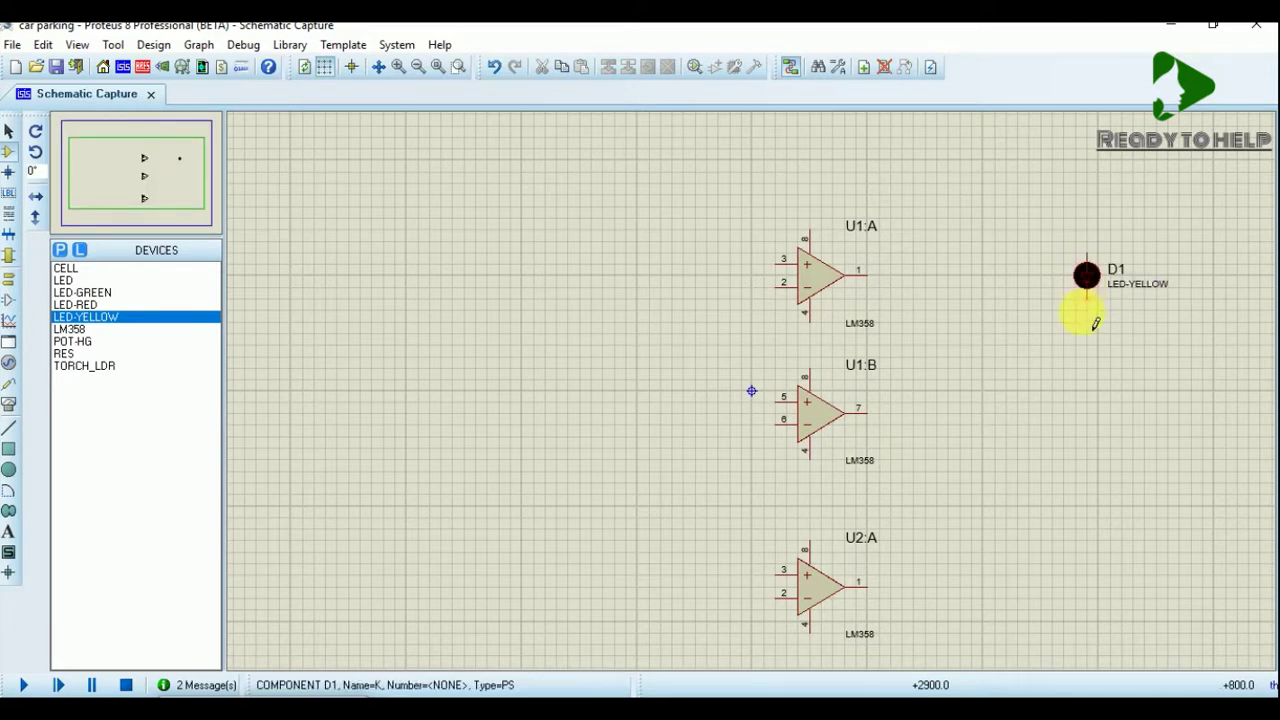
click(1105, 435)
click(1103, 434)
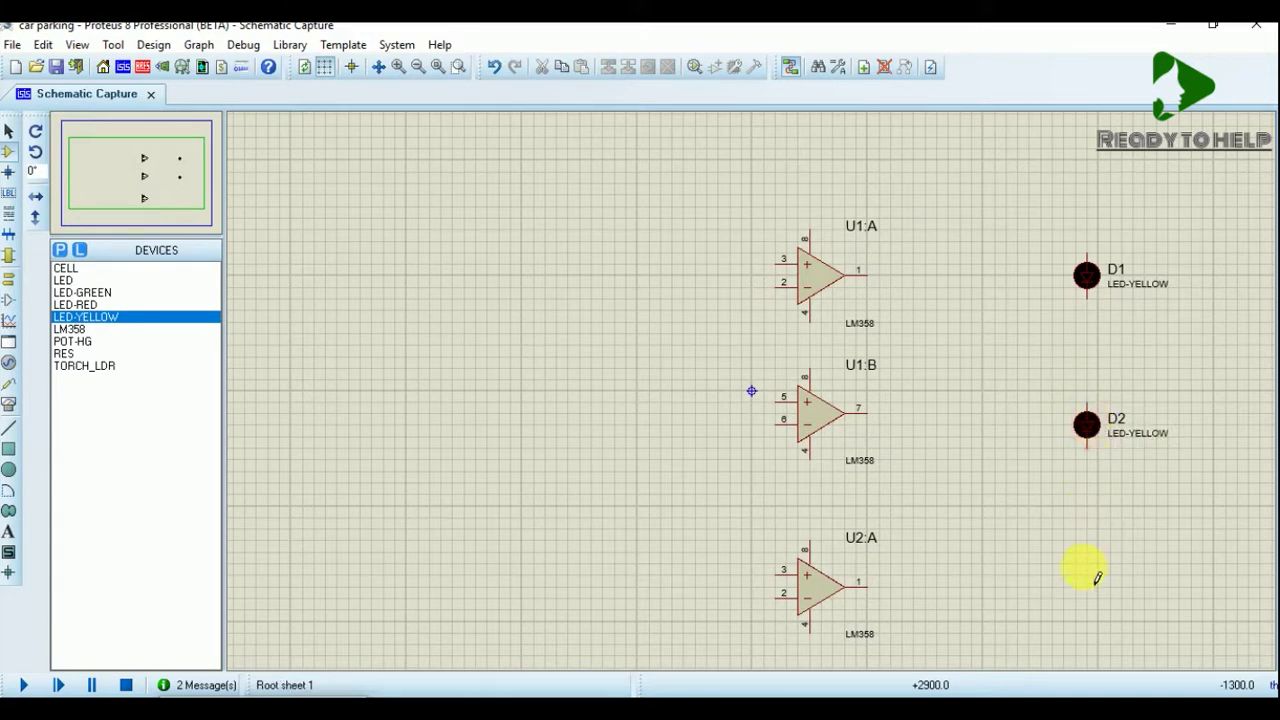
click(1108, 604)
click(1106, 603)
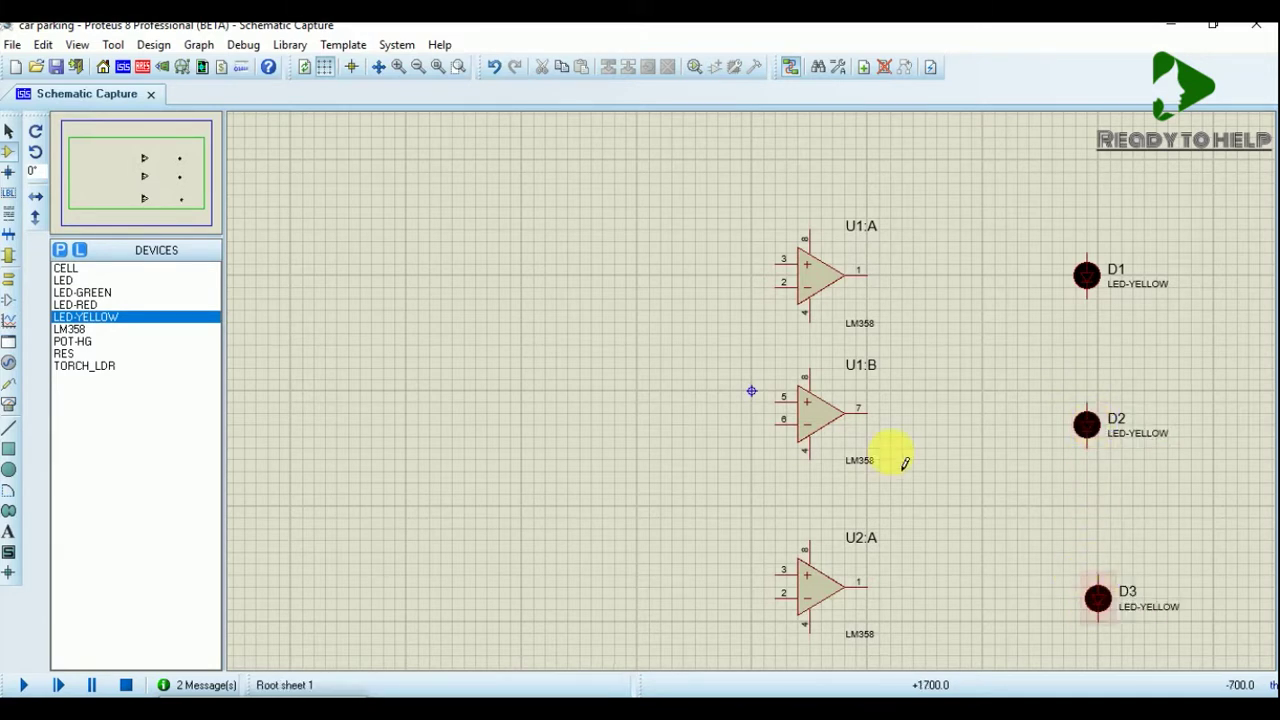
- Add the RES resistor and place R1, R2 and R3 after the three op-amp outputs
click(62, 252)
text(res)
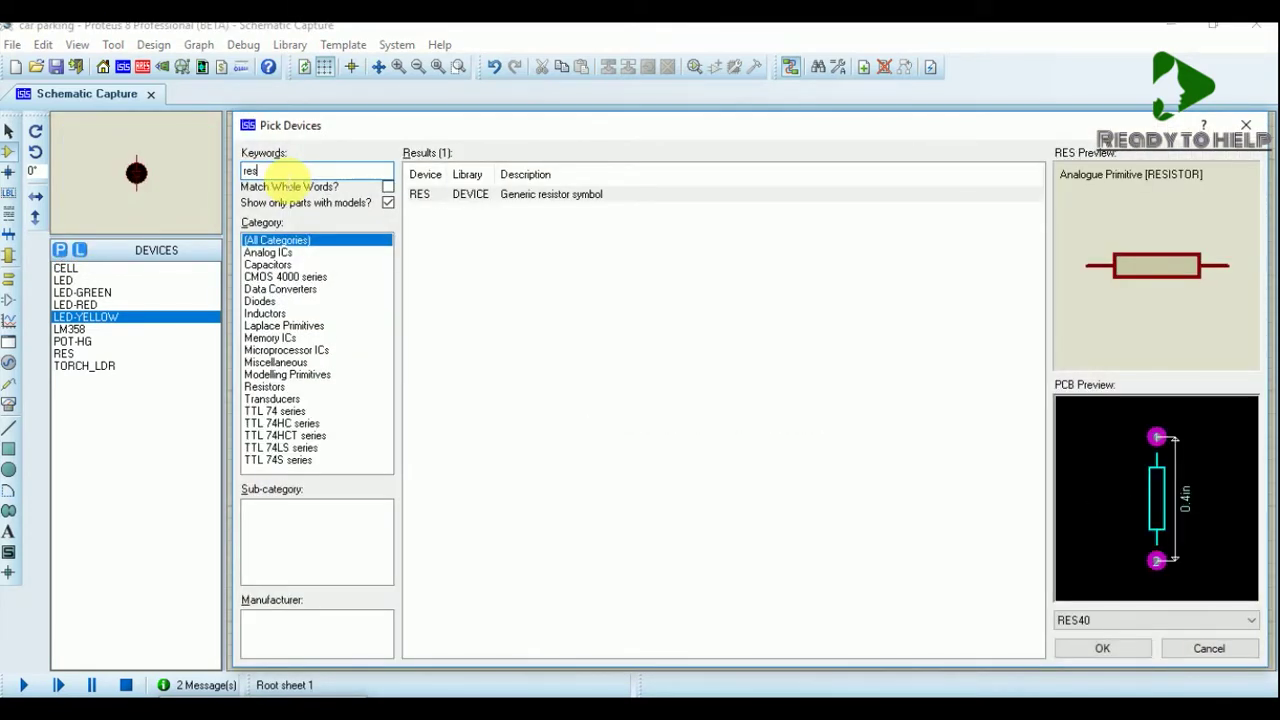
click(1104, 648)
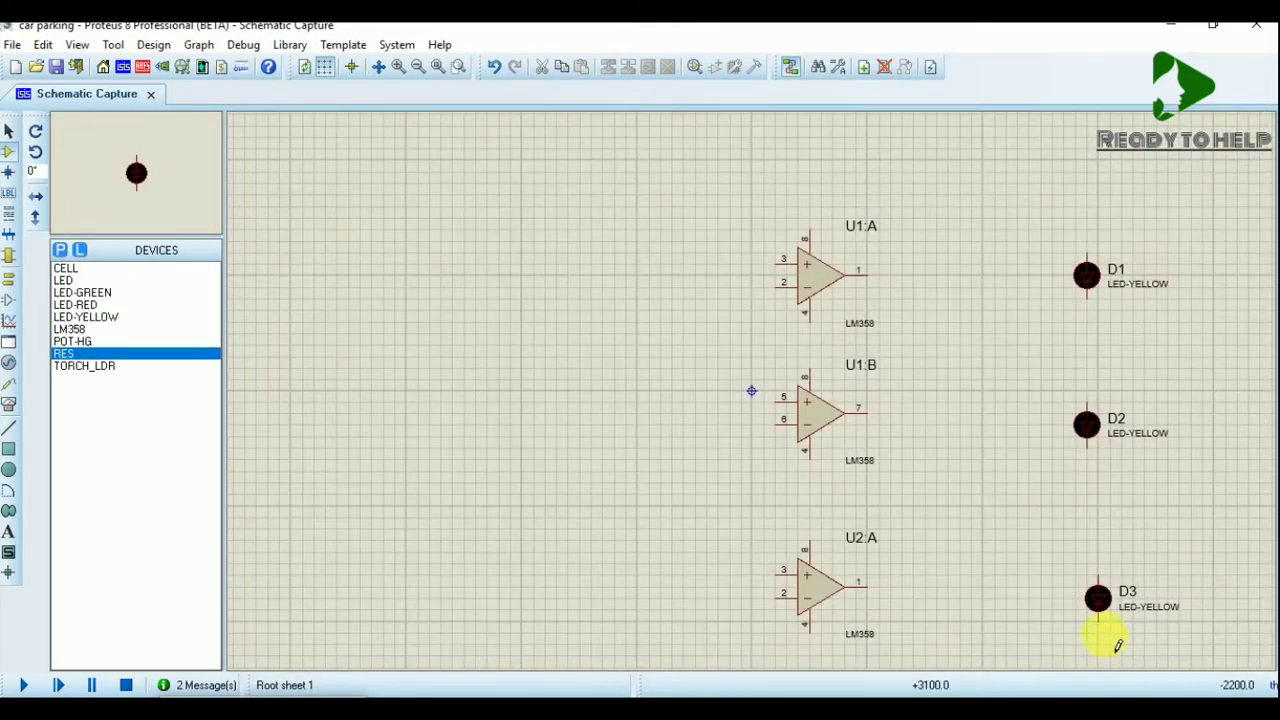
click(956, 281)
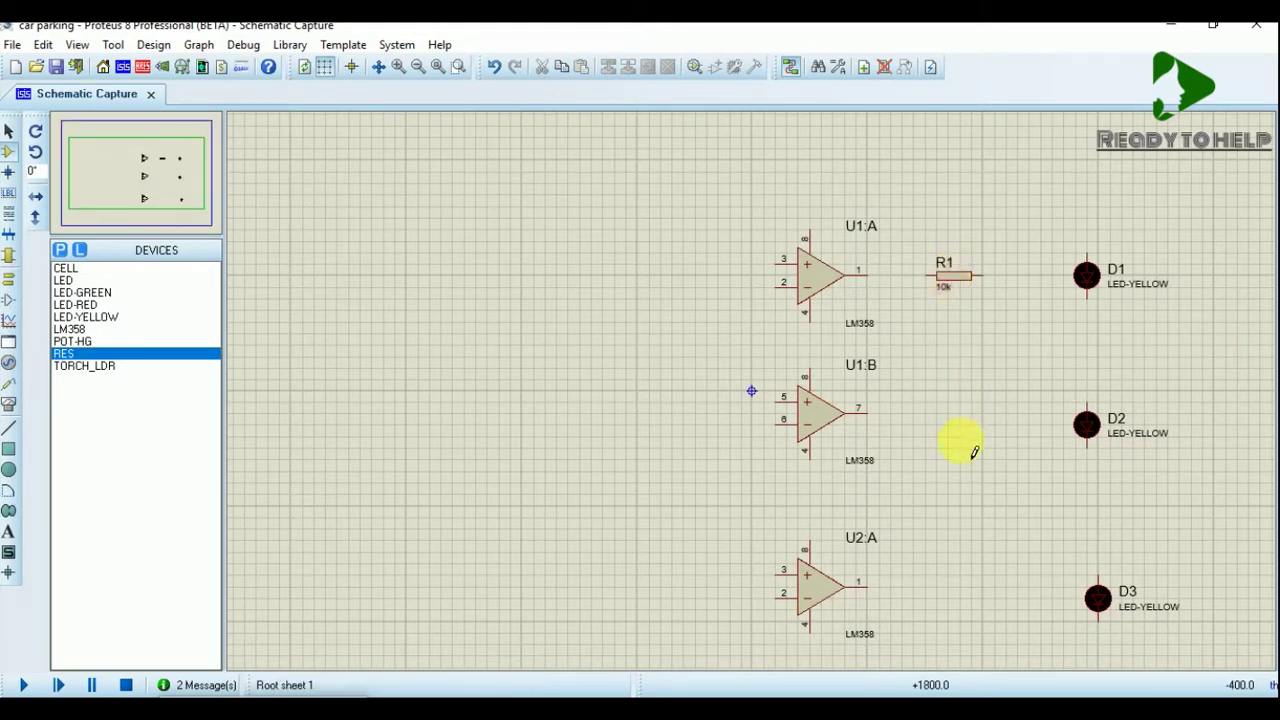
click(966, 420)
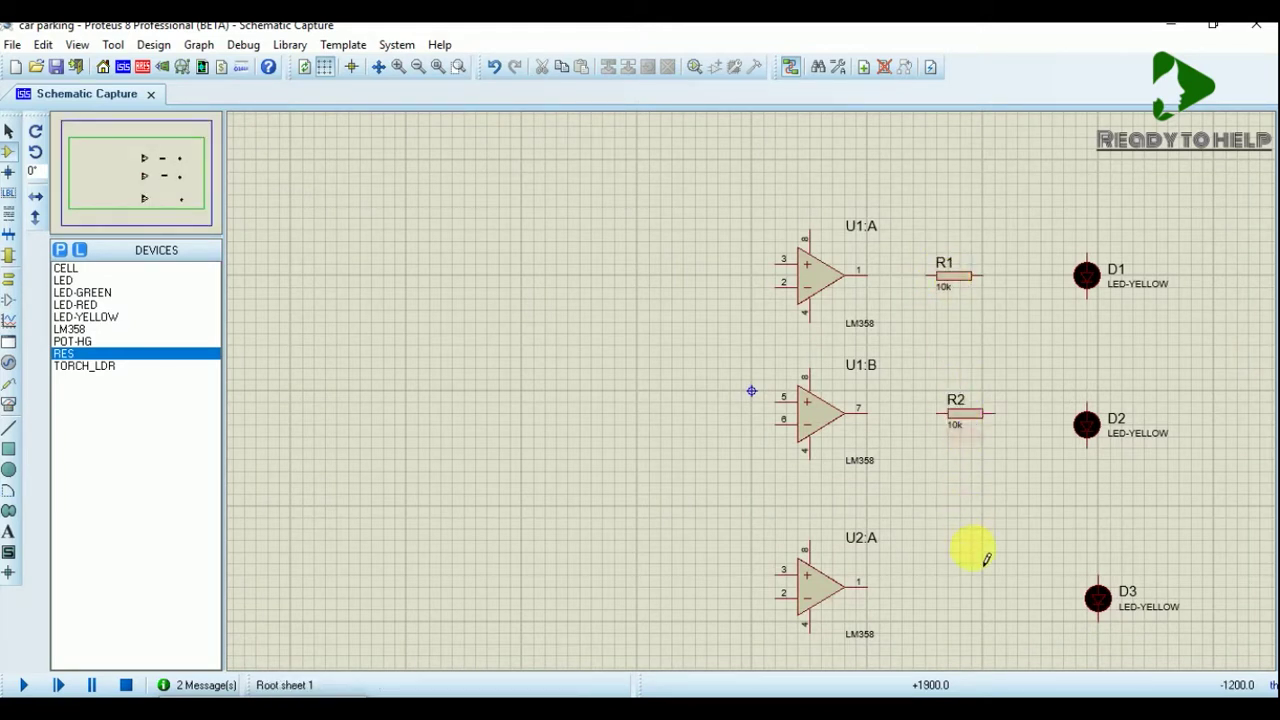
click(964, 595)
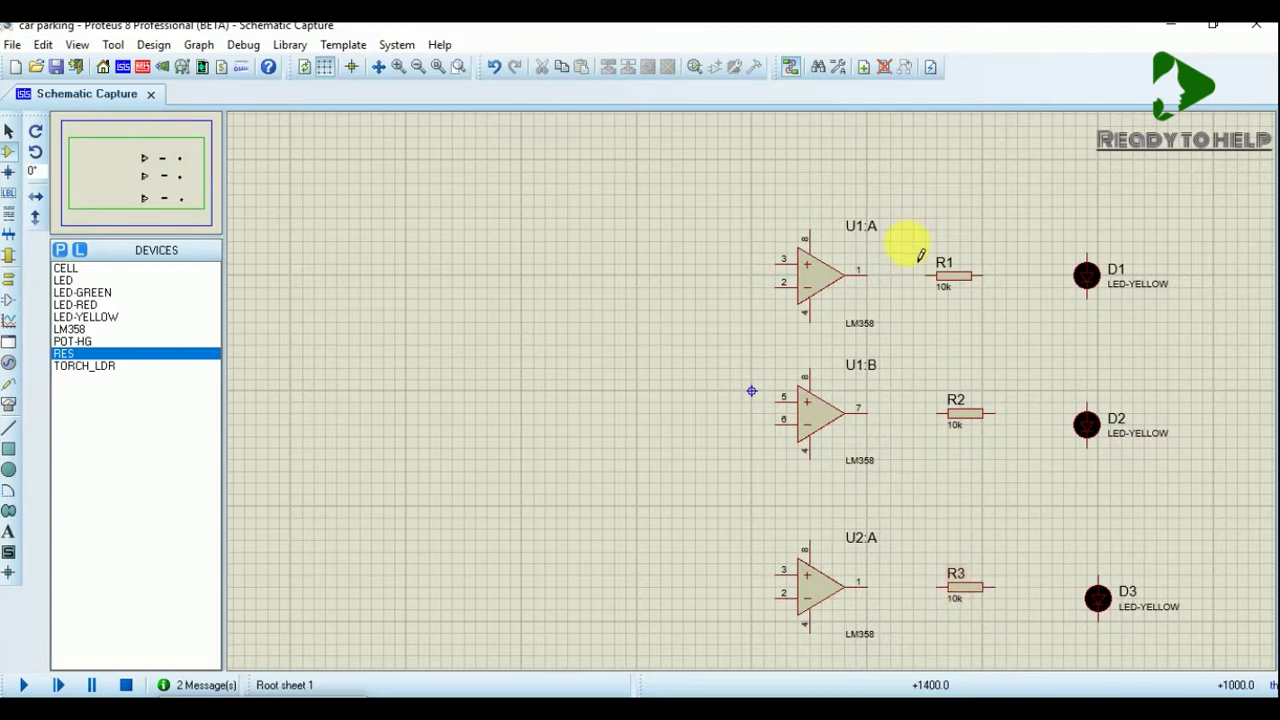
- Change the values of R1 and R2 from 10k to 1k
double_click(945, 288)
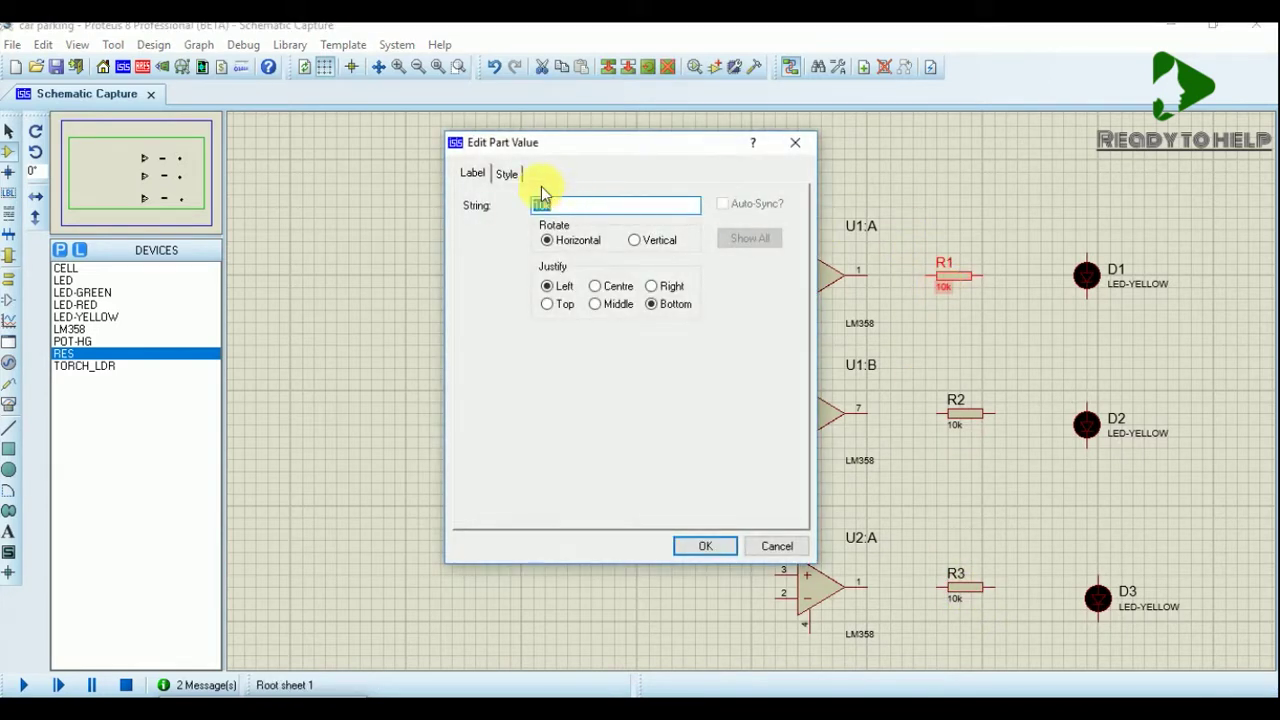
text(1)
key(Return)
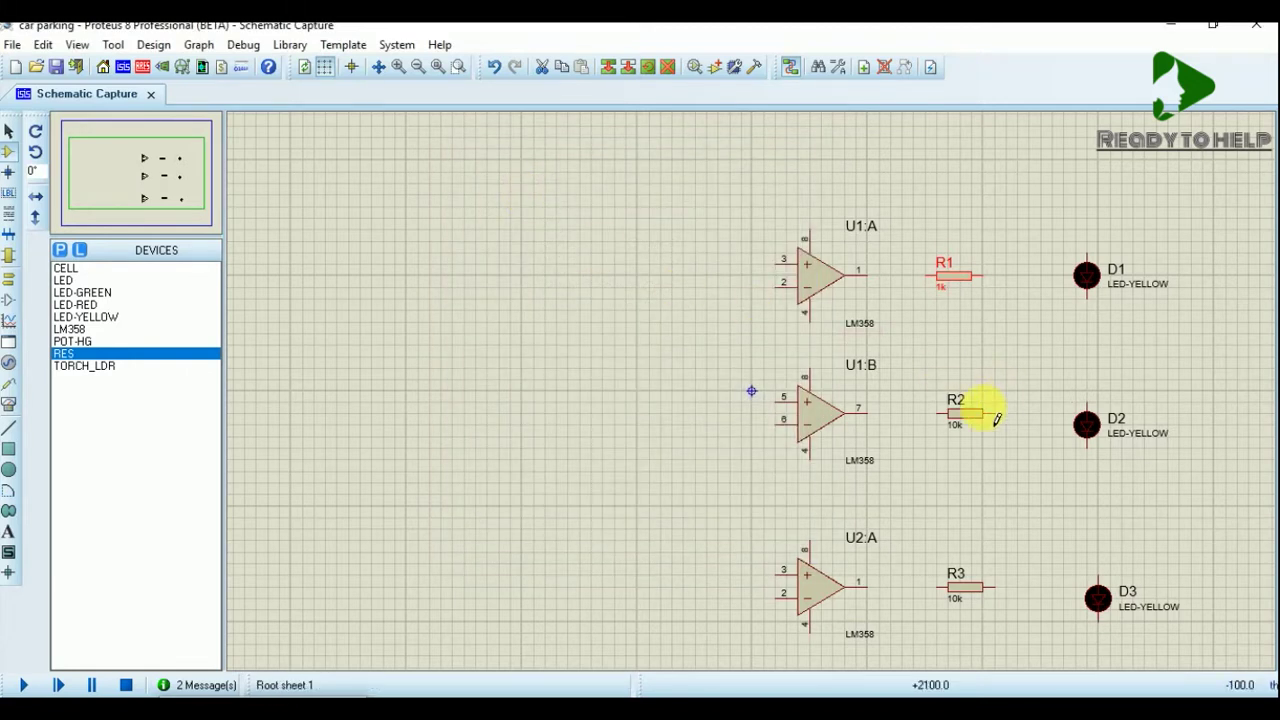
double_click(963, 428)
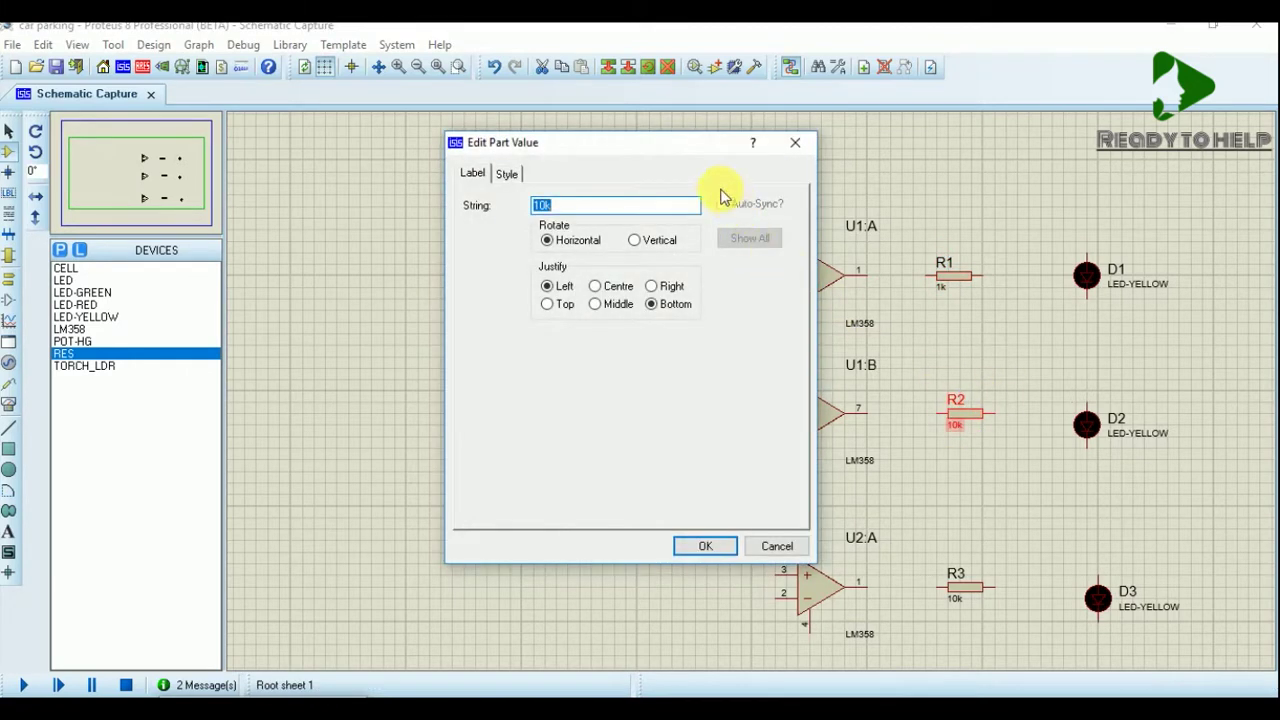
drag(697, 155, 698, 288)
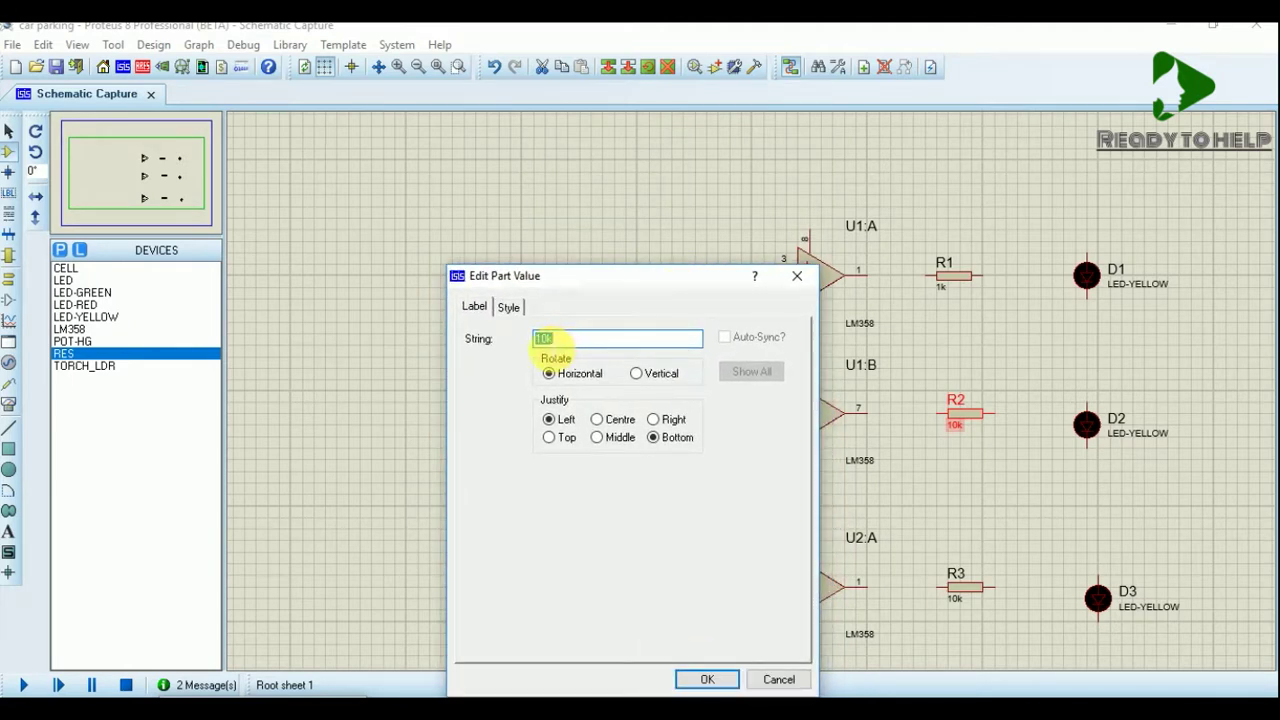
text(1)
key(Return)
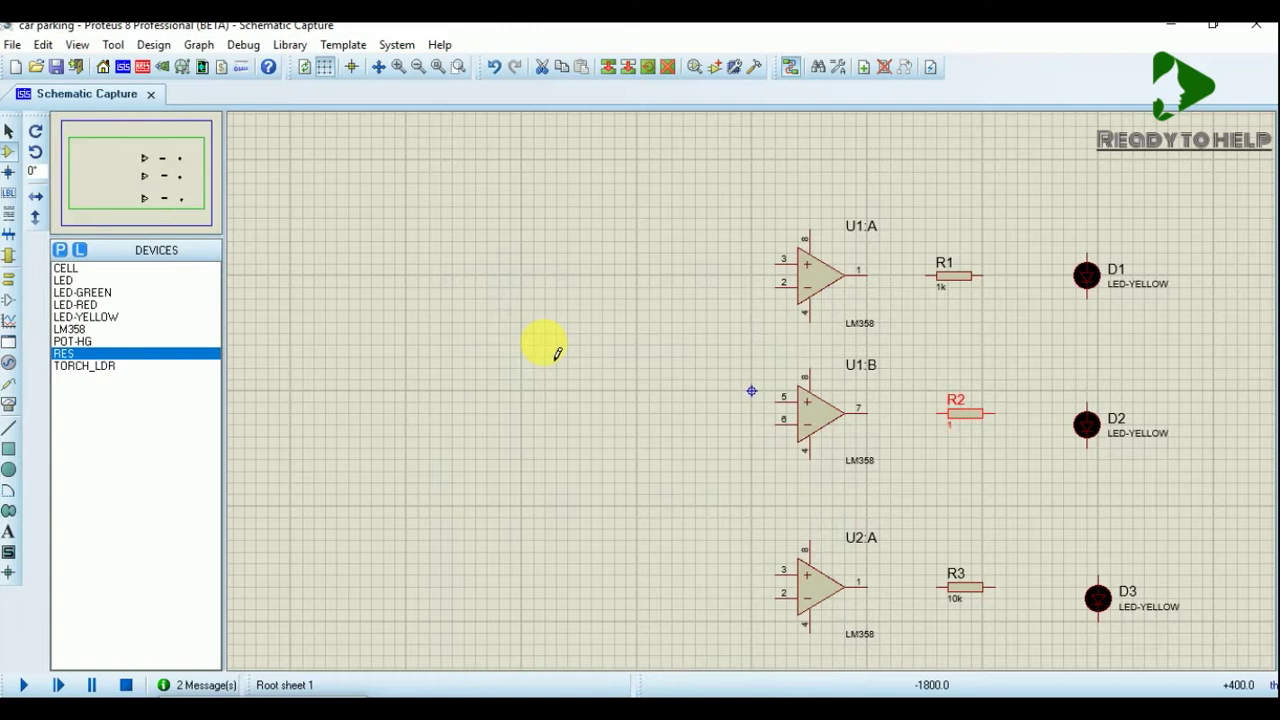
- Correct R2's value to 1k and set R3 to 1k
double_click(951, 426)
text(11)
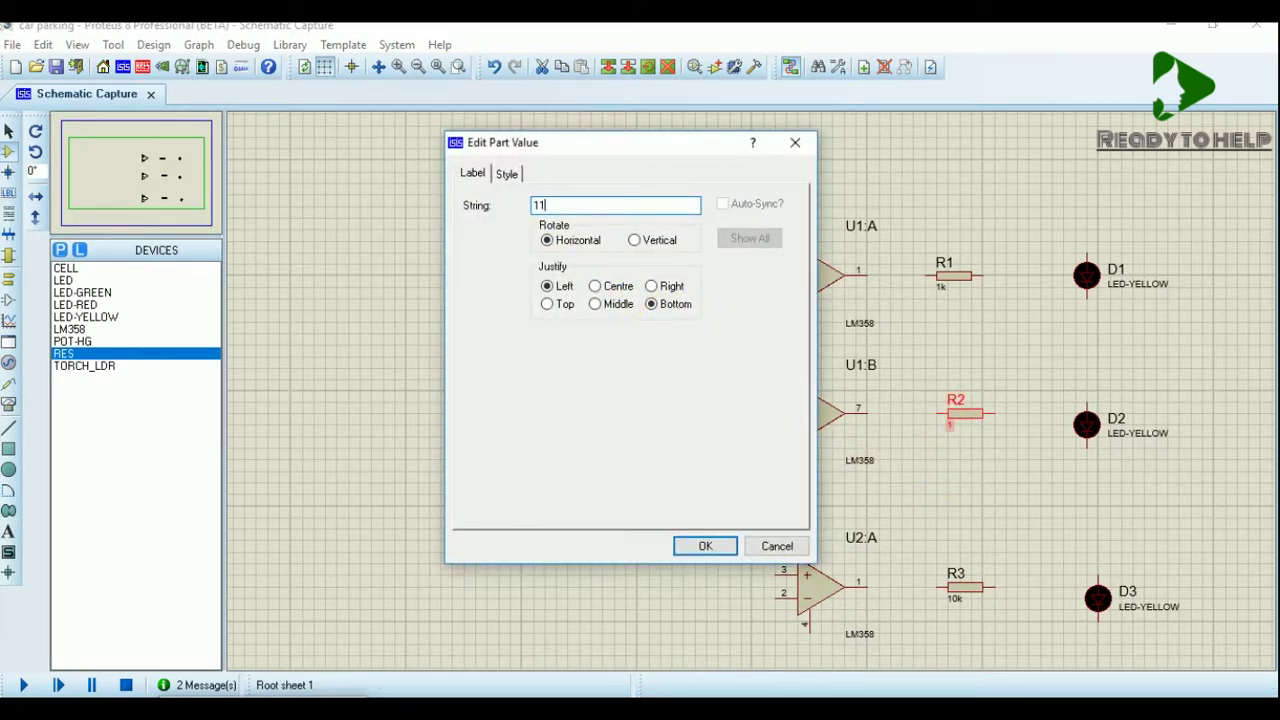
key(Return)
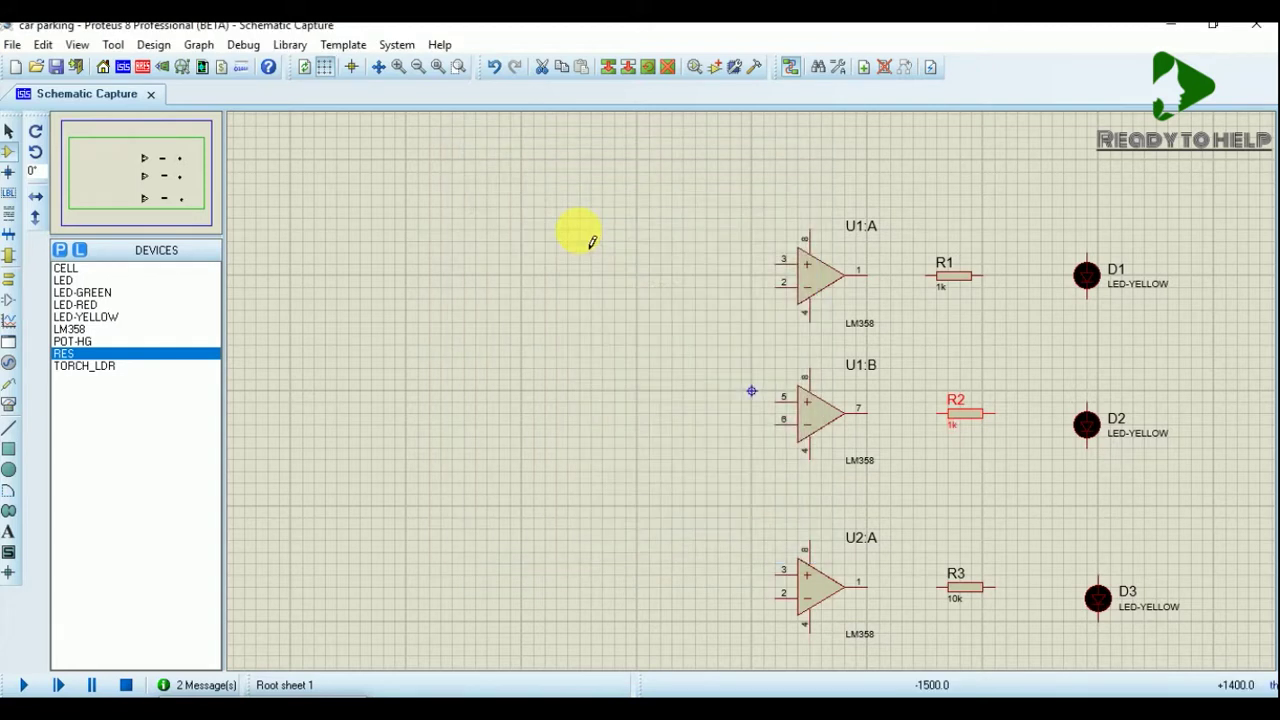
double_click(962, 600)
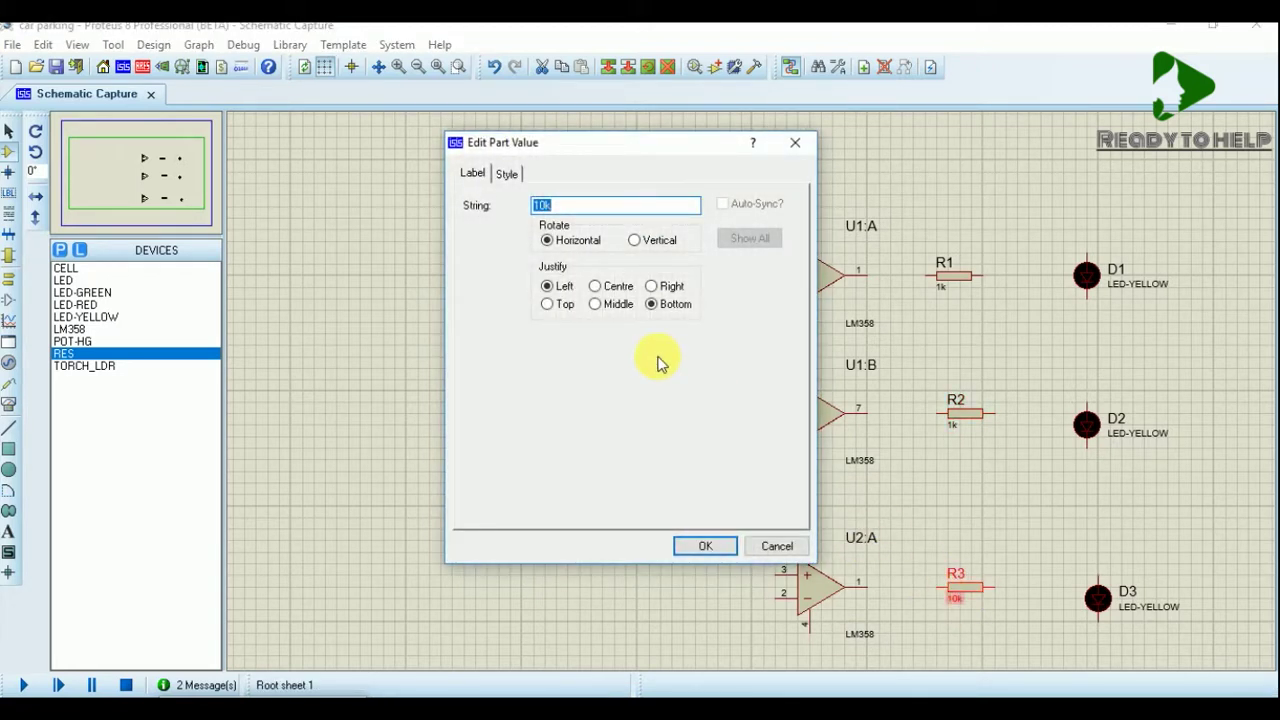
text(1)
key(Return)
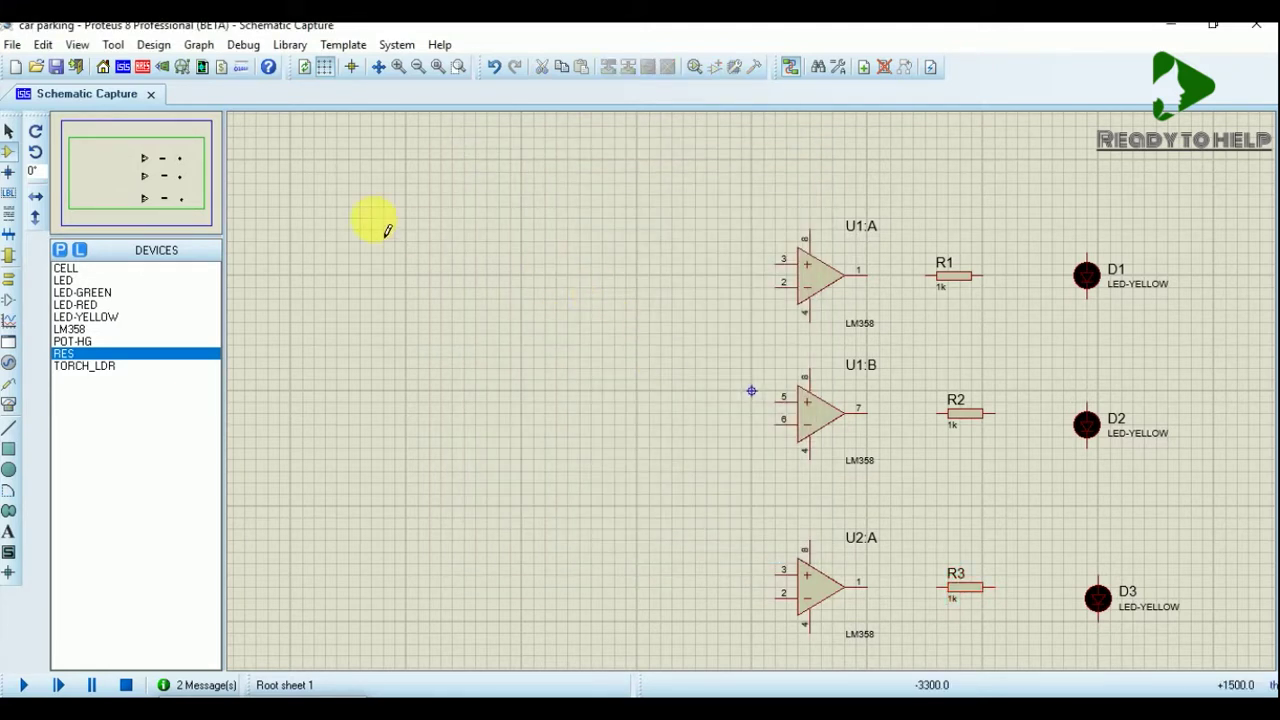
- Add the POT-HG potentiometer to the project's device list
click(61, 251)
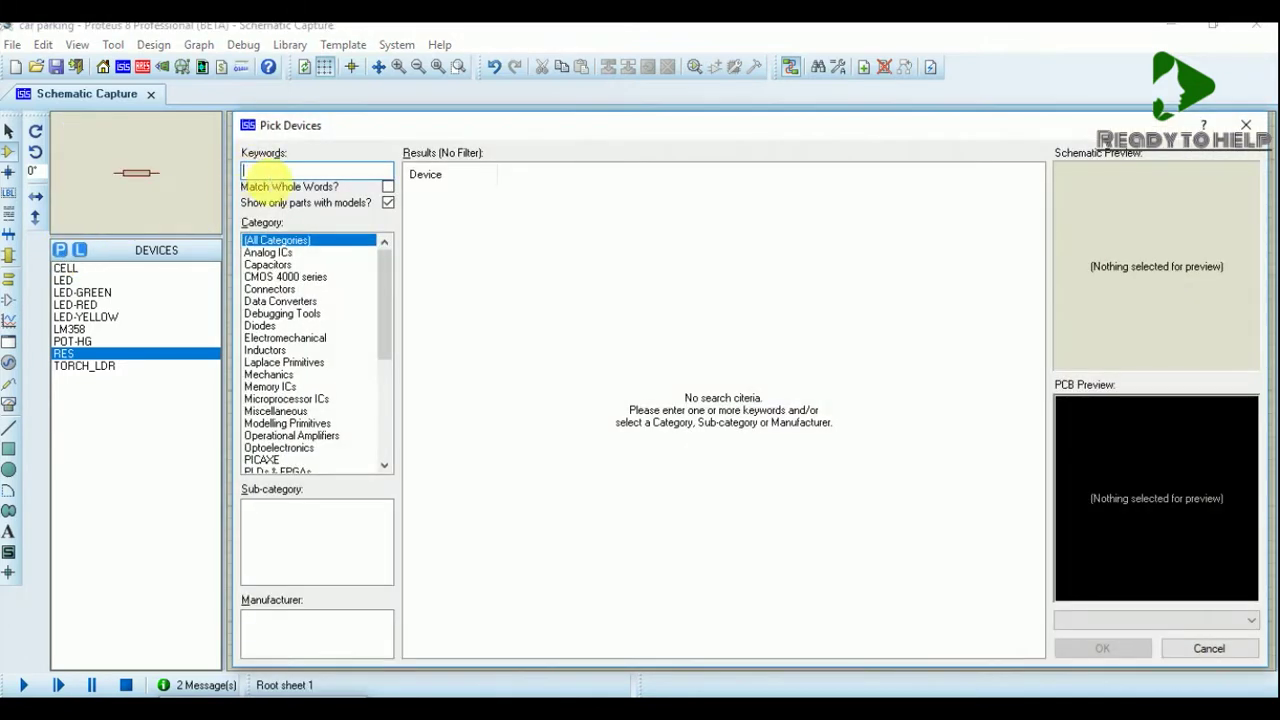
text(PO)
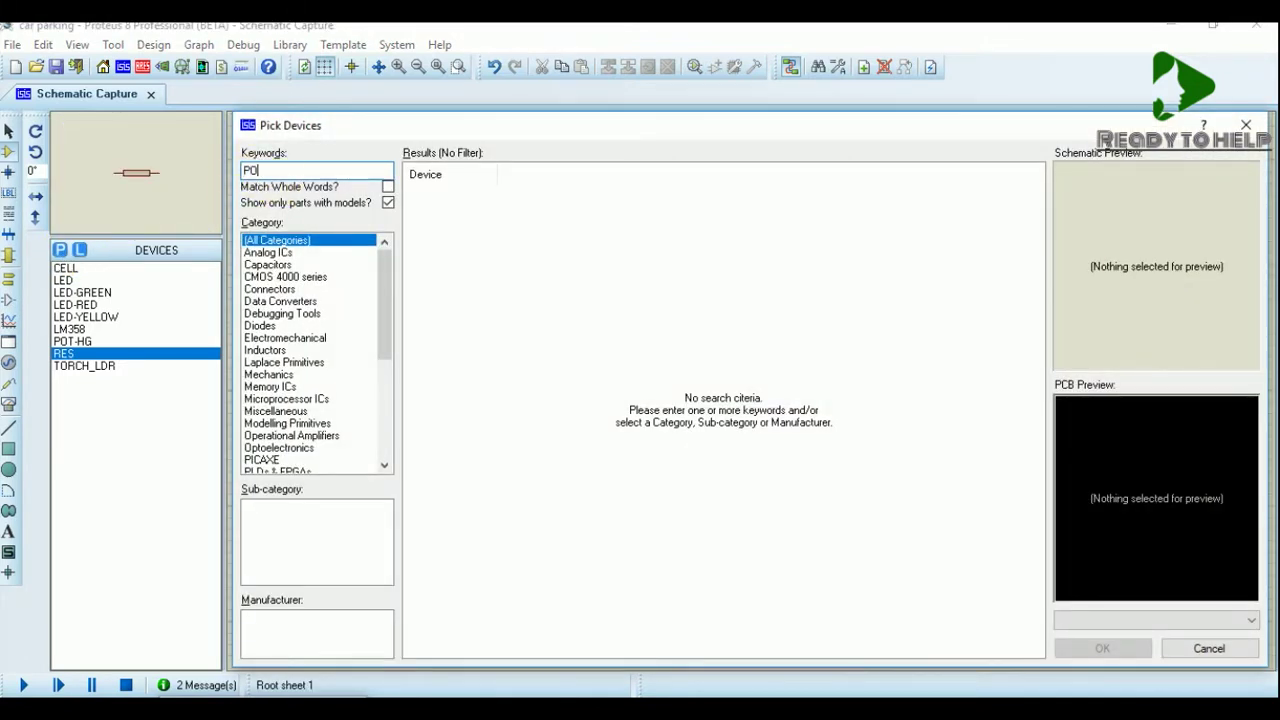
text(T-HG)
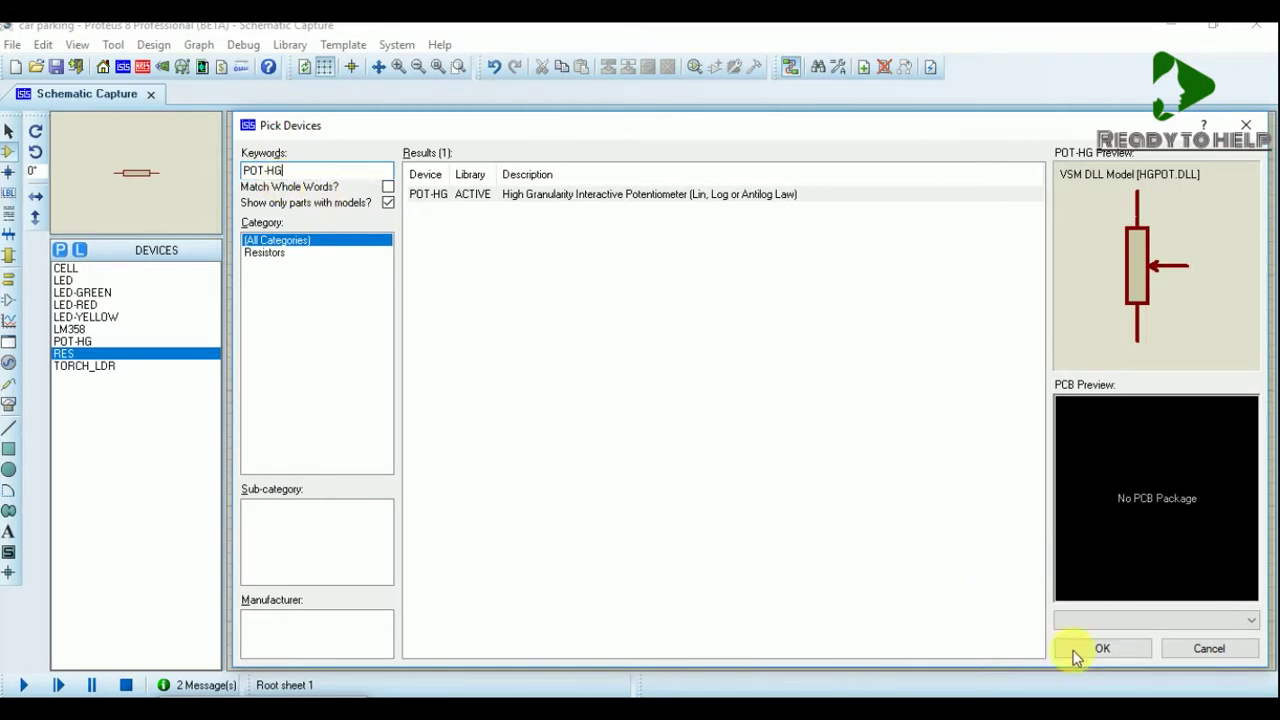
click(1102, 648)
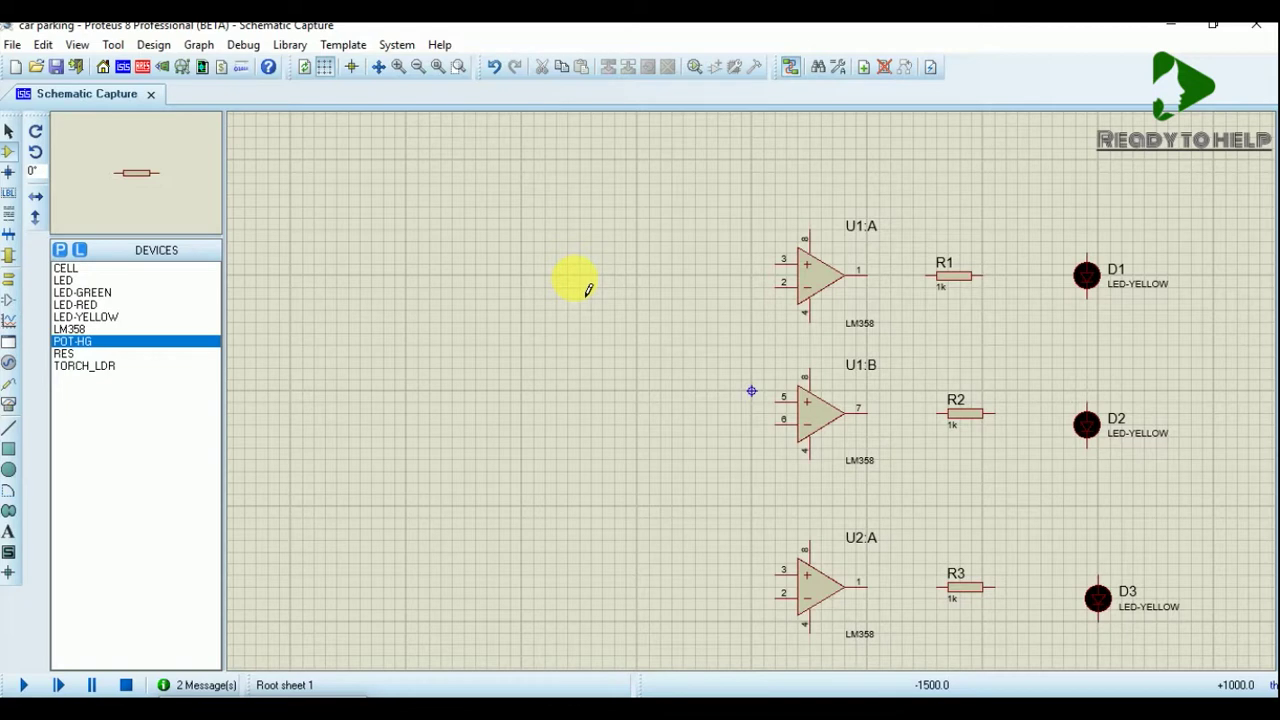
- Place potentiometers RV1, RV2 and RV3 left of U1:A, U1:B and U2:A
click(588, 290)
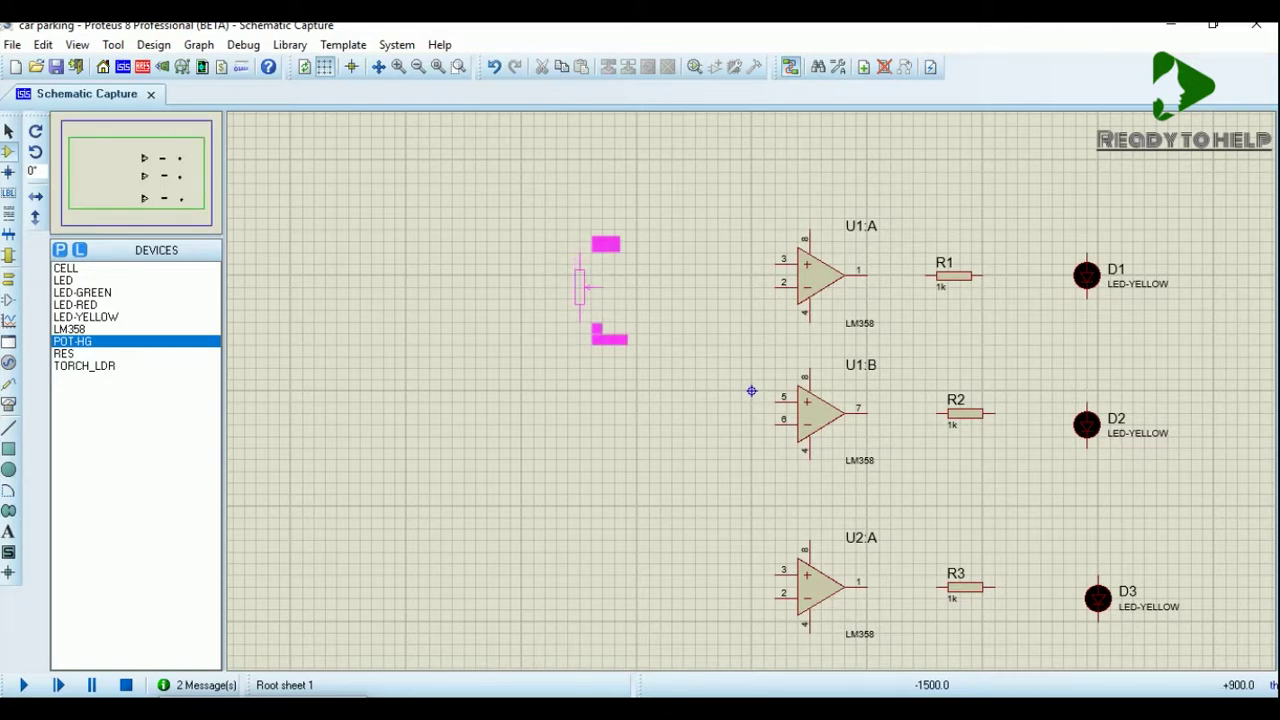
click(588, 288)
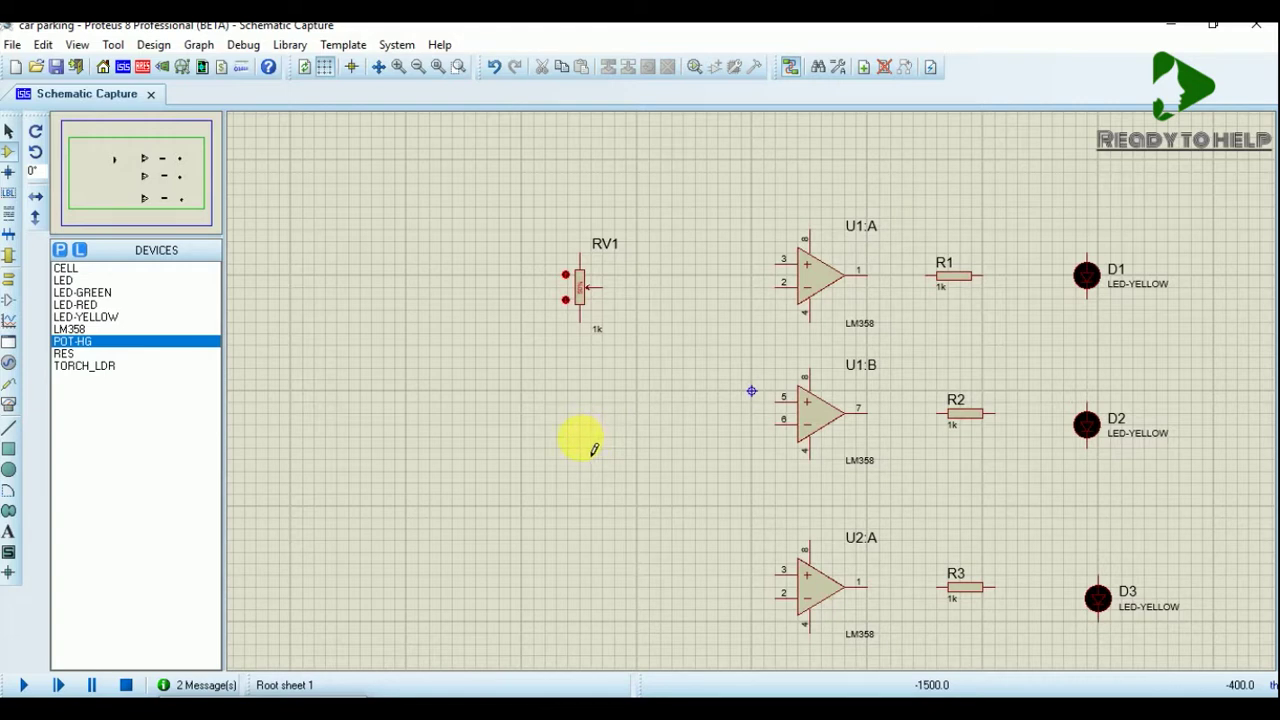
click(592, 450)
click(592, 449)
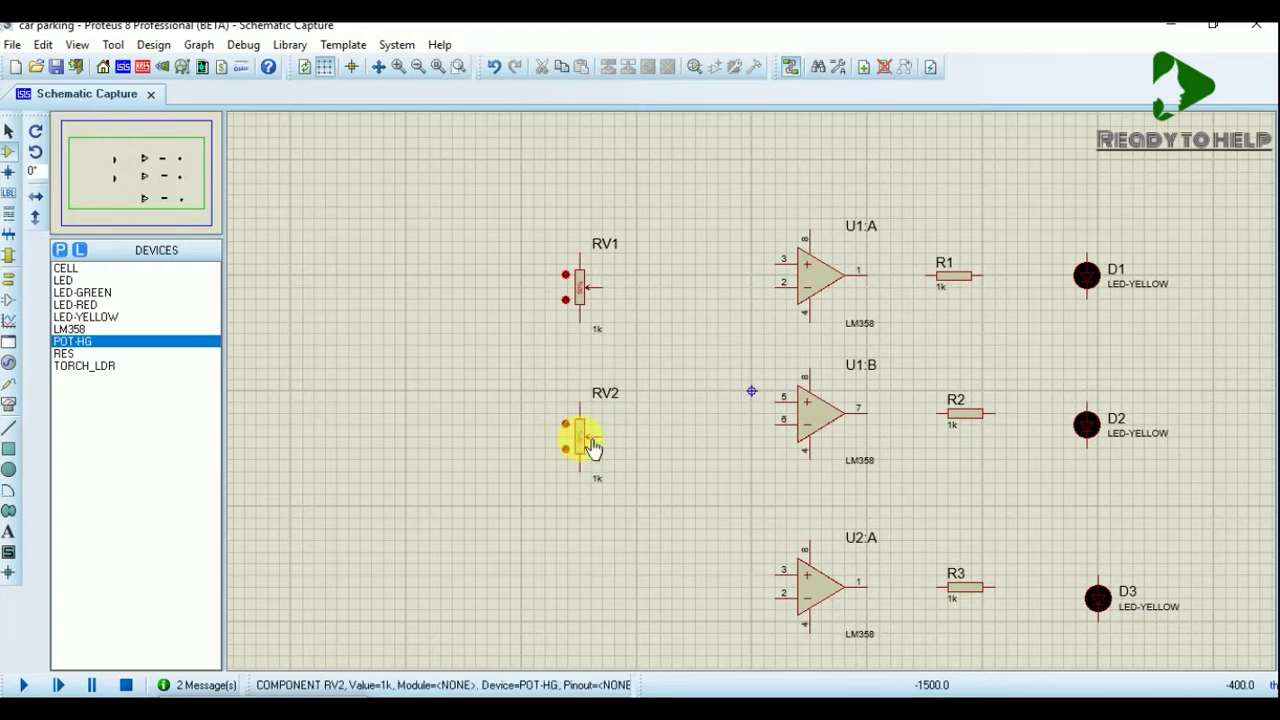
click(592, 612)
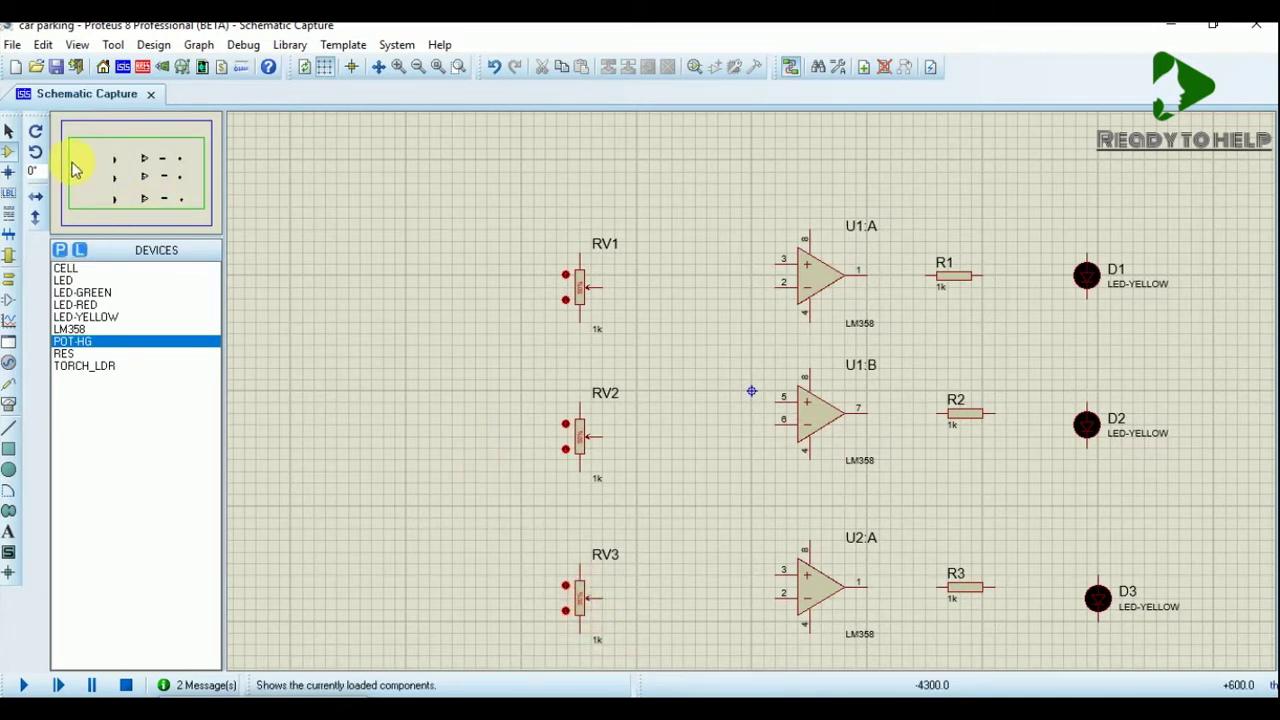
click(62, 251)
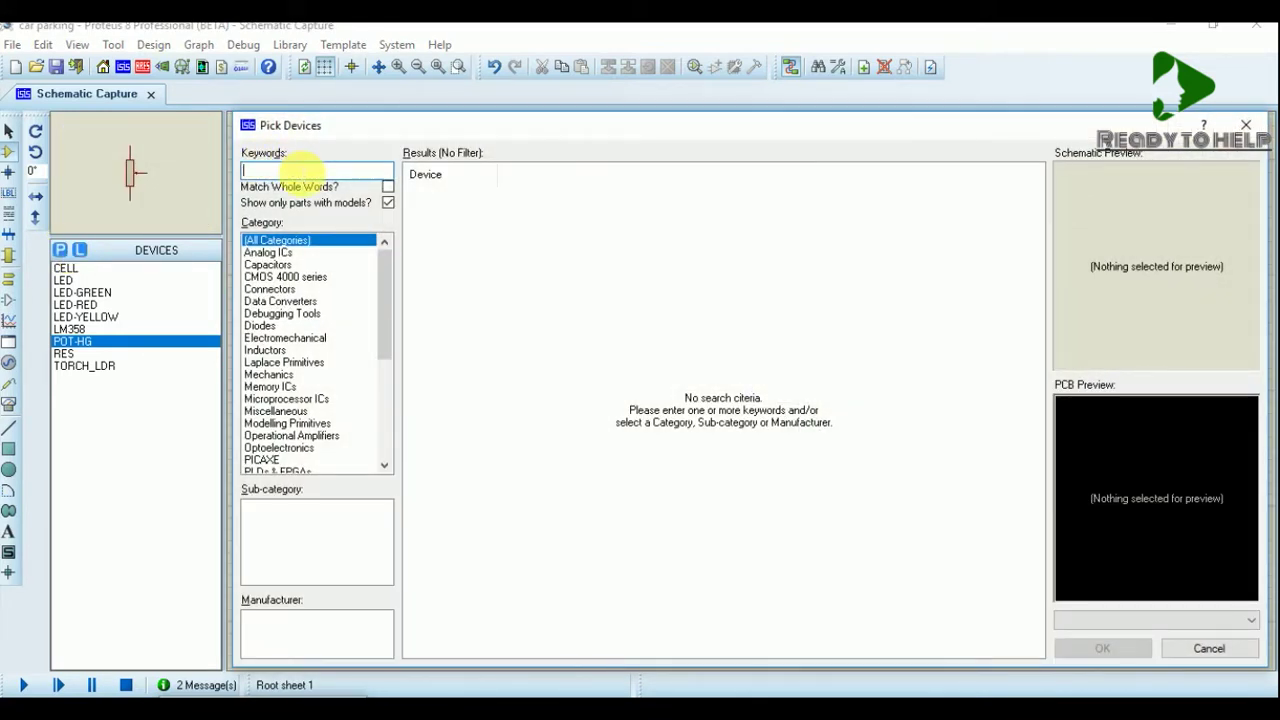
- Add the TORCH_LDR part and place the torch with LDR1 left of RV1
text(L)
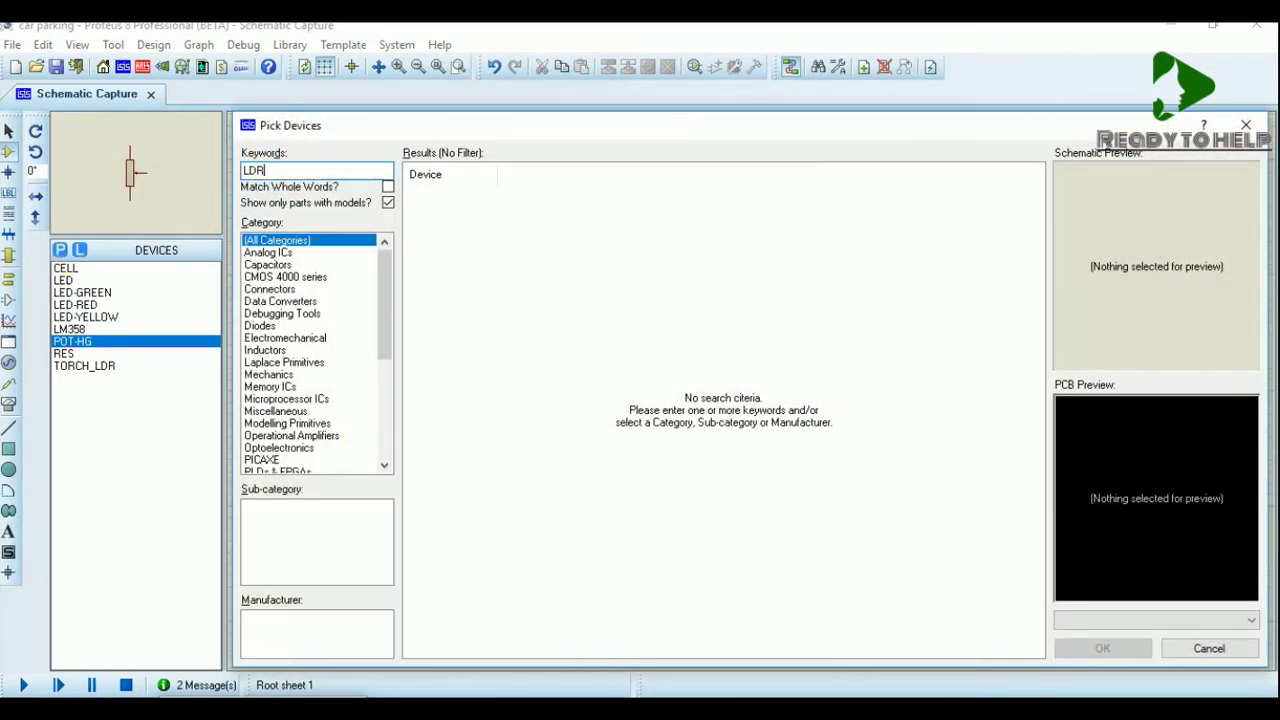
text(DR)
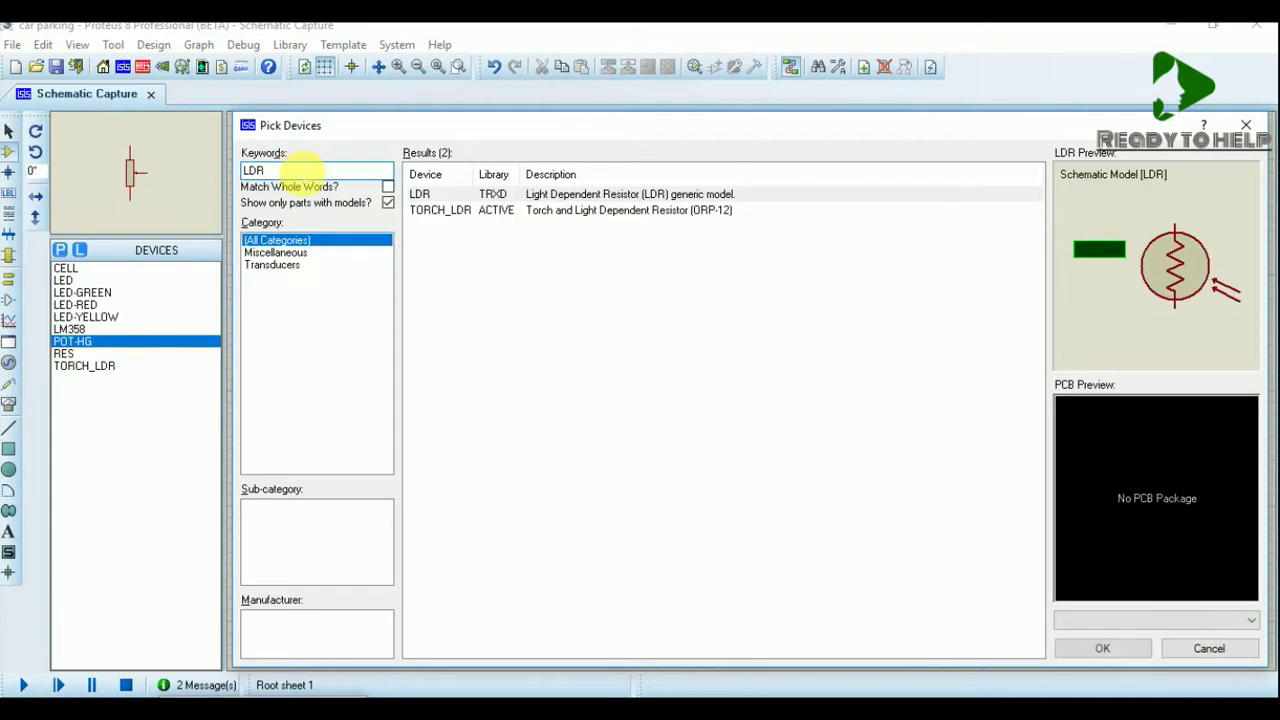
click(696, 213)
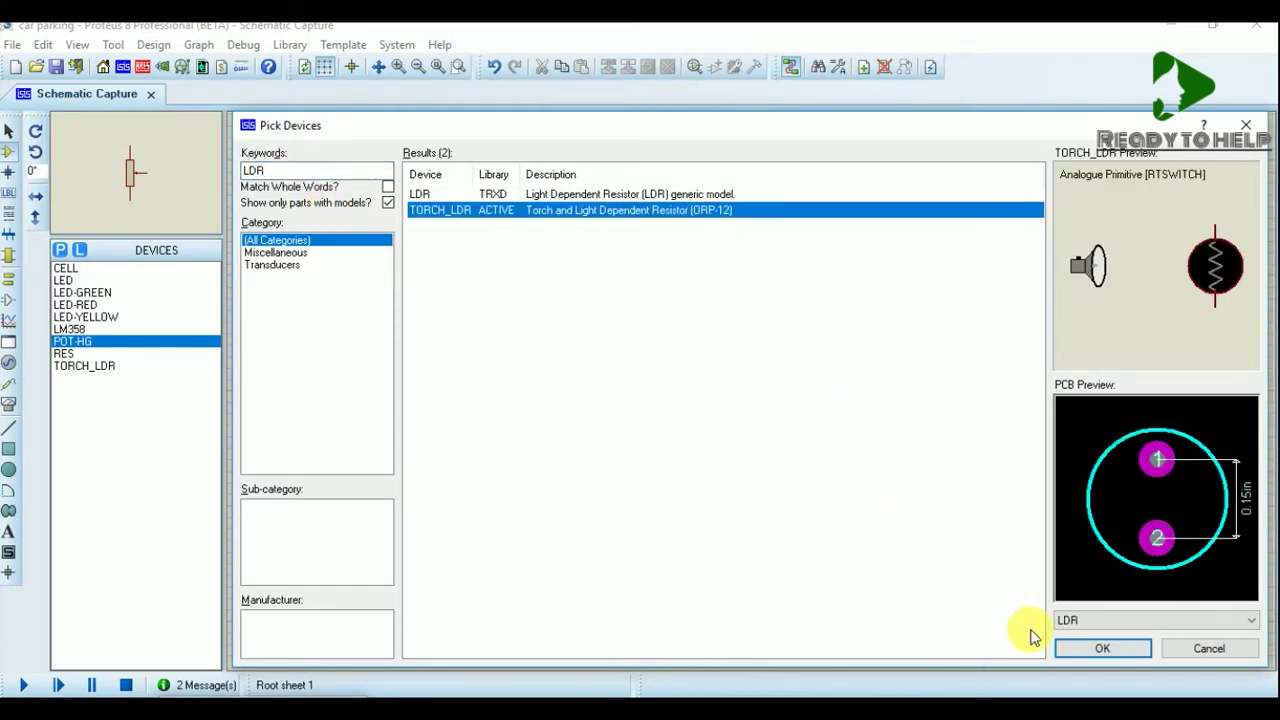
click(1071, 646)
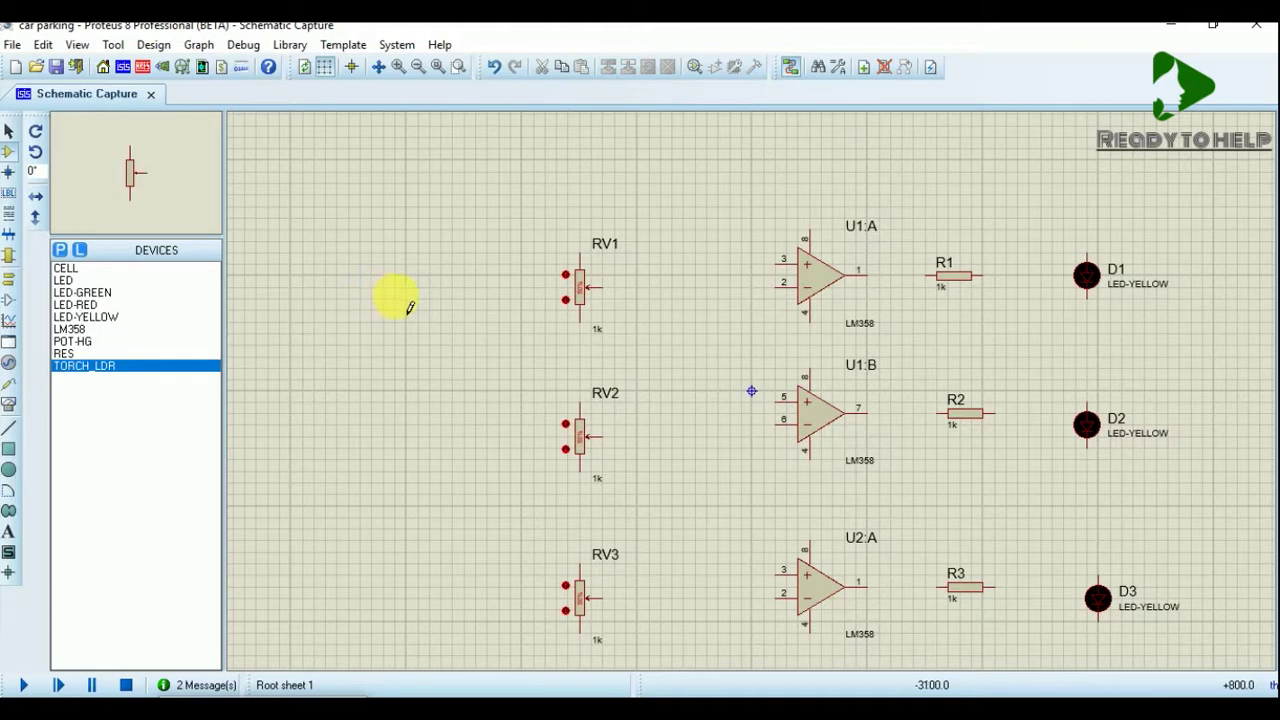
click(413, 307)
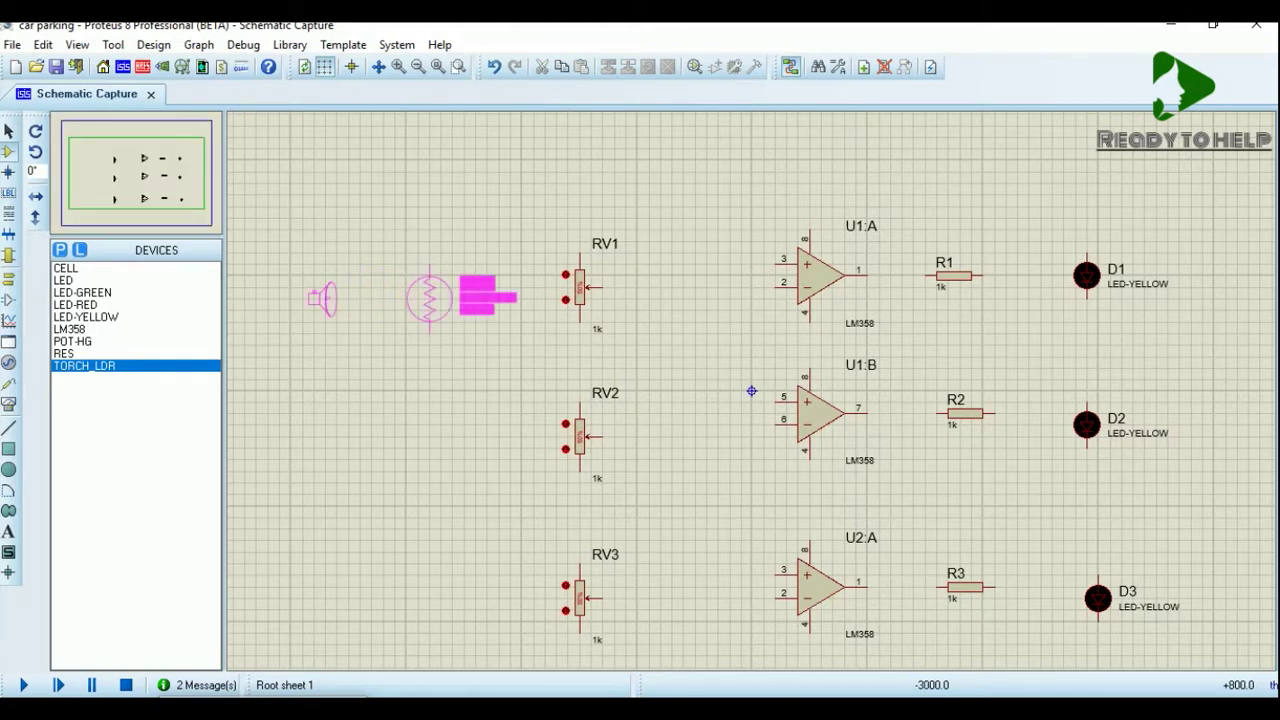
click(420, 298)
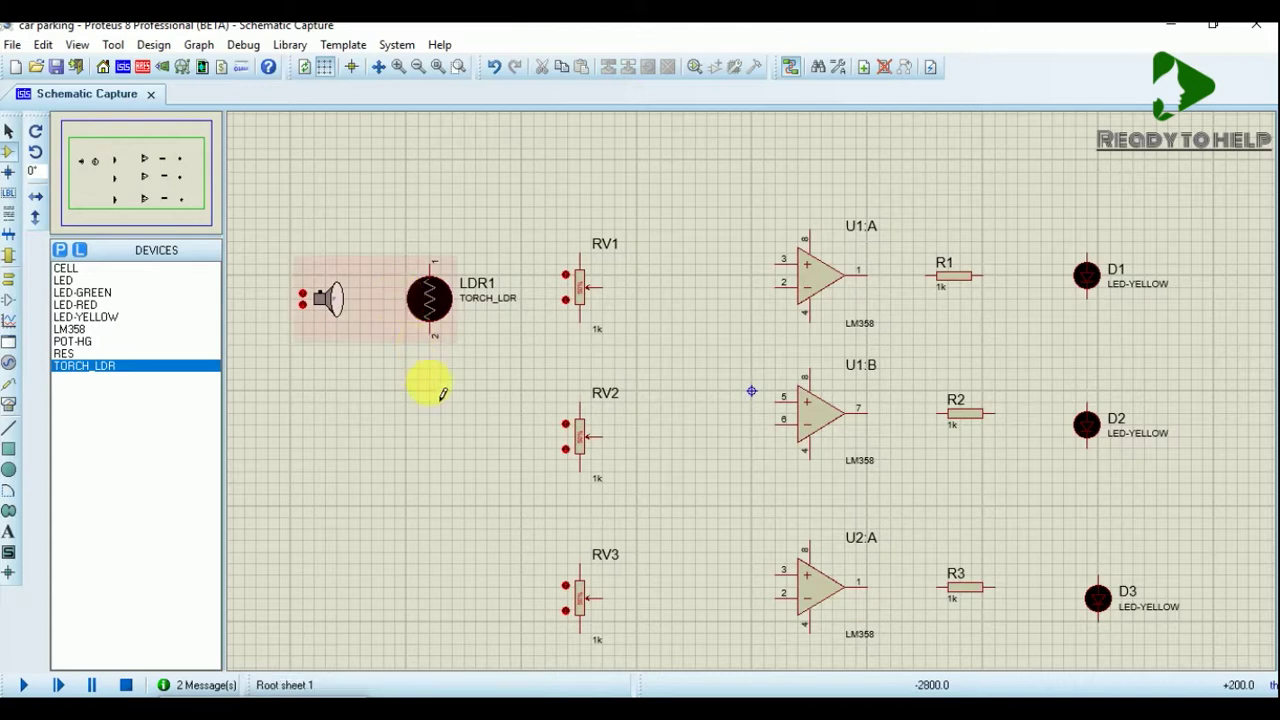
- Place resistor R4 left of RV3 and rotate it clockwise to stand vertically
click(64, 250)
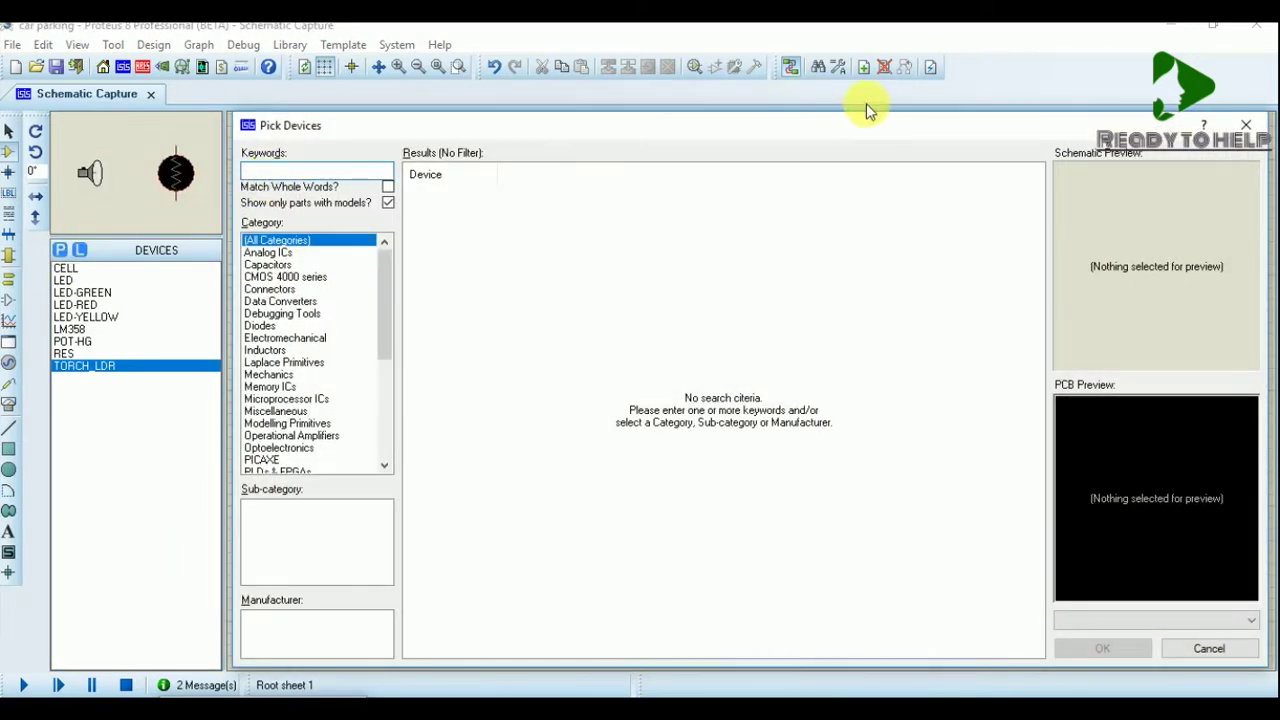
text(t)
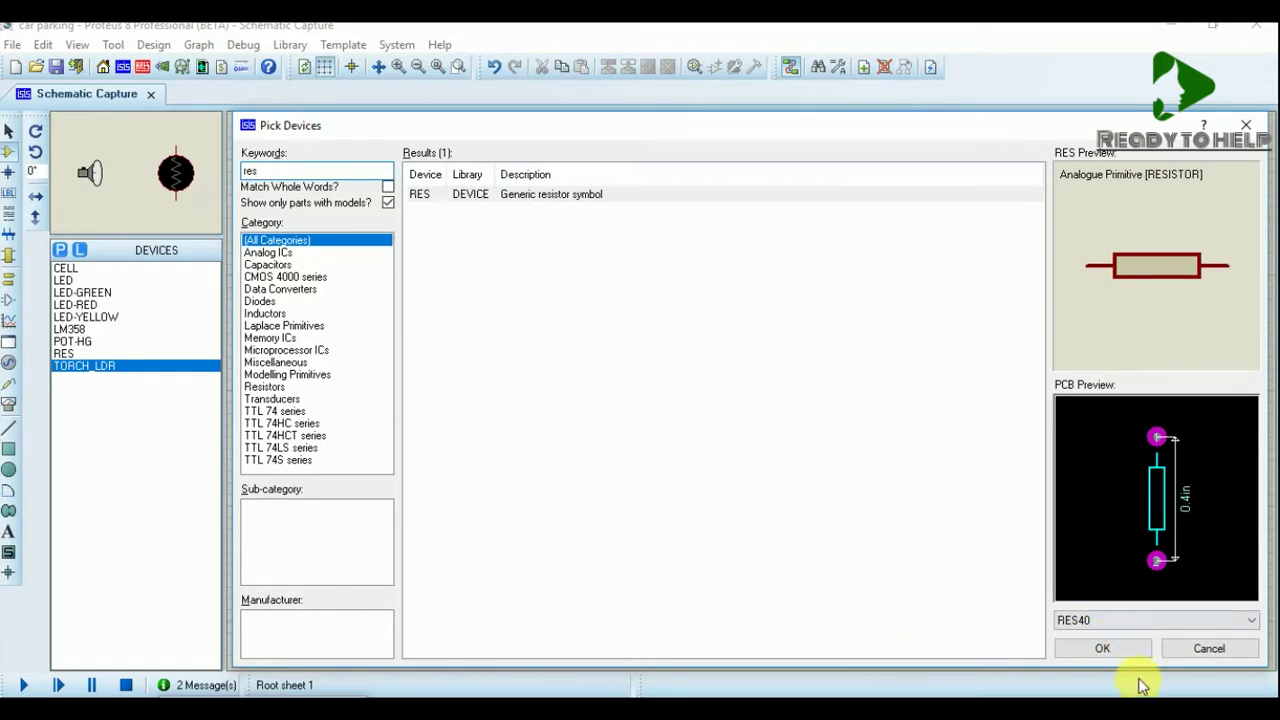
click(1118, 650)
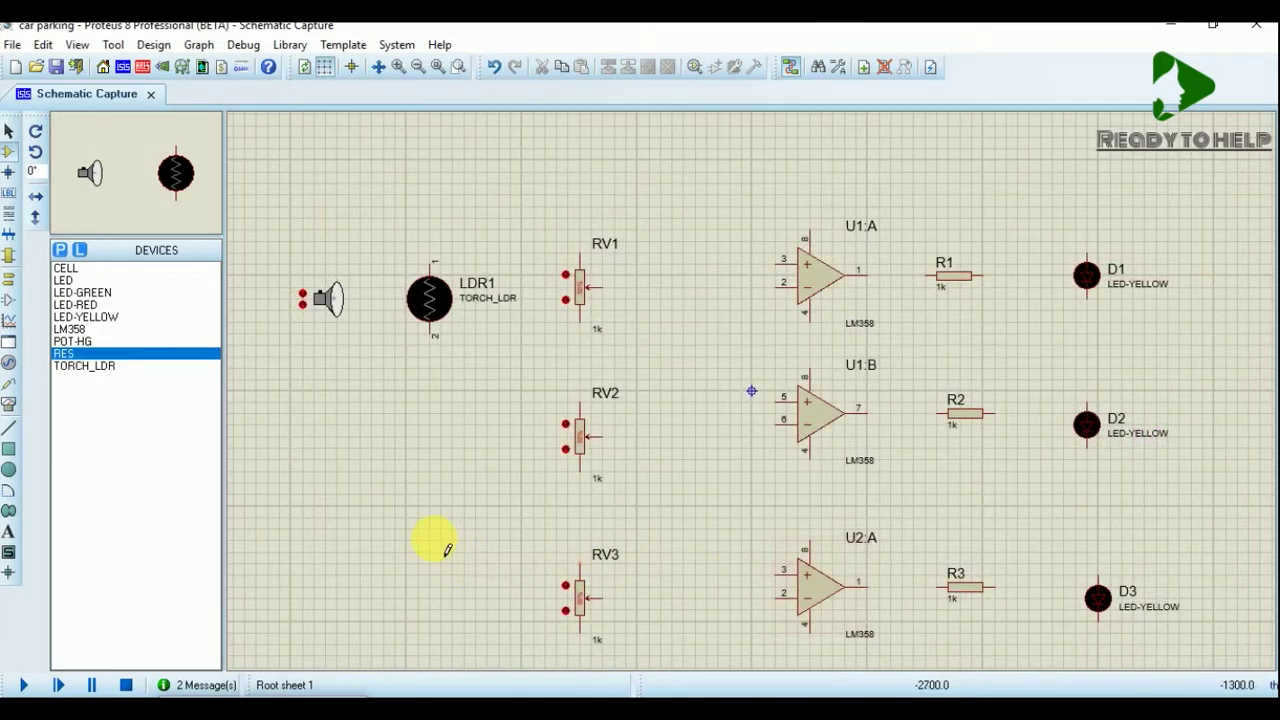
click(433, 541)
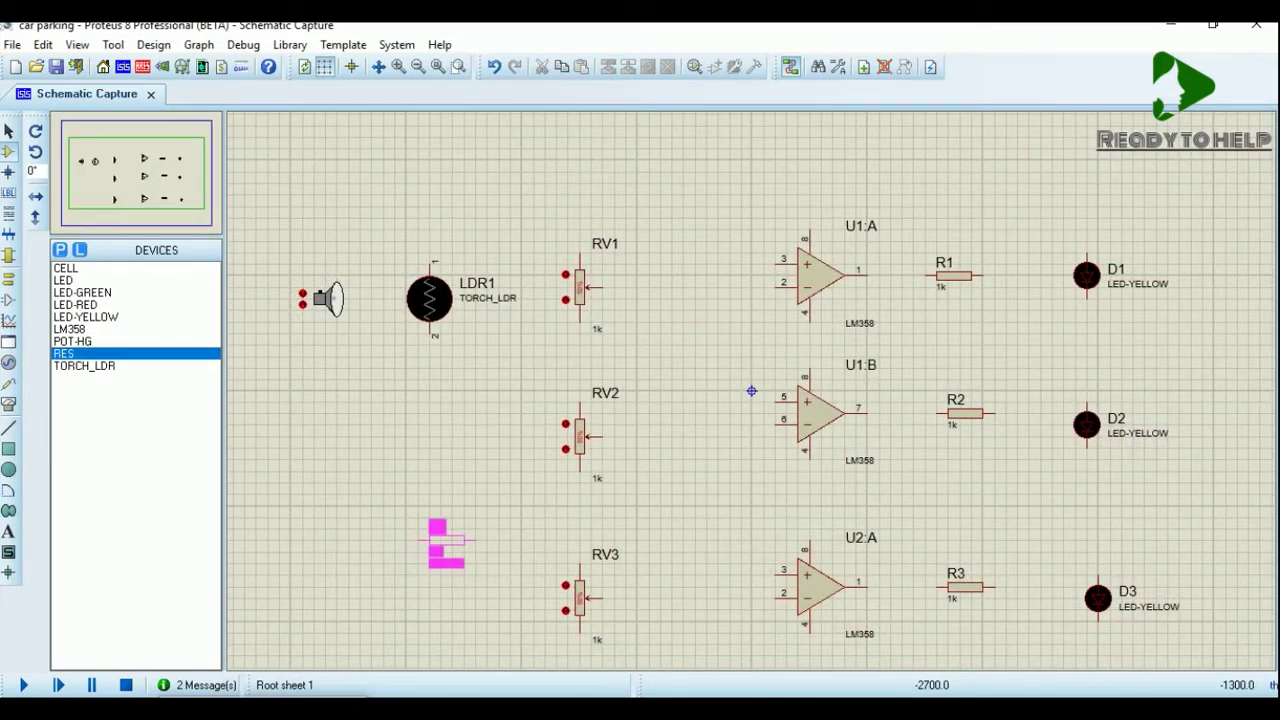
click(435, 542)
right_click(440, 546)
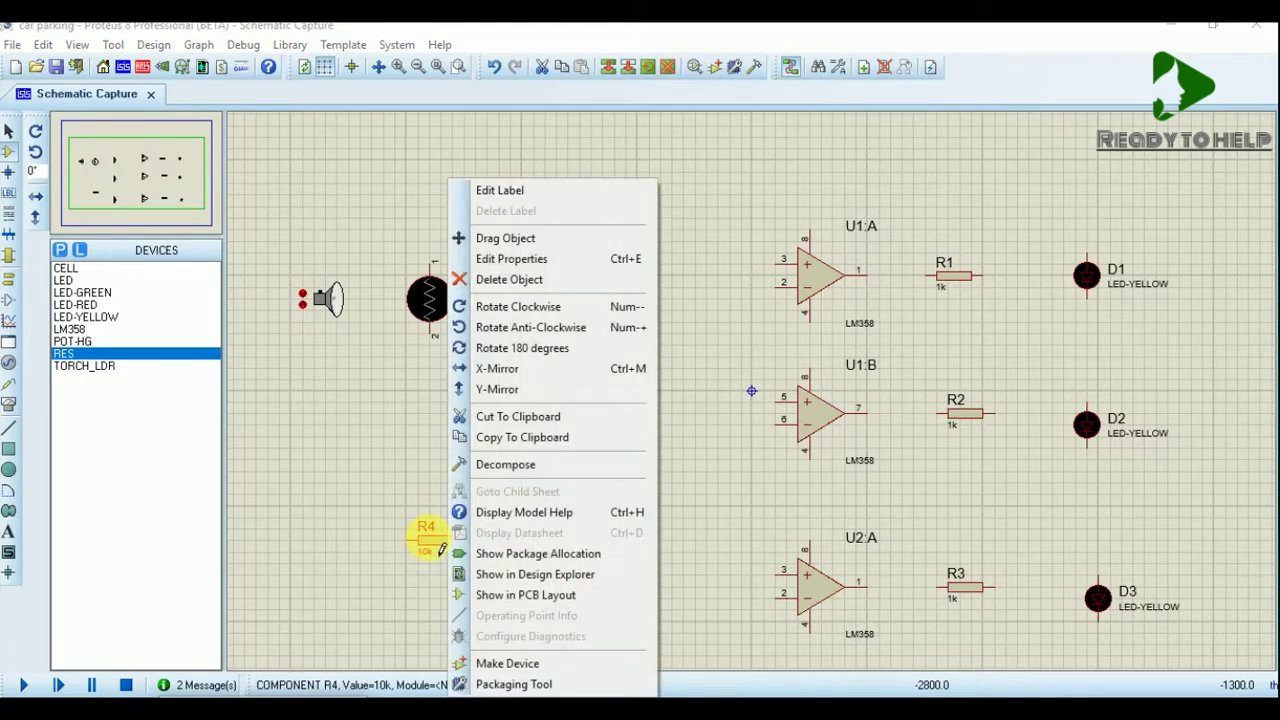
click(533, 312)
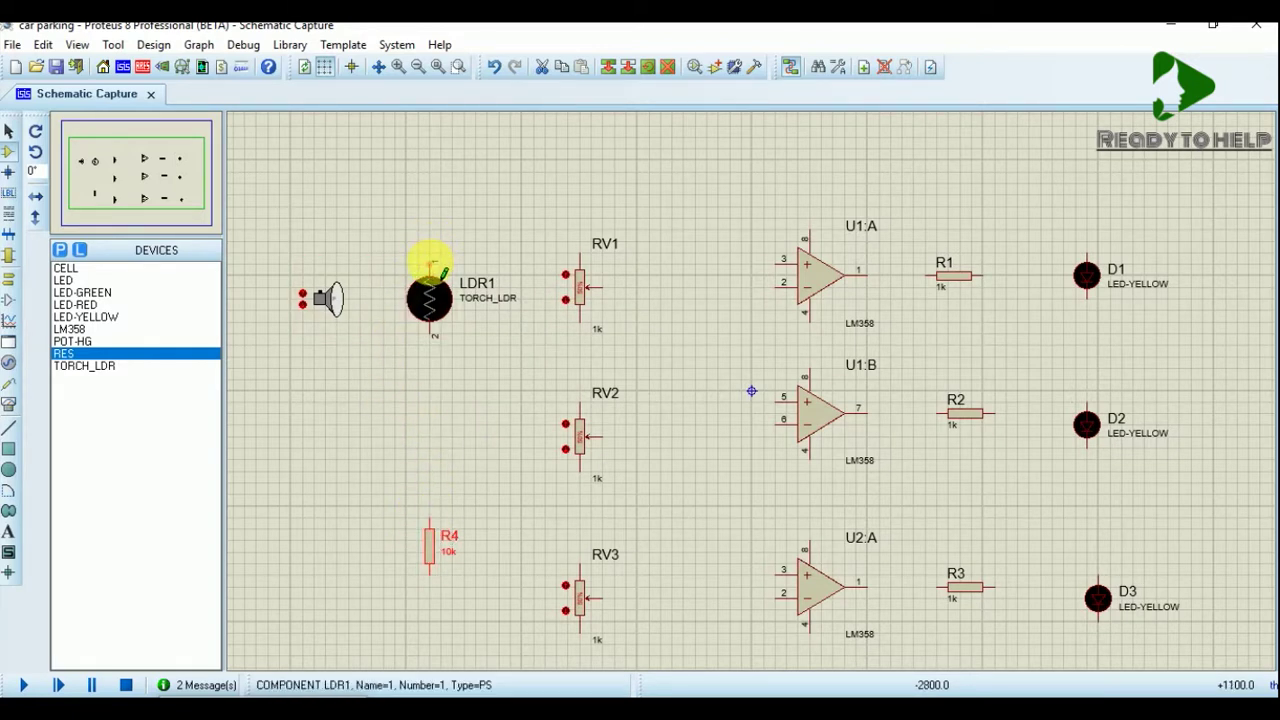
- Wire LDR1 and RV1 to U1:A's supply pins and RV1's wiper to U1:A pin 2
click(431, 263)
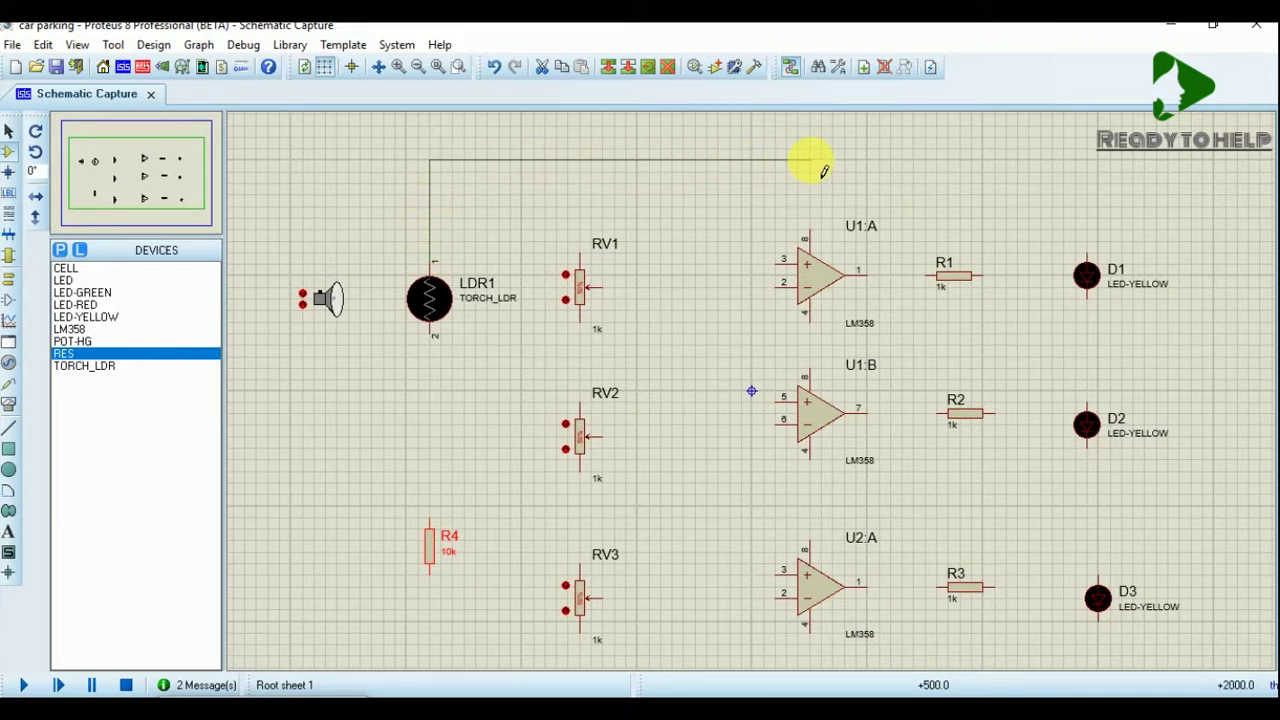
click(811, 238)
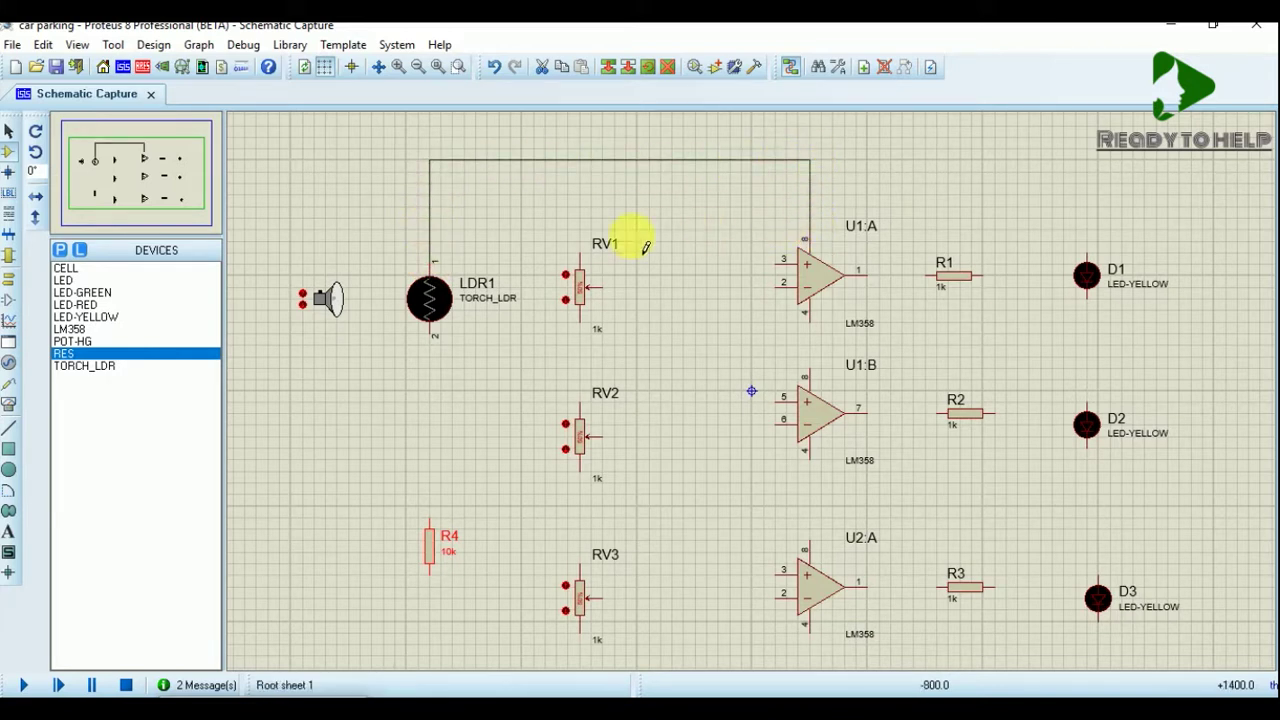
click(596, 263)
click(580, 160)
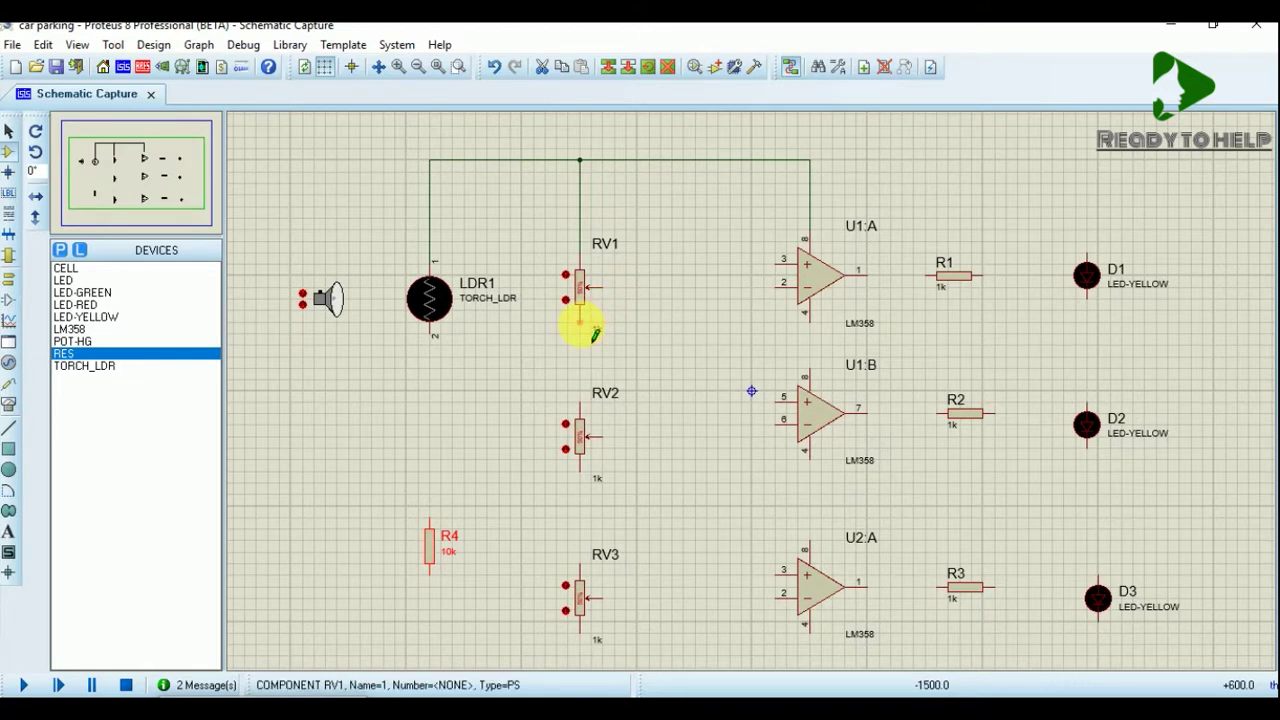
click(580, 325)
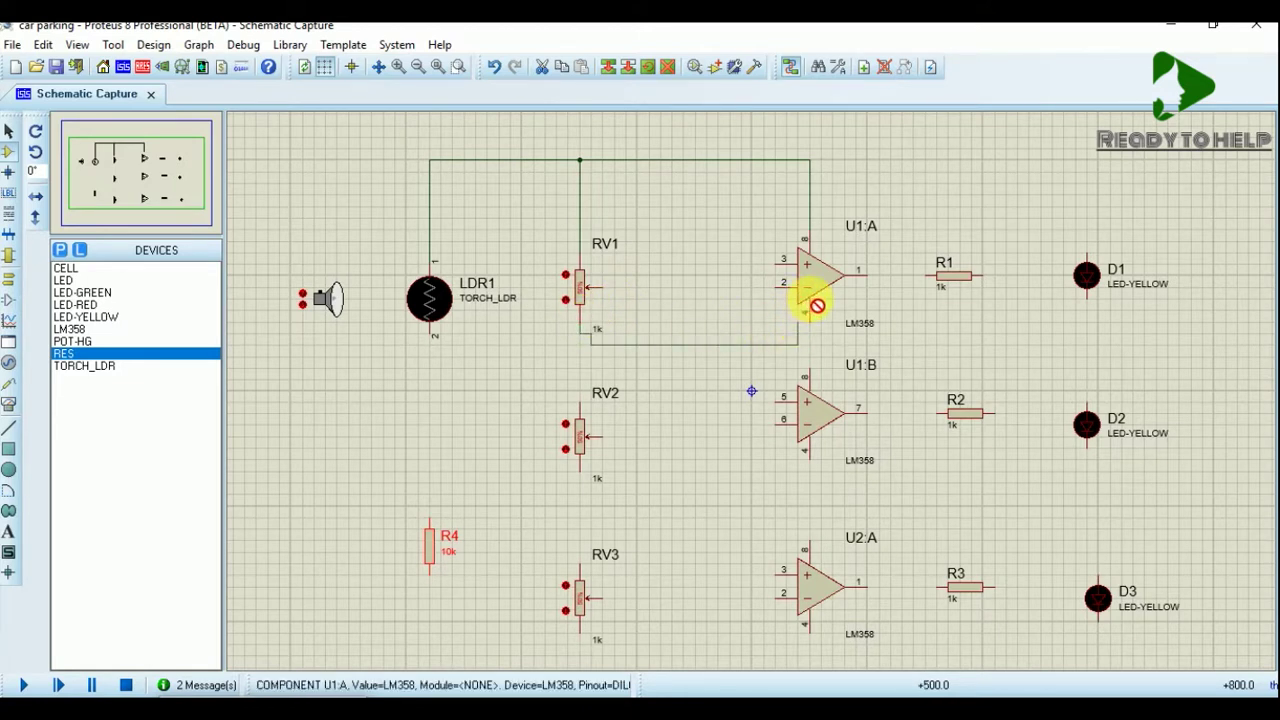
click(806, 316)
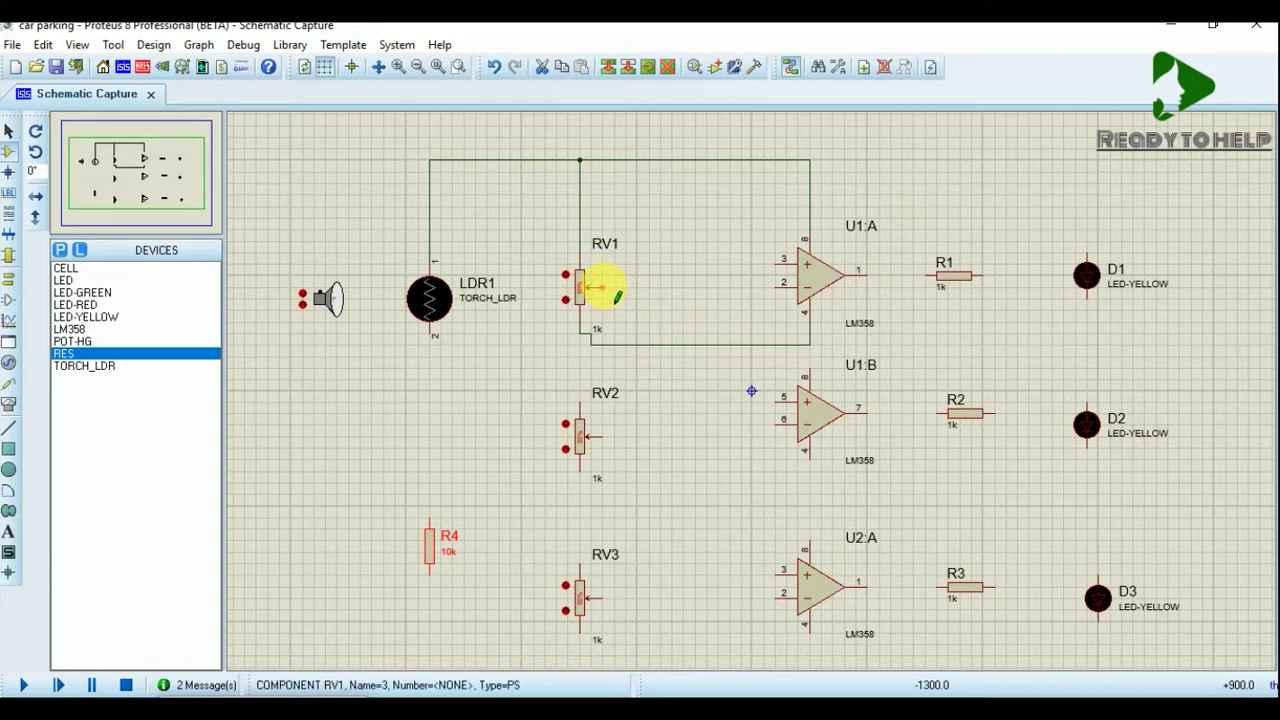
click(603, 288)
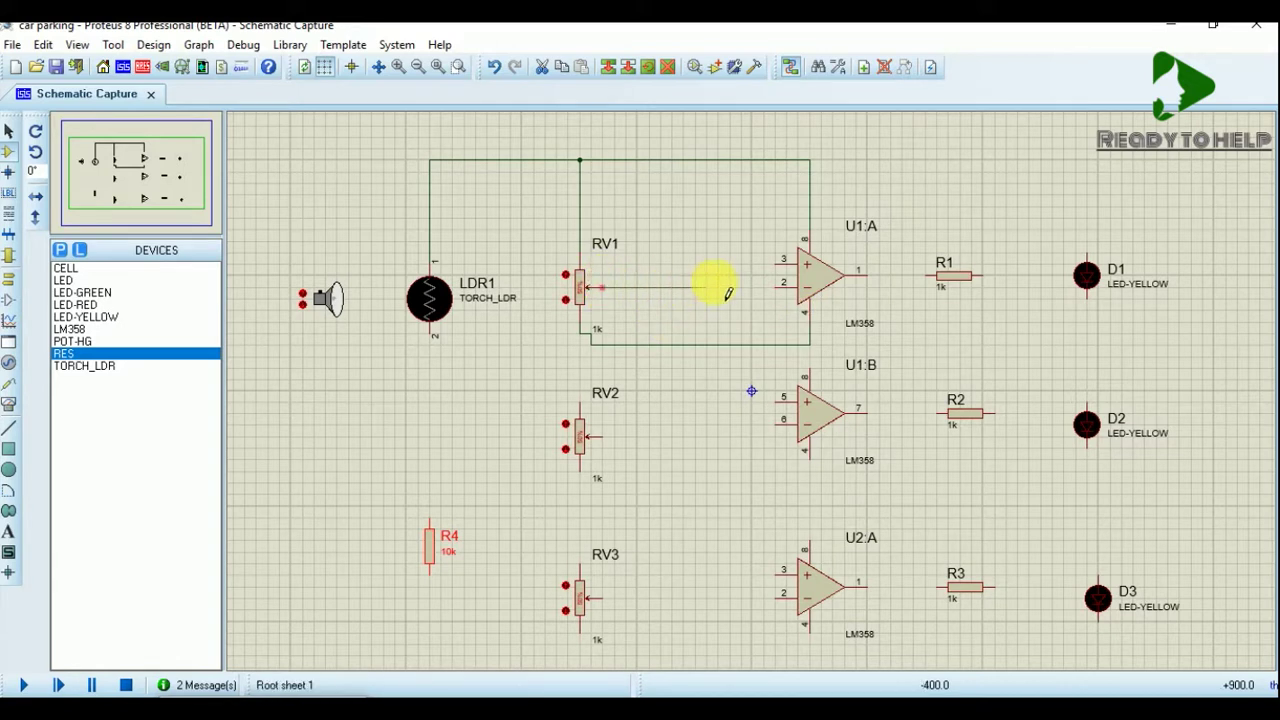
click(786, 288)
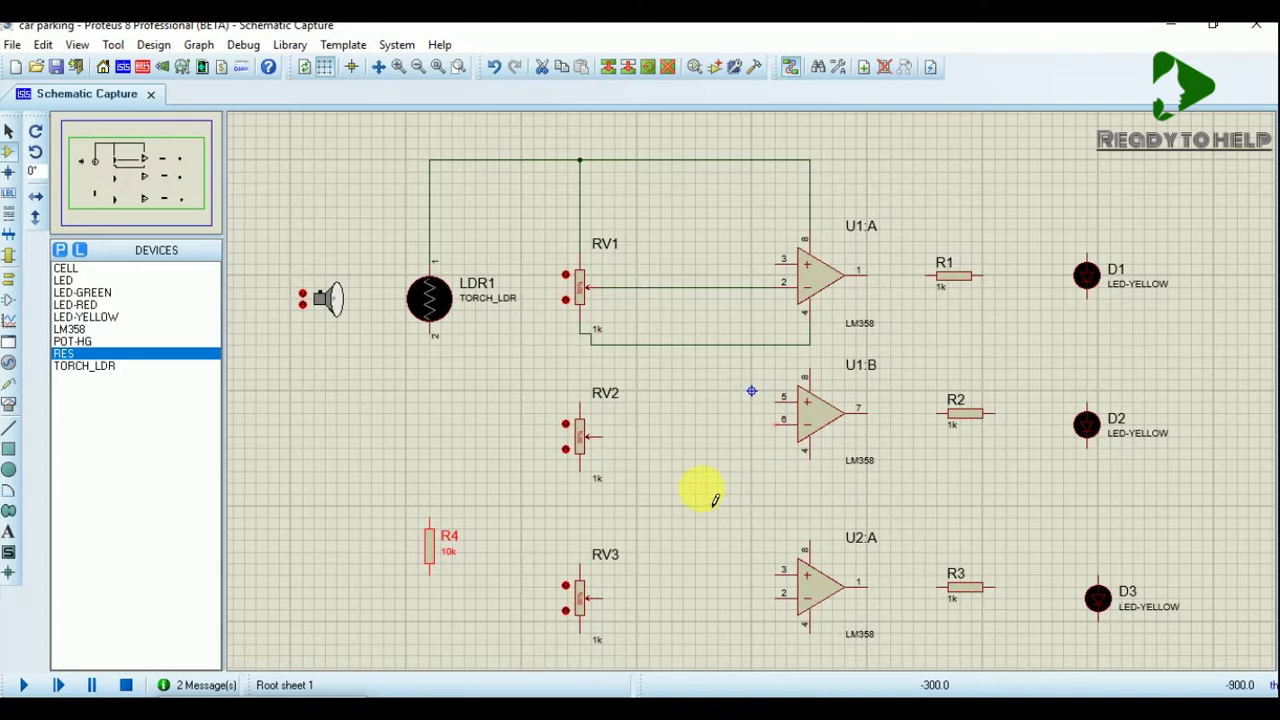
- Connect RV2's and RV3's lower pins to U1:B's and U2:A's negative supply pins
click(580, 483)
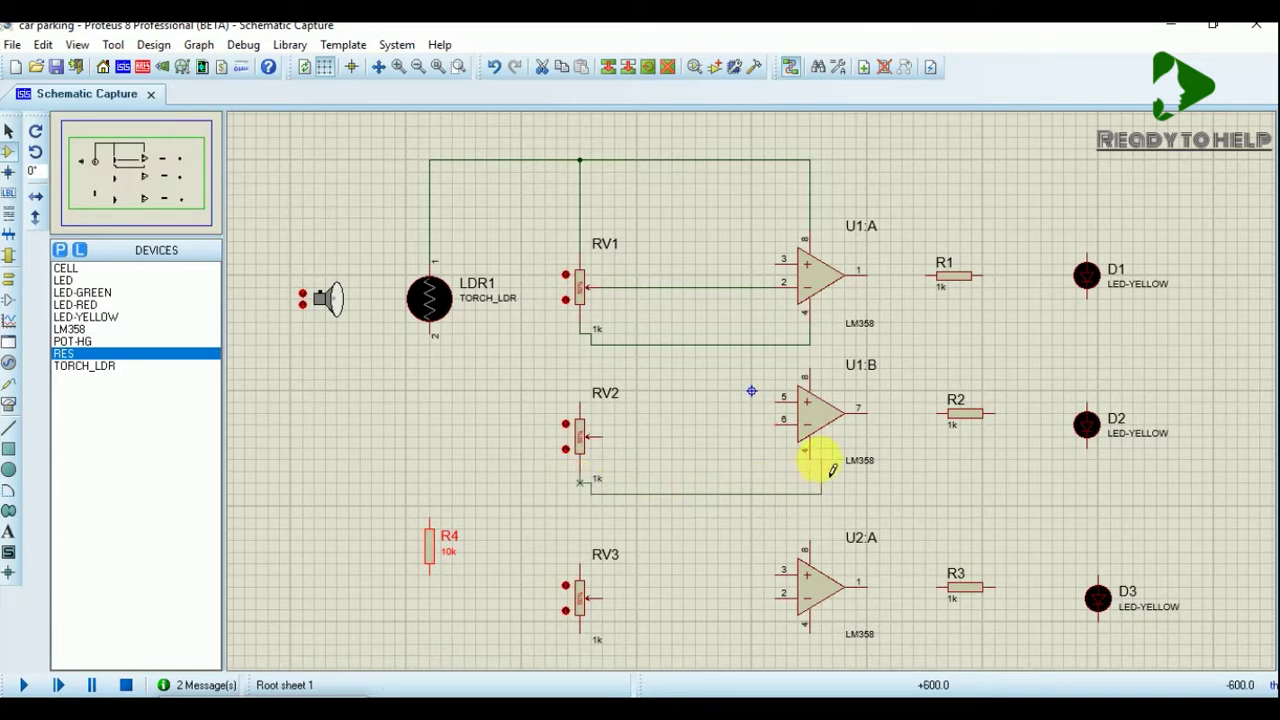
click(808, 462)
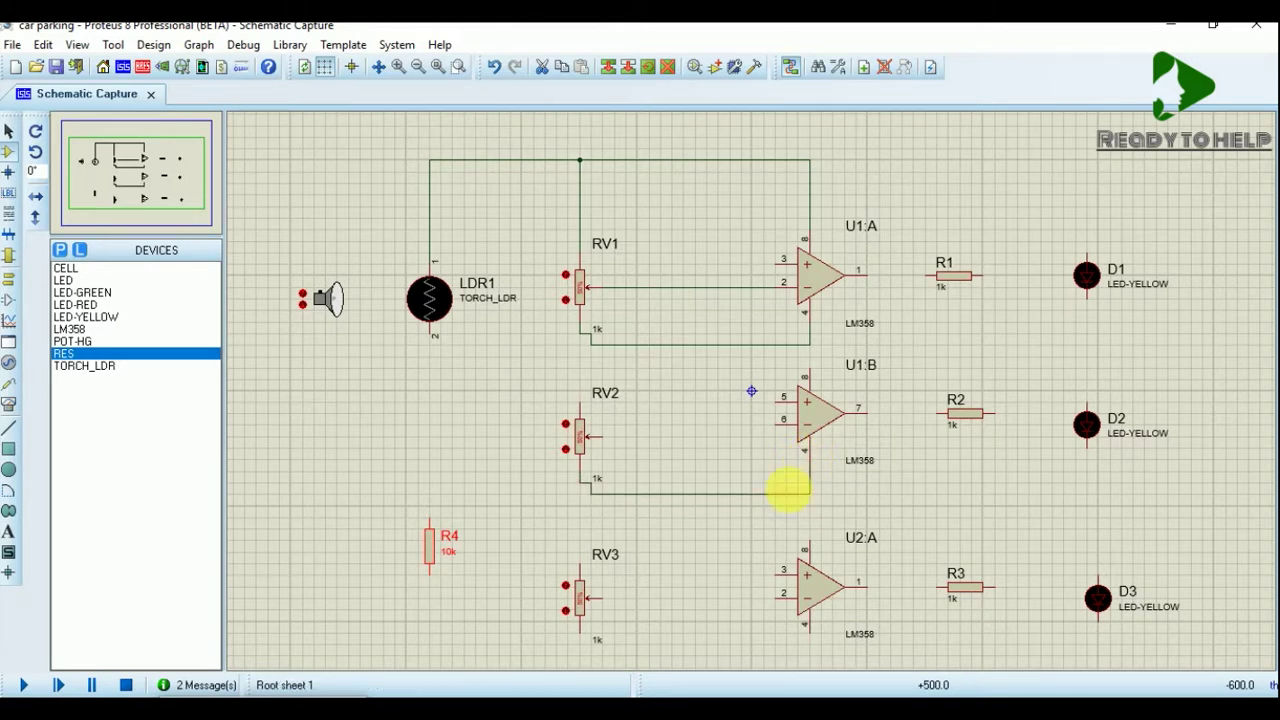
click(583, 640)
click(808, 630)
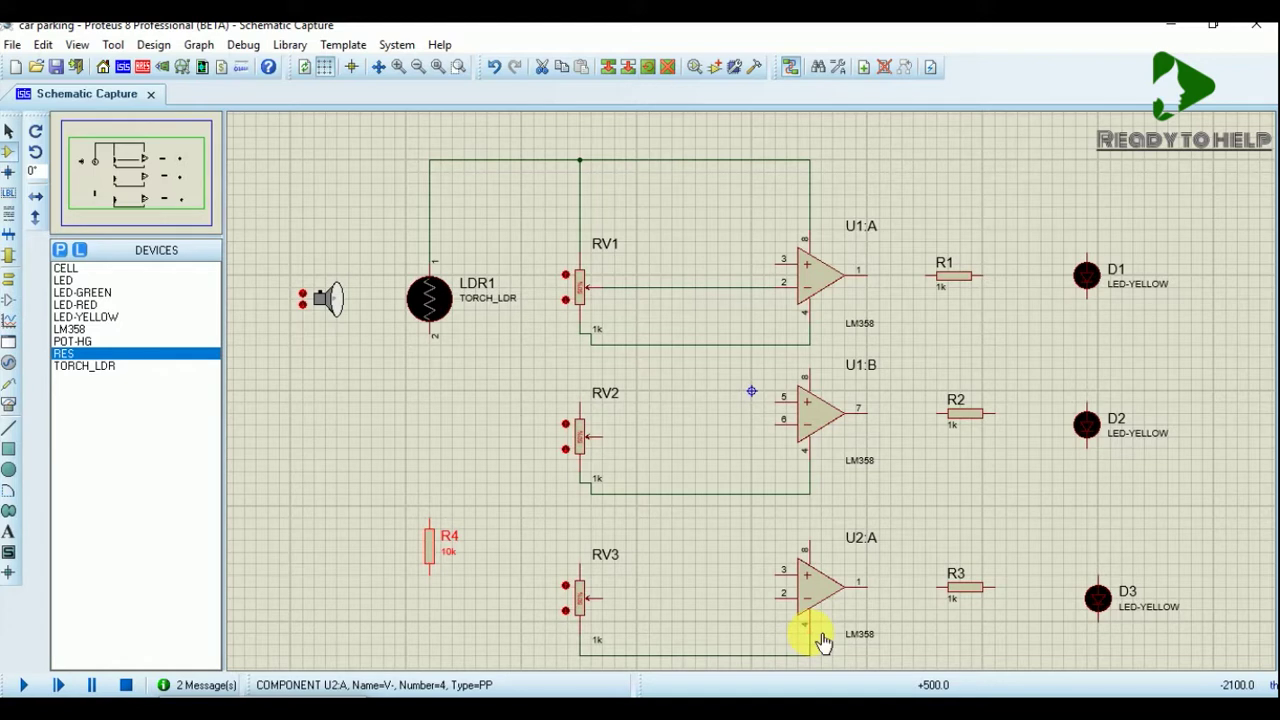
- Link the non-inverting inputs U2:A pin 3, U1:B pin 5 and U1:A pin 3 together
click(782, 586)
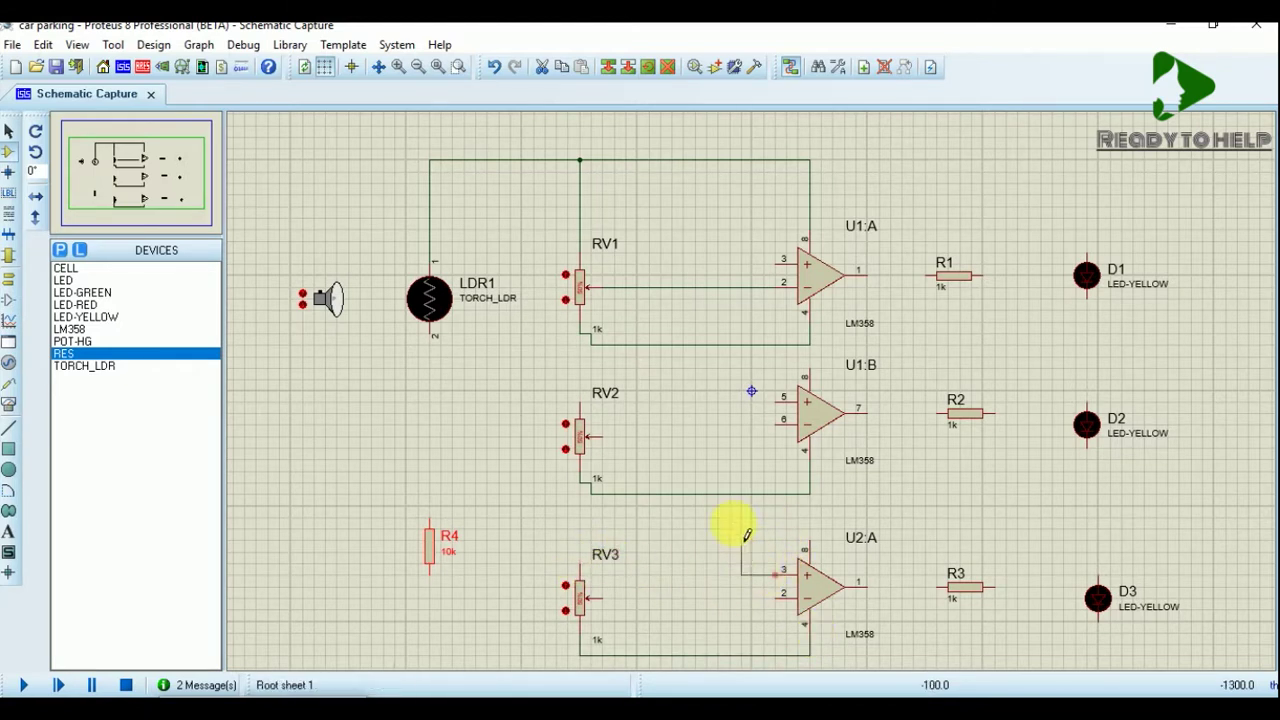
click(785, 402)
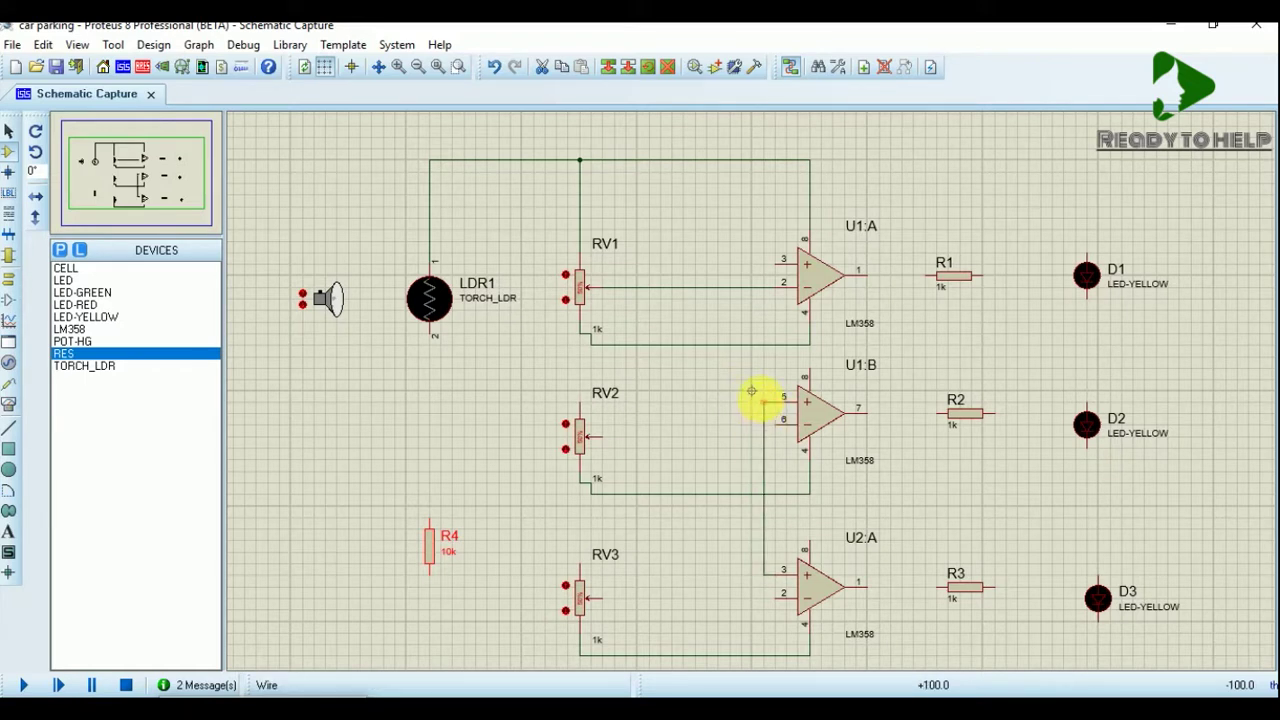
click(764, 392)
click(775, 265)
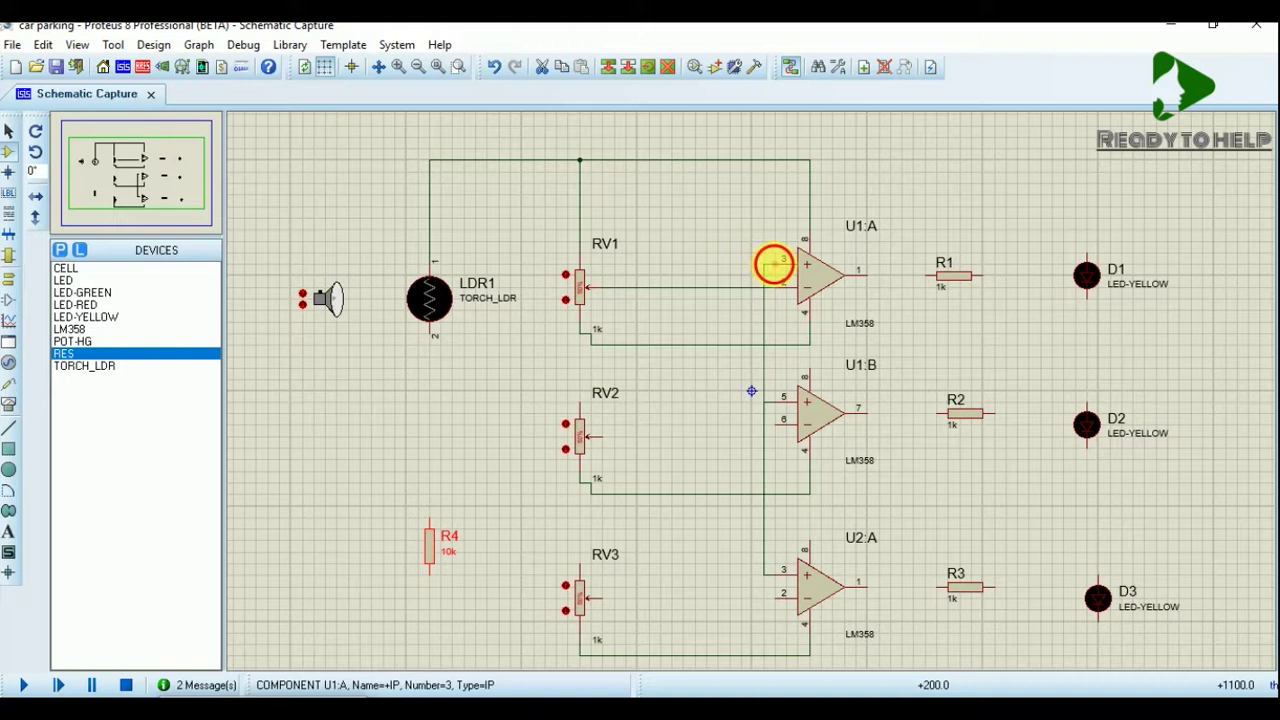
- Connect RV2's wiper to U1:B pin 6 and RV3's wiper to U2:A pin 2
click(787, 435)
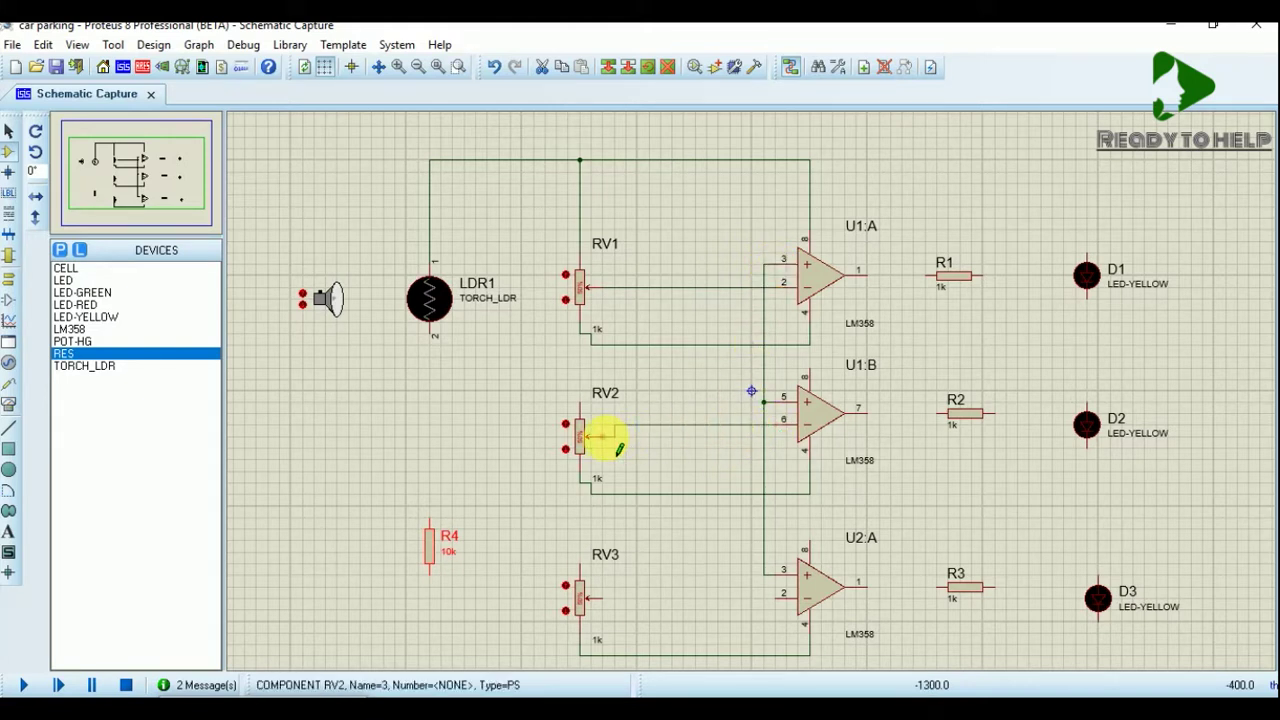
click(604, 437)
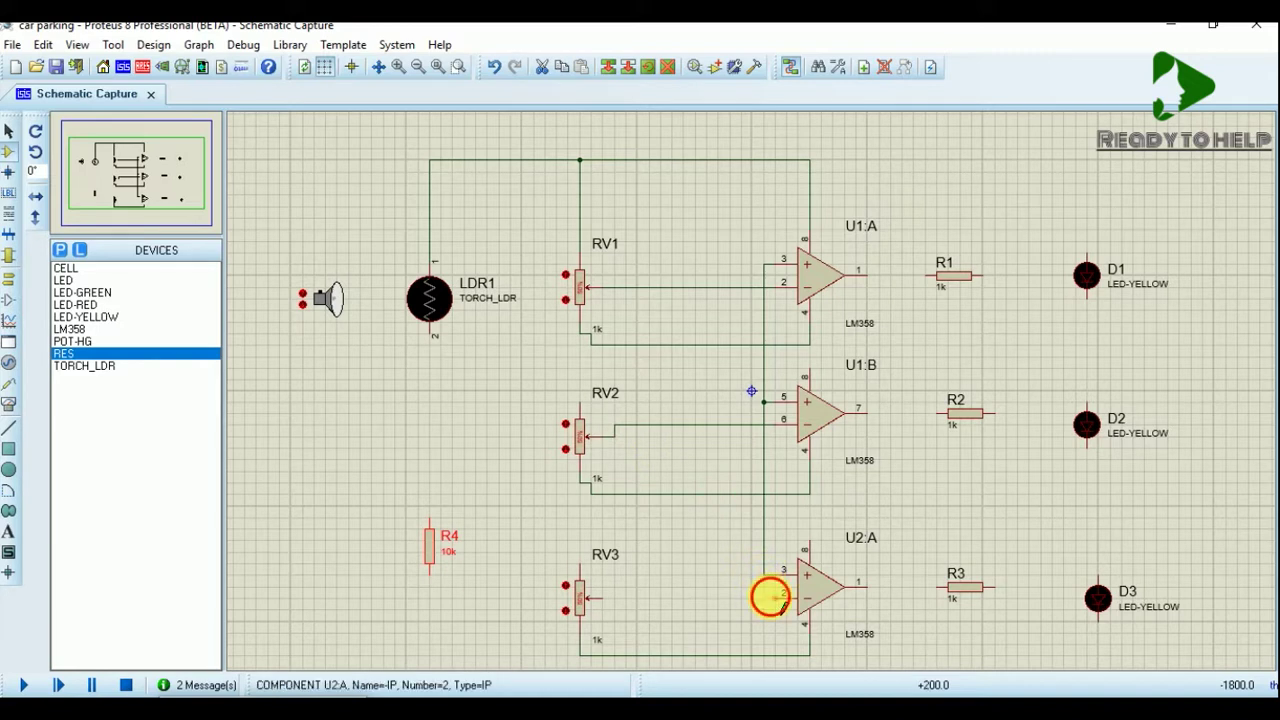
click(770, 598)
click(600, 599)
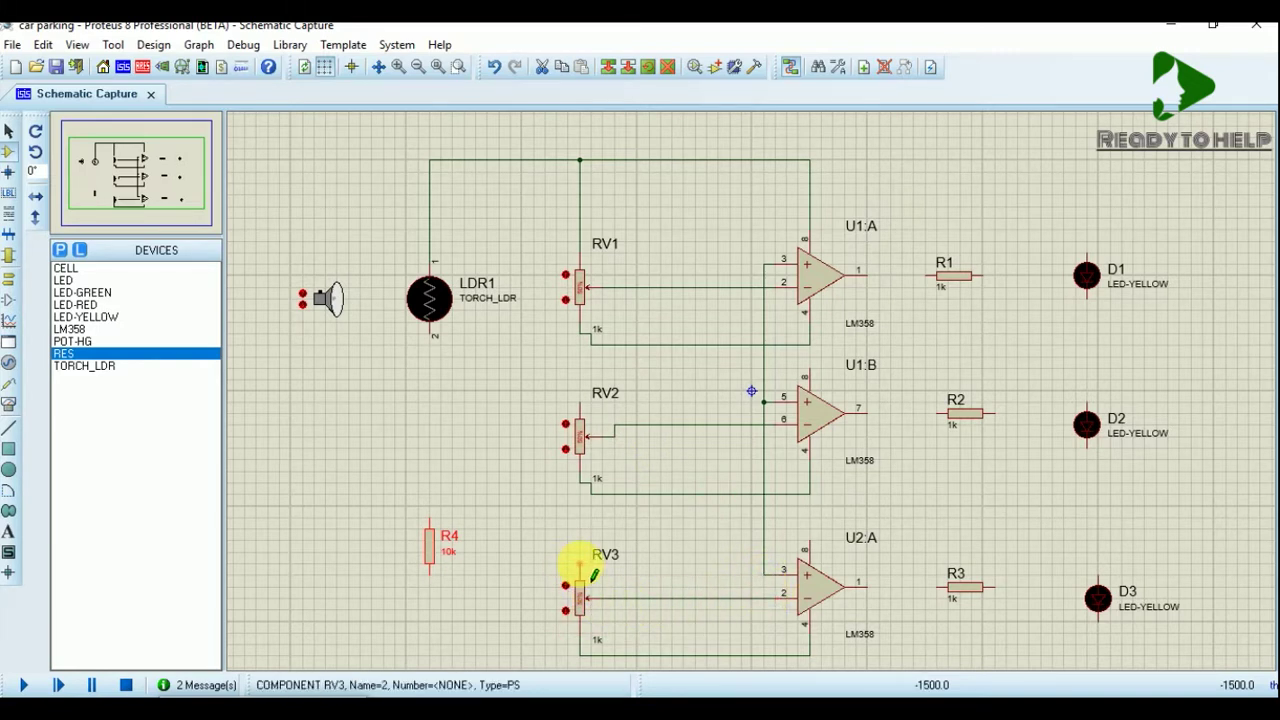
- Wire RV3's and RV2's top pins to U2:A's and U1:B's positive supply pins
click(580, 565)
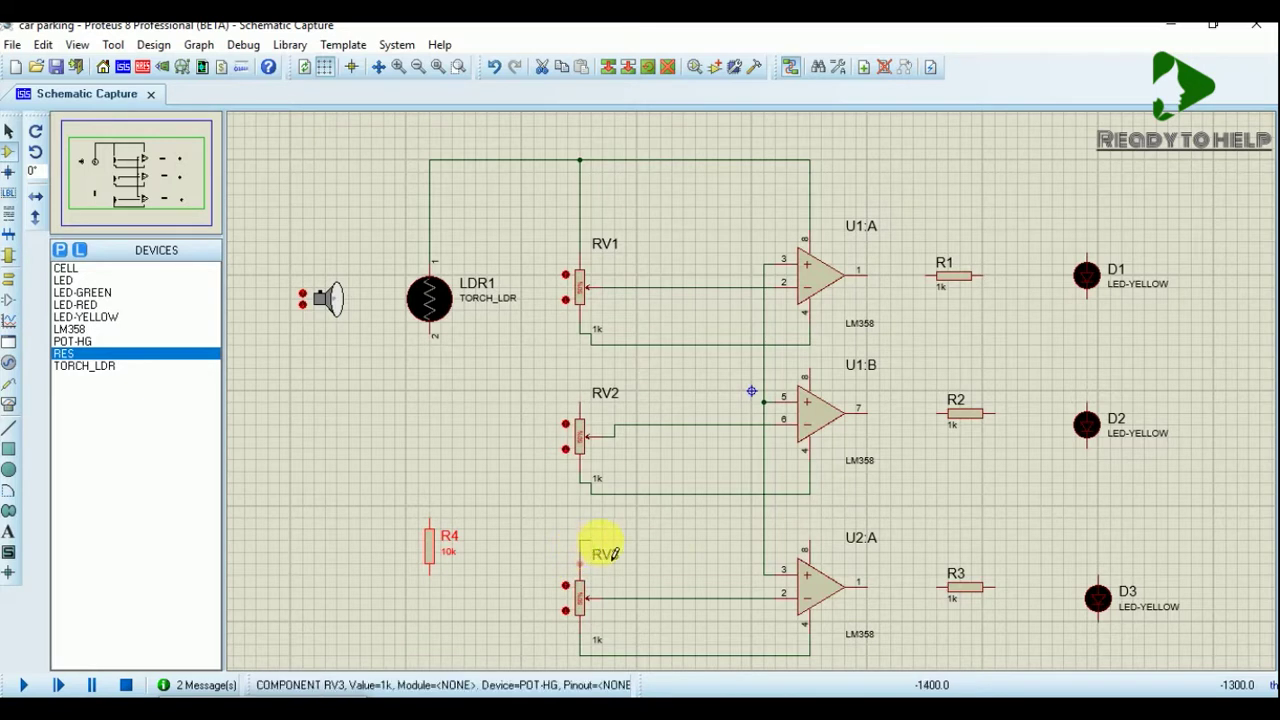
click(810, 545)
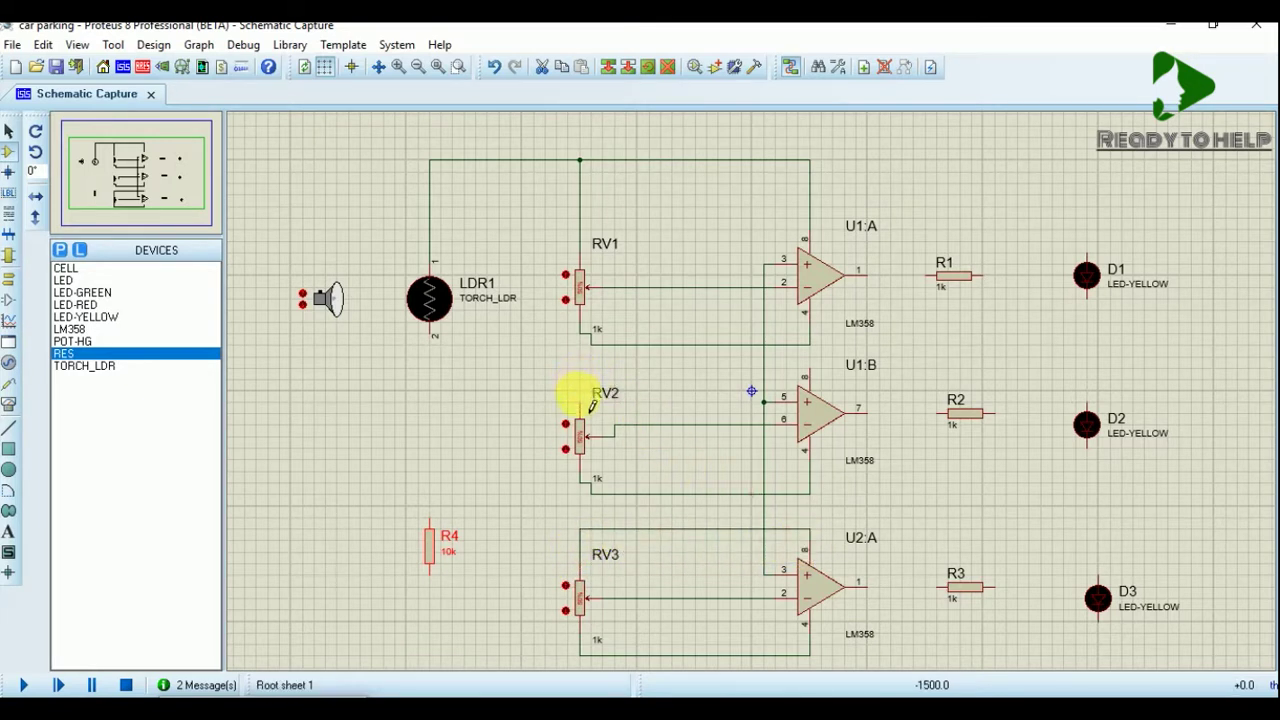
click(584, 405)
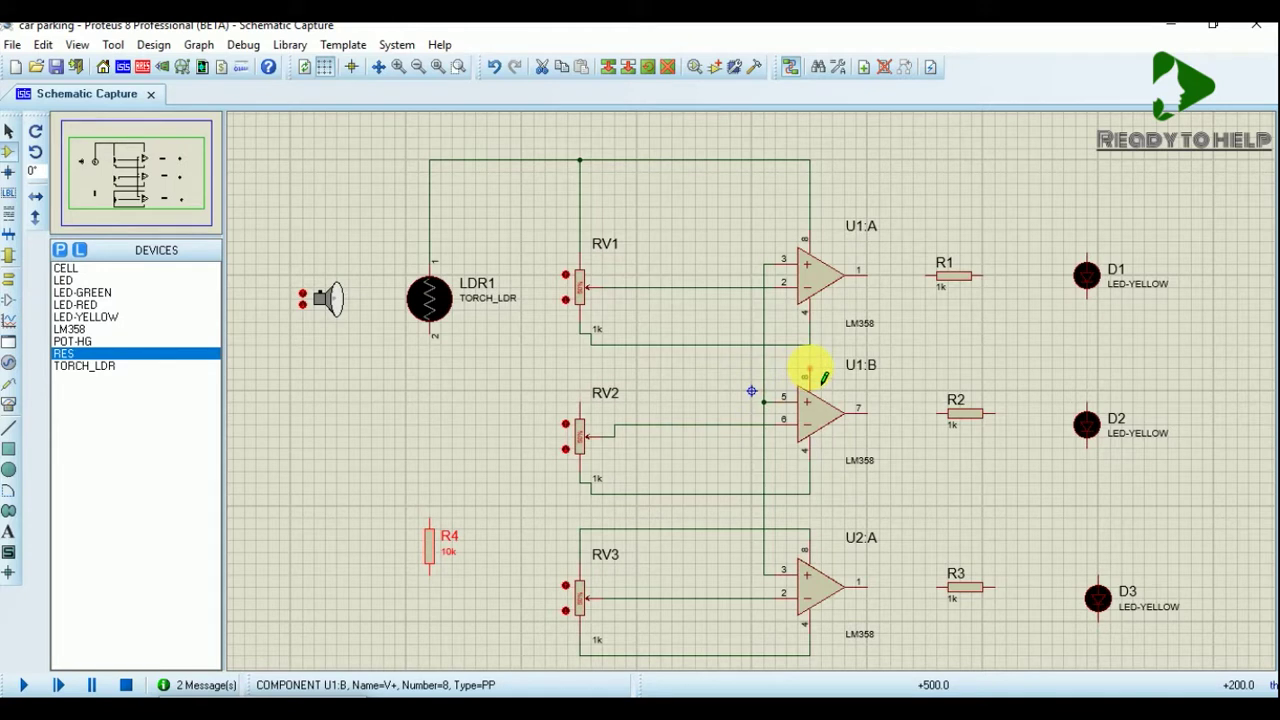
click(812, 374)
click(581, 395)
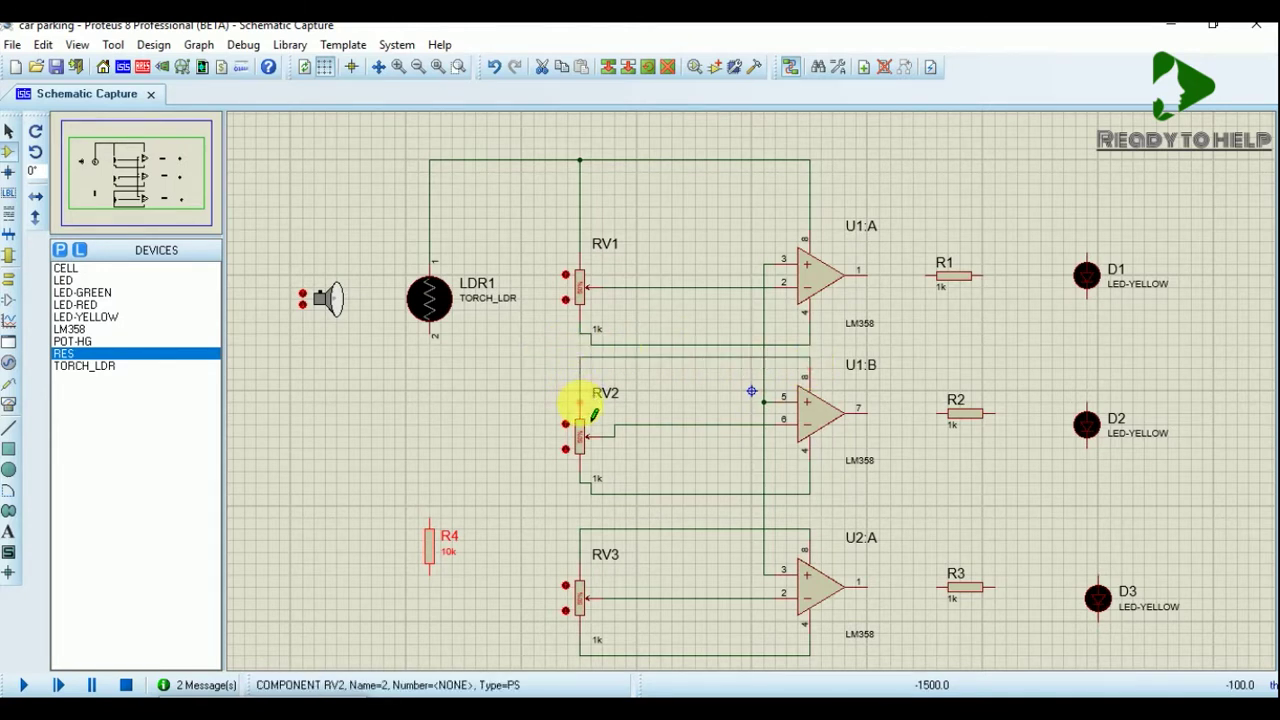
click(700, 386)
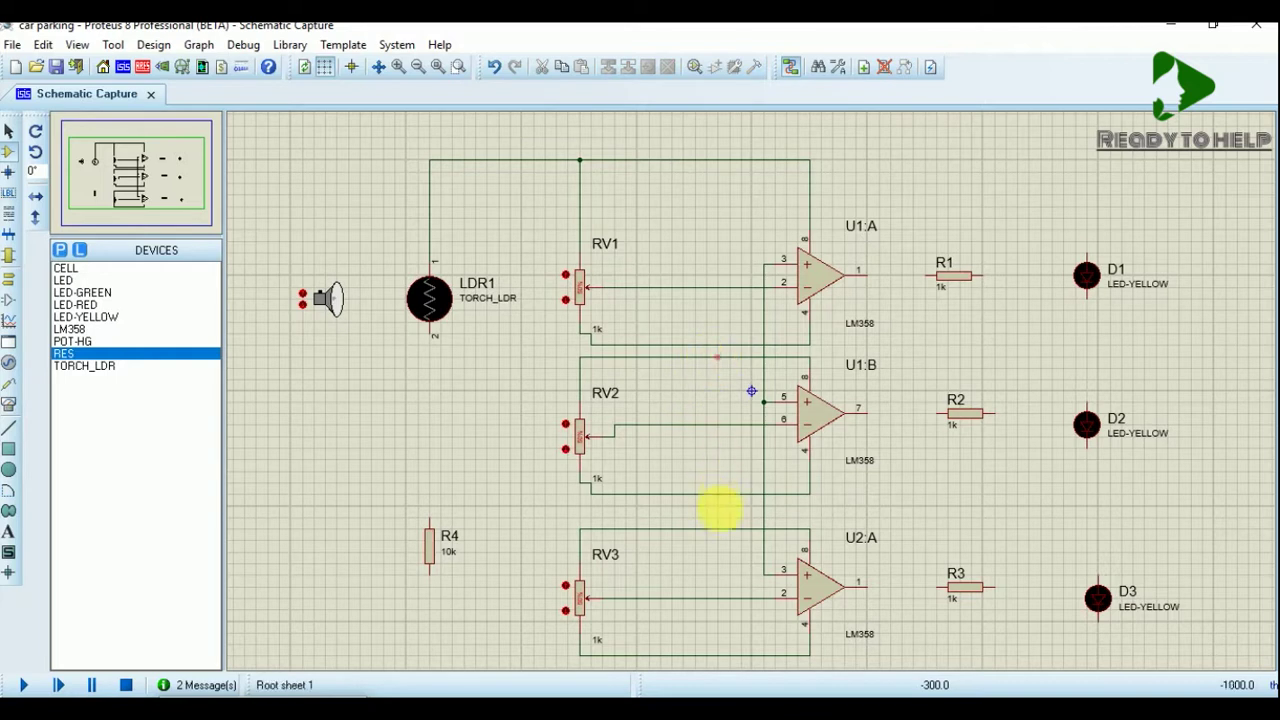
- Join the three positive supply wires together and link RV1's bottom wire to RV2's
click(741, 528)
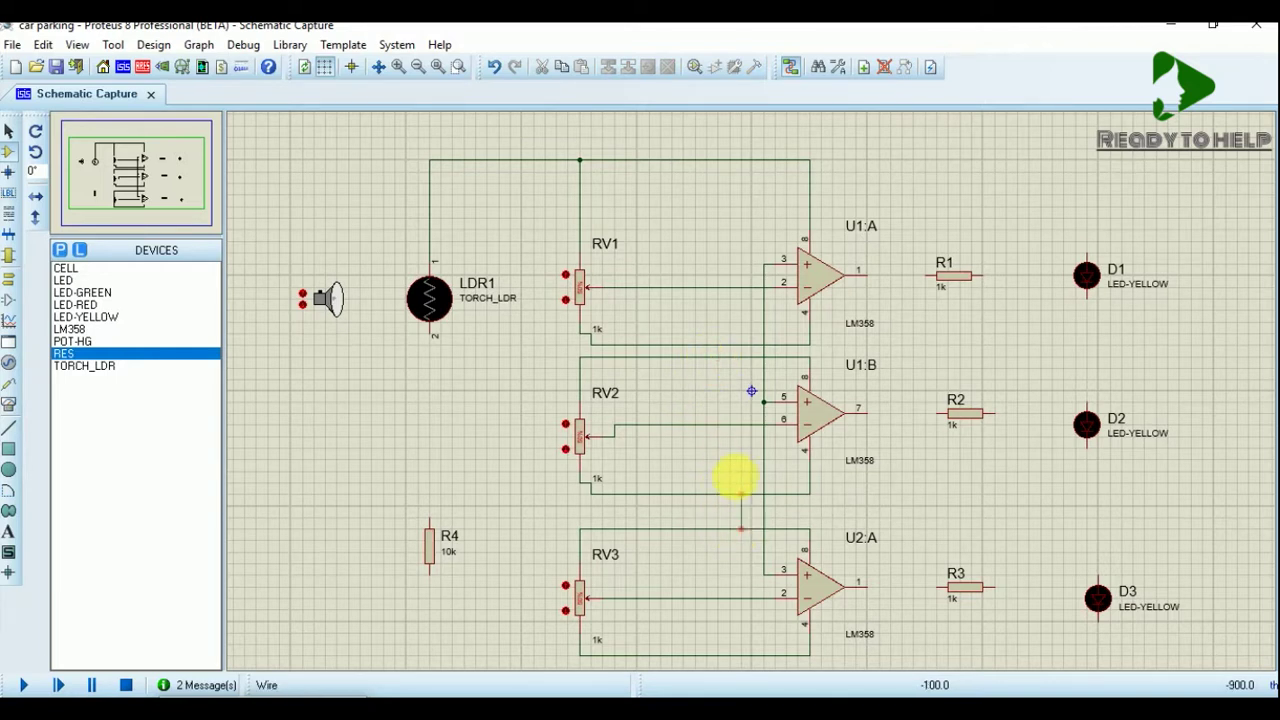
click(744, 372)
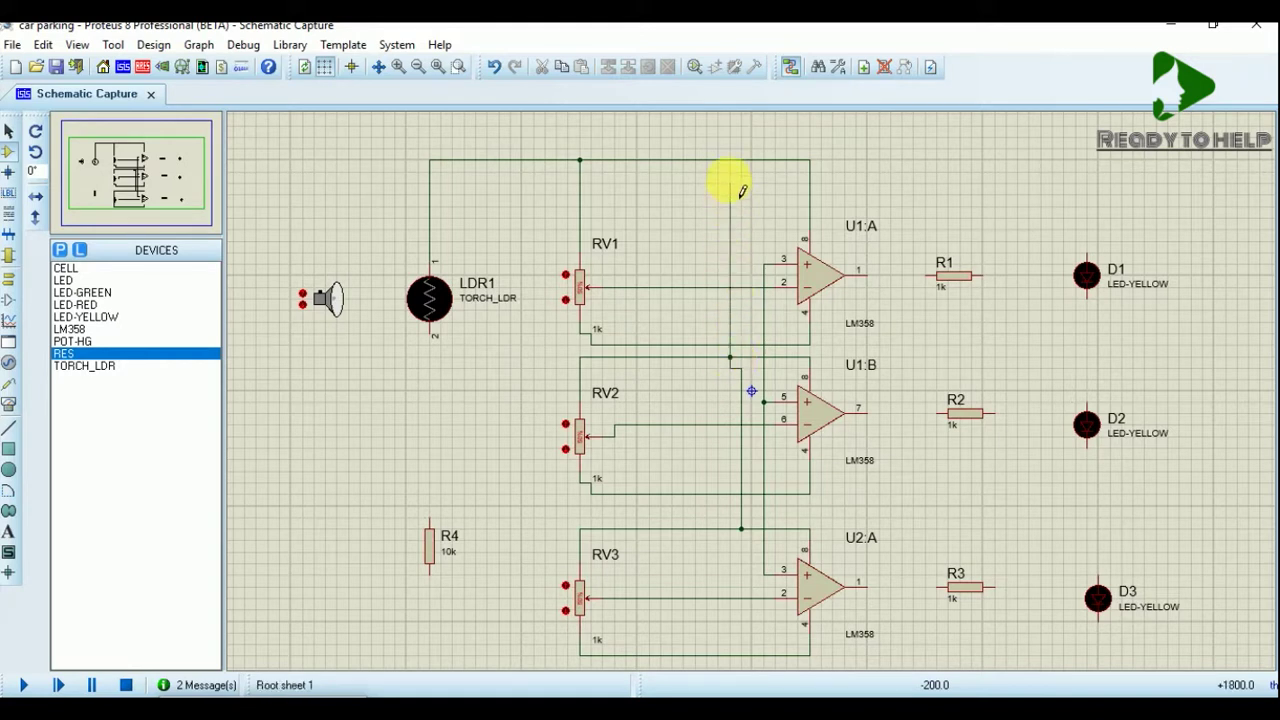
click(730, 160)
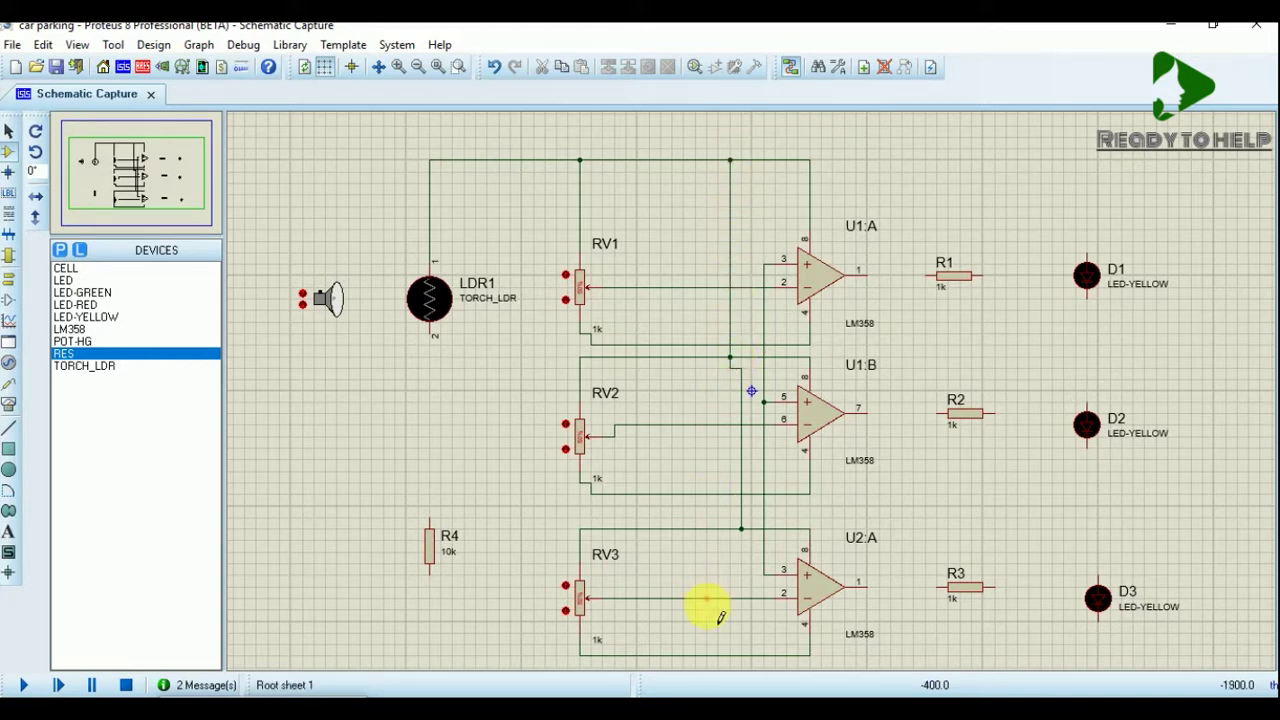
click(685, 348)
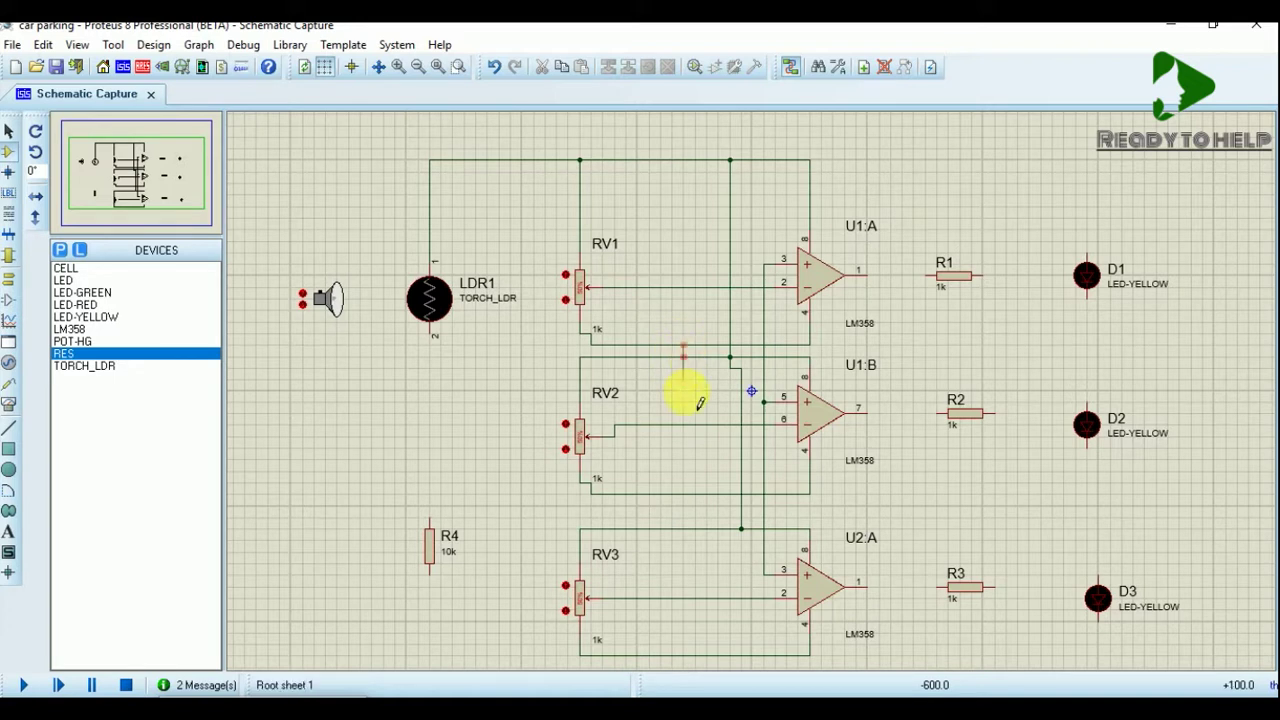
click(685, 493)
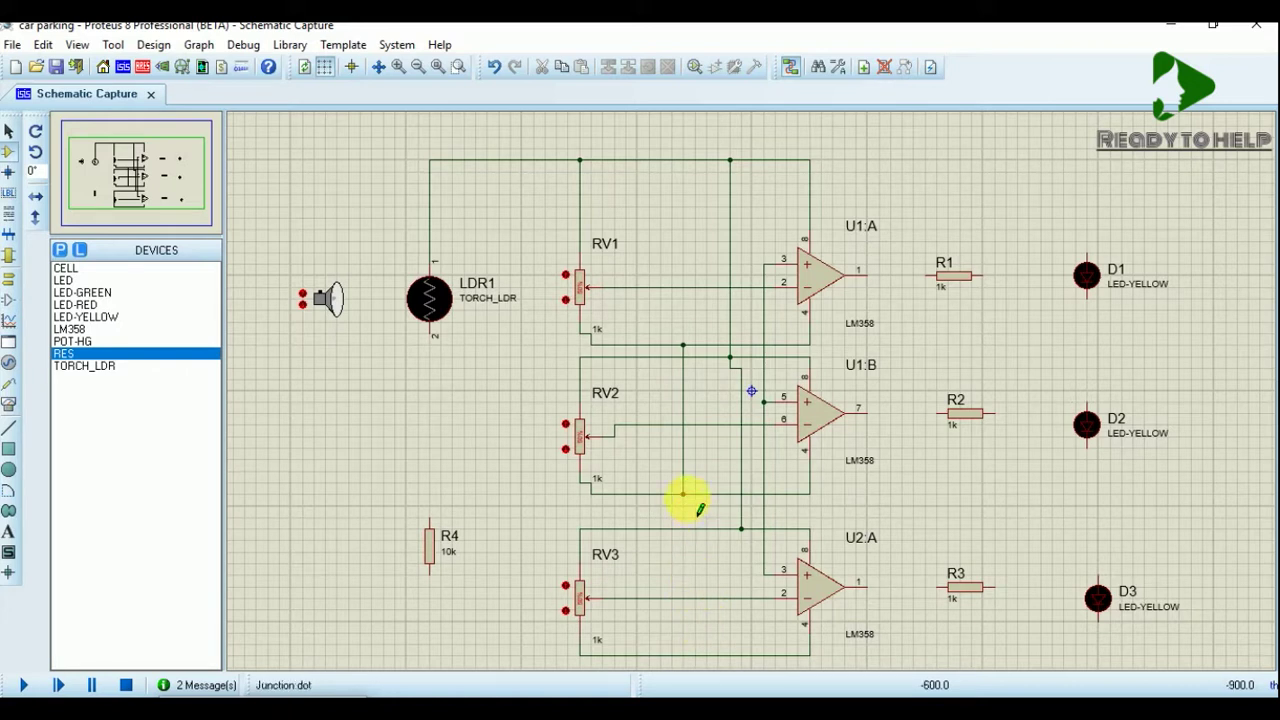
- Join RV2's bottom wire to RV3's, then wire LDR1's lower pin through R4 to that rail
click(683, 493)
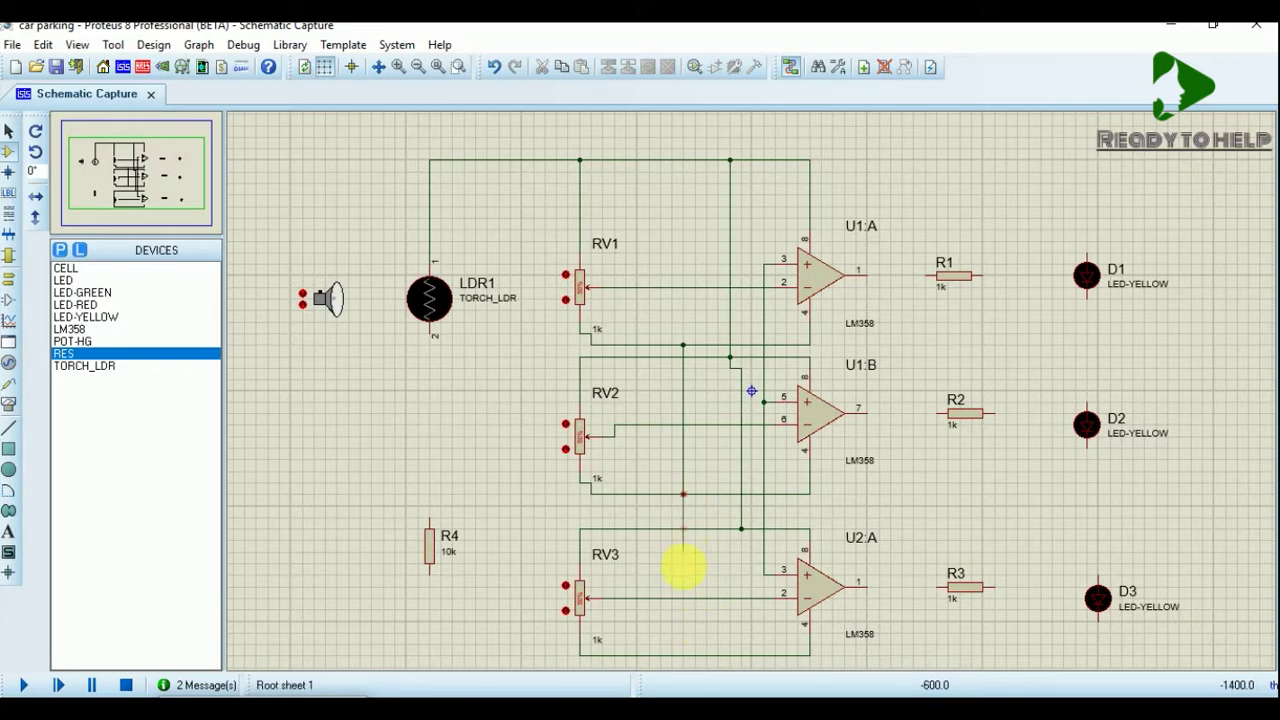
click(684, 655)
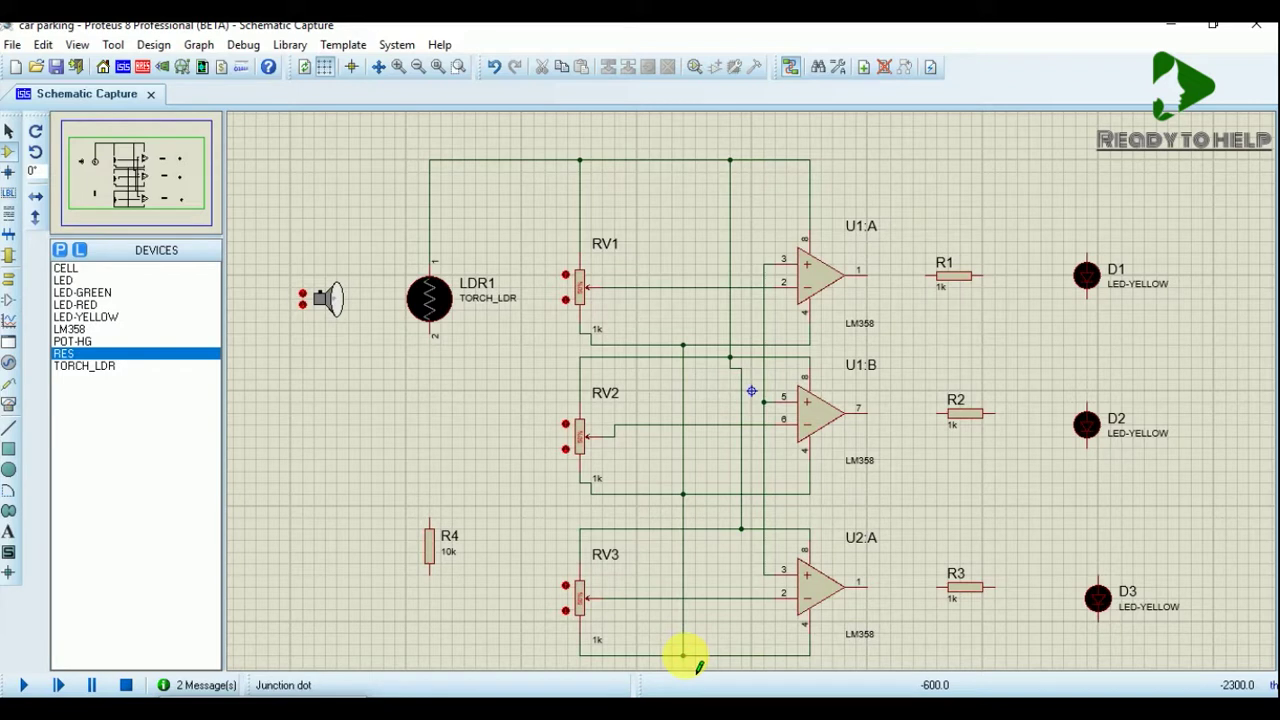
click(430, 340)
click(430, 518)
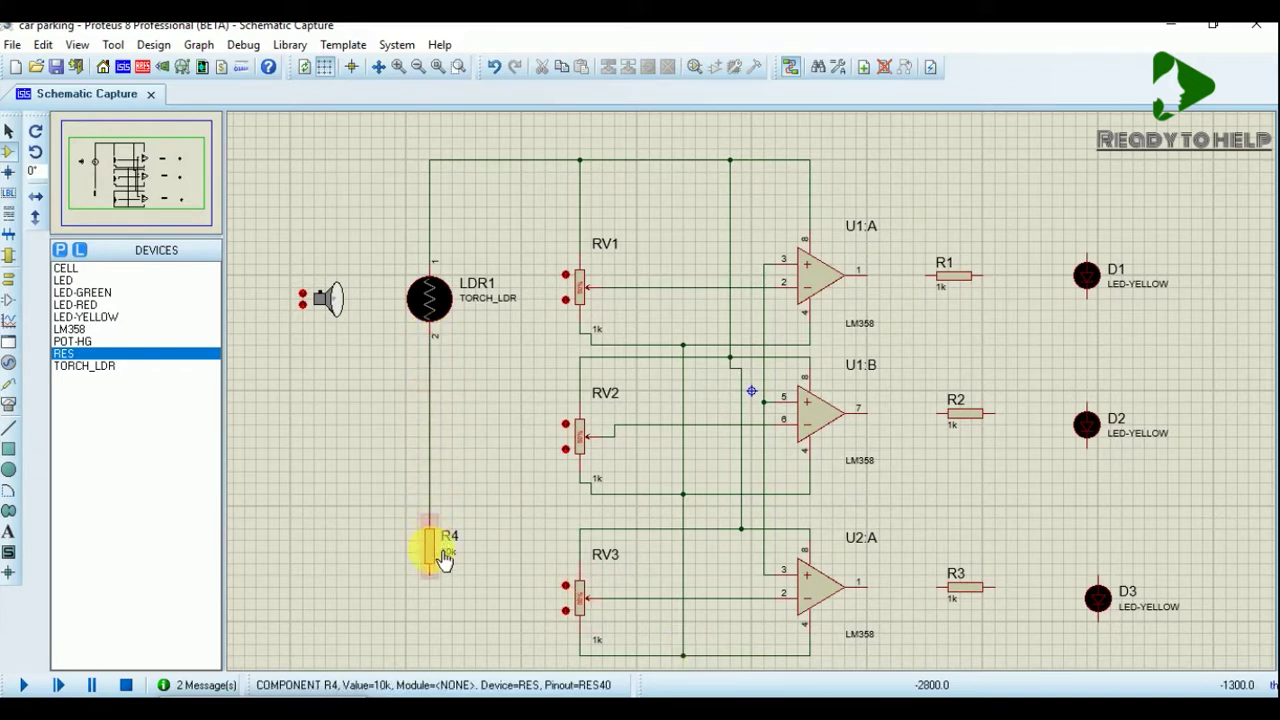
click(432, 570)
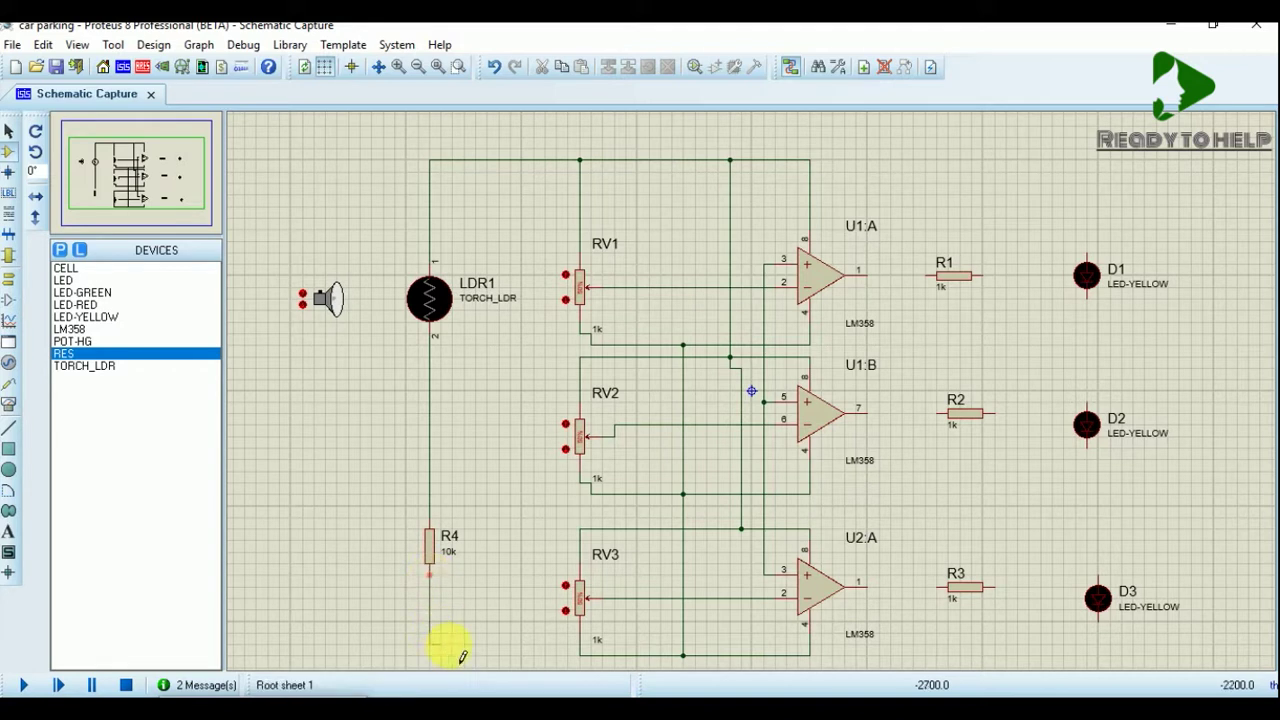
click(581, 656)
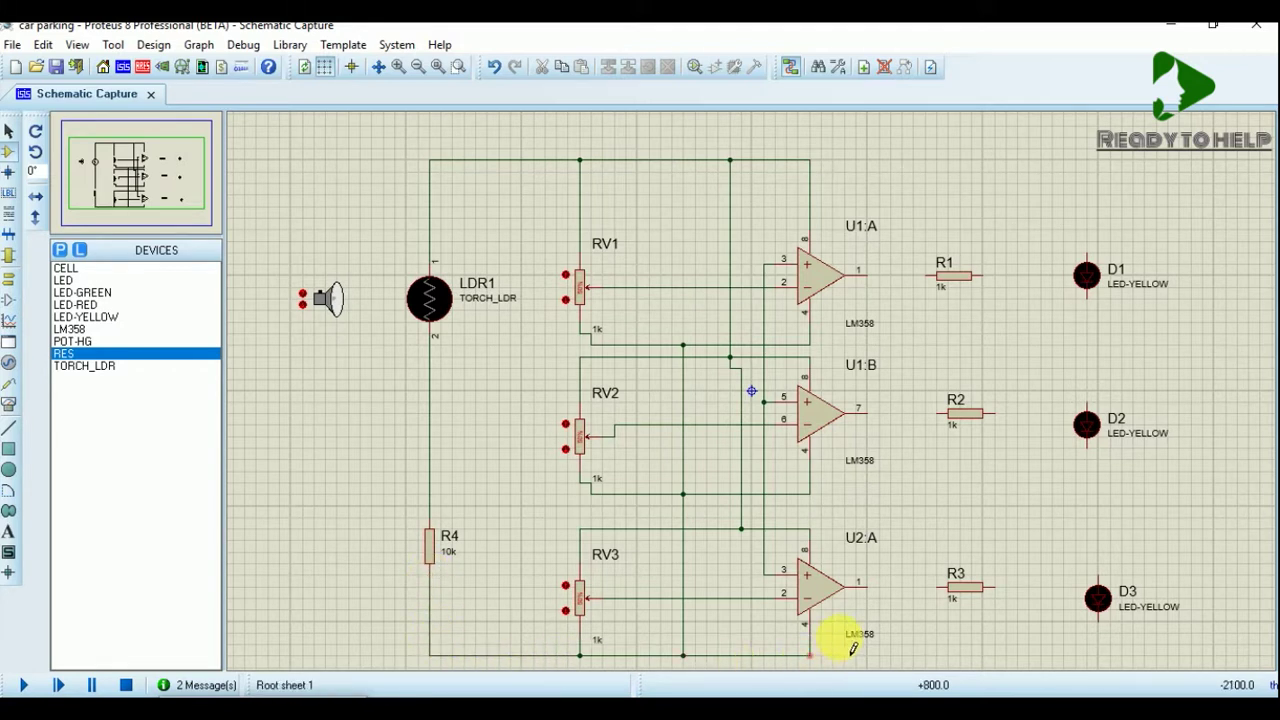
- Wire U2:A's output to R3, U1:B pin 7 to R2, and R1 to U1:A pin 1
click(938, 588)
click(867, 584)
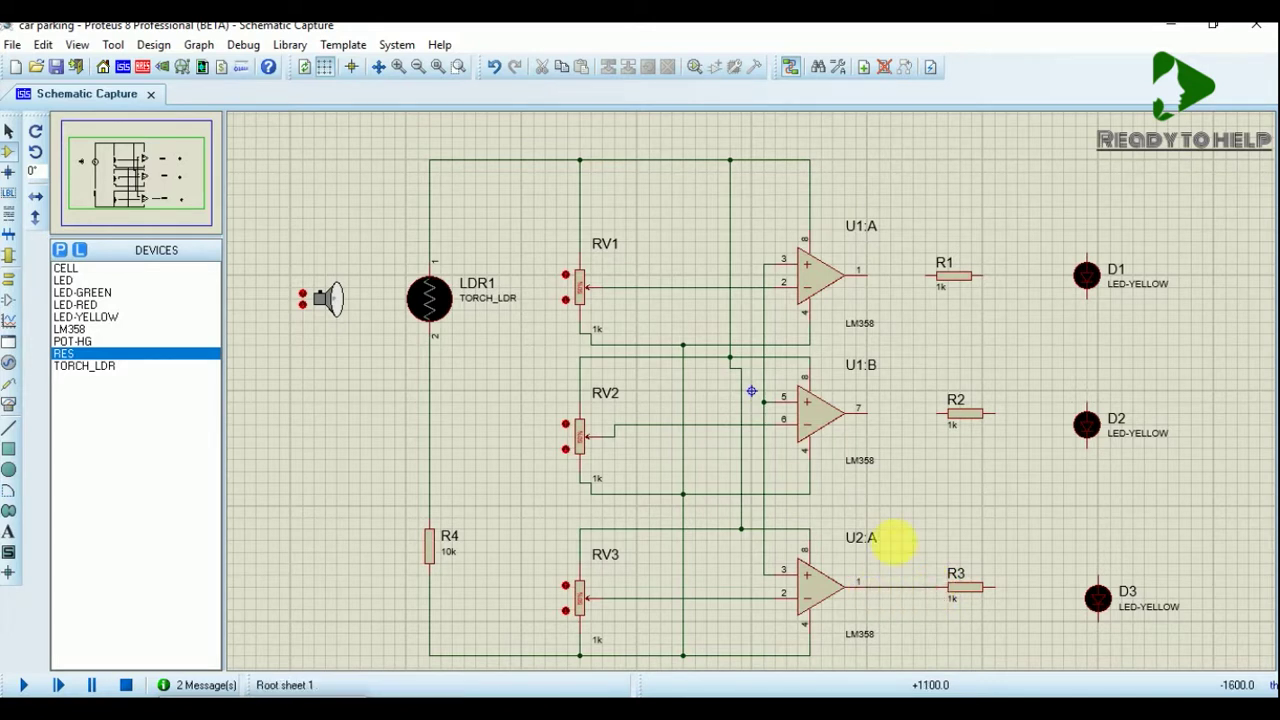
click(936, 413)
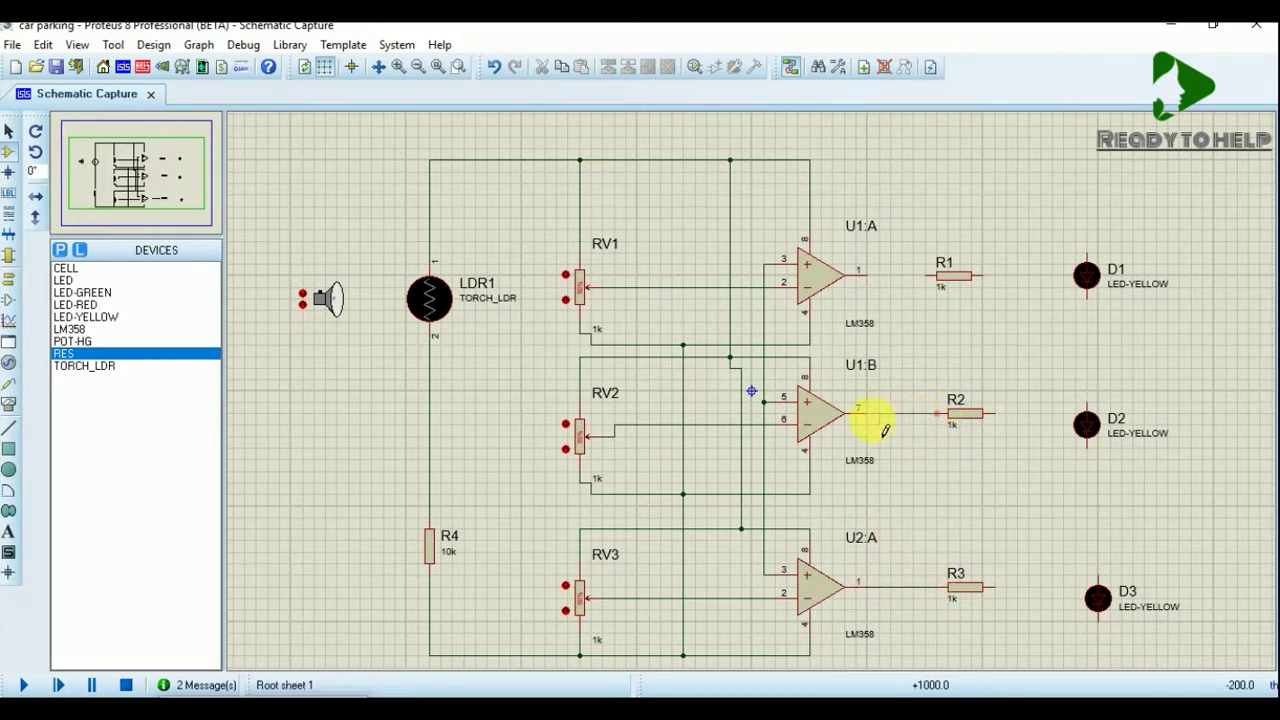
click(862, 411)
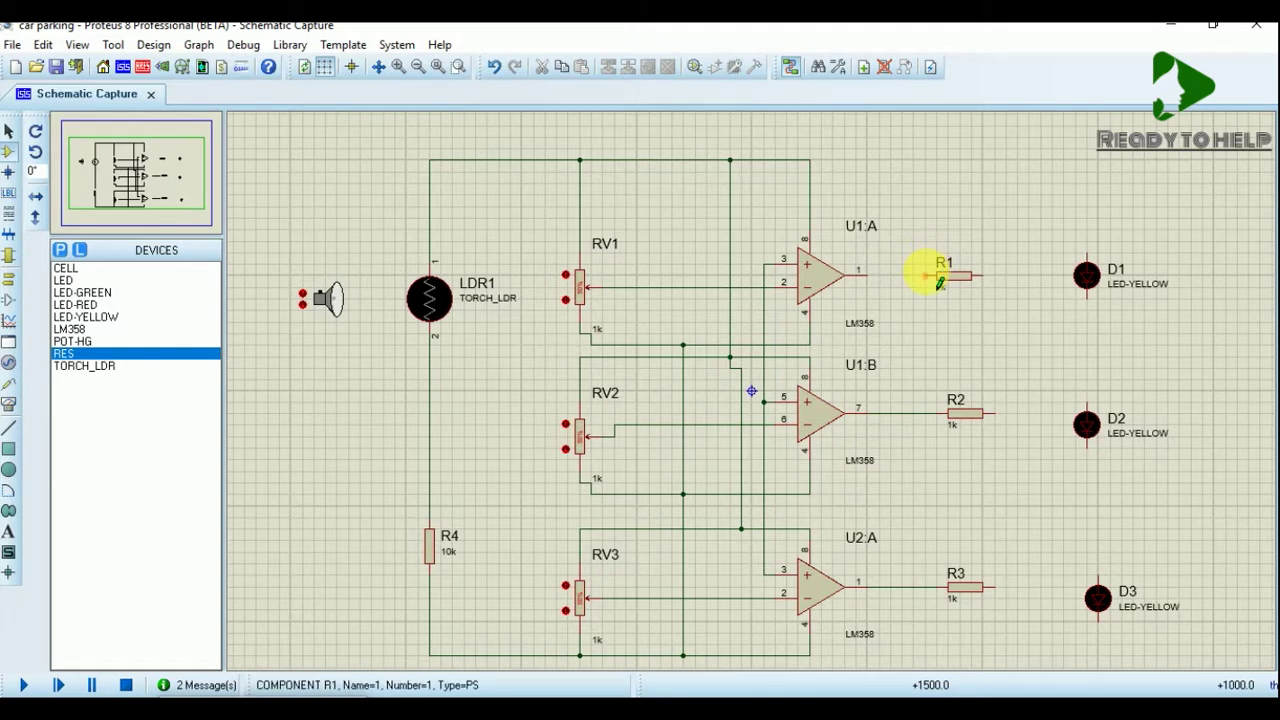
click(938, 287)
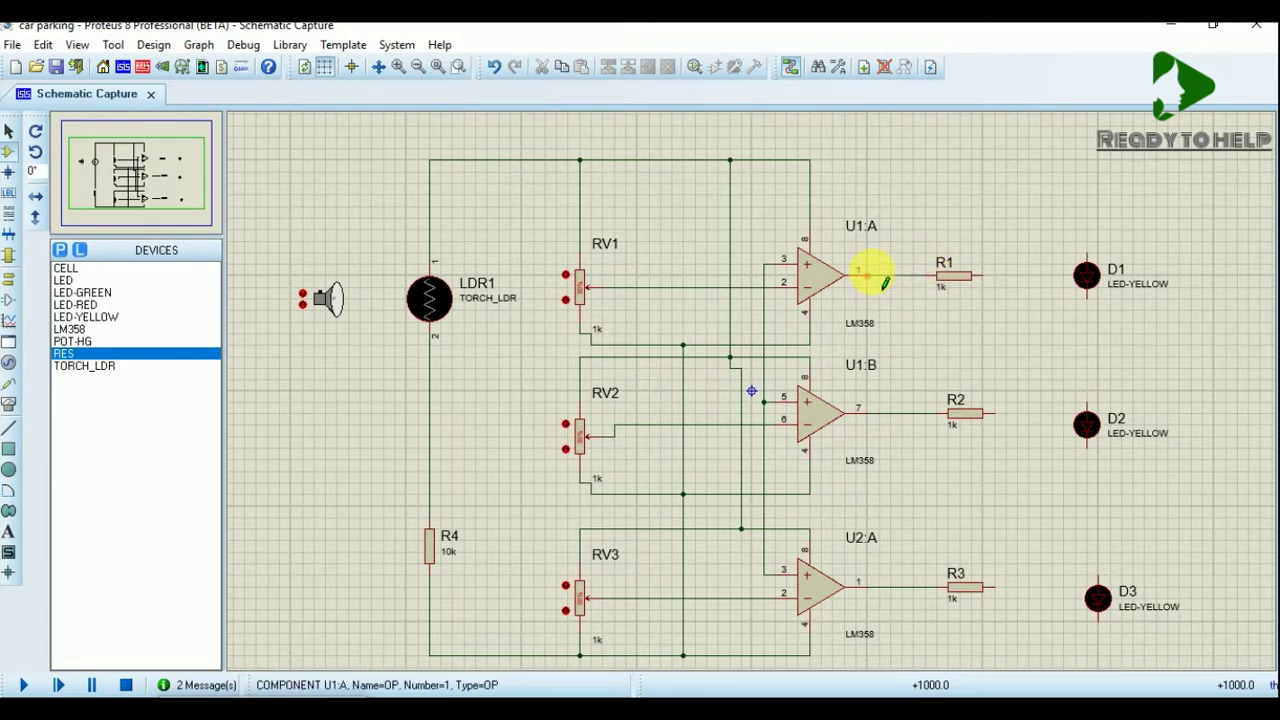
click(884, 283)
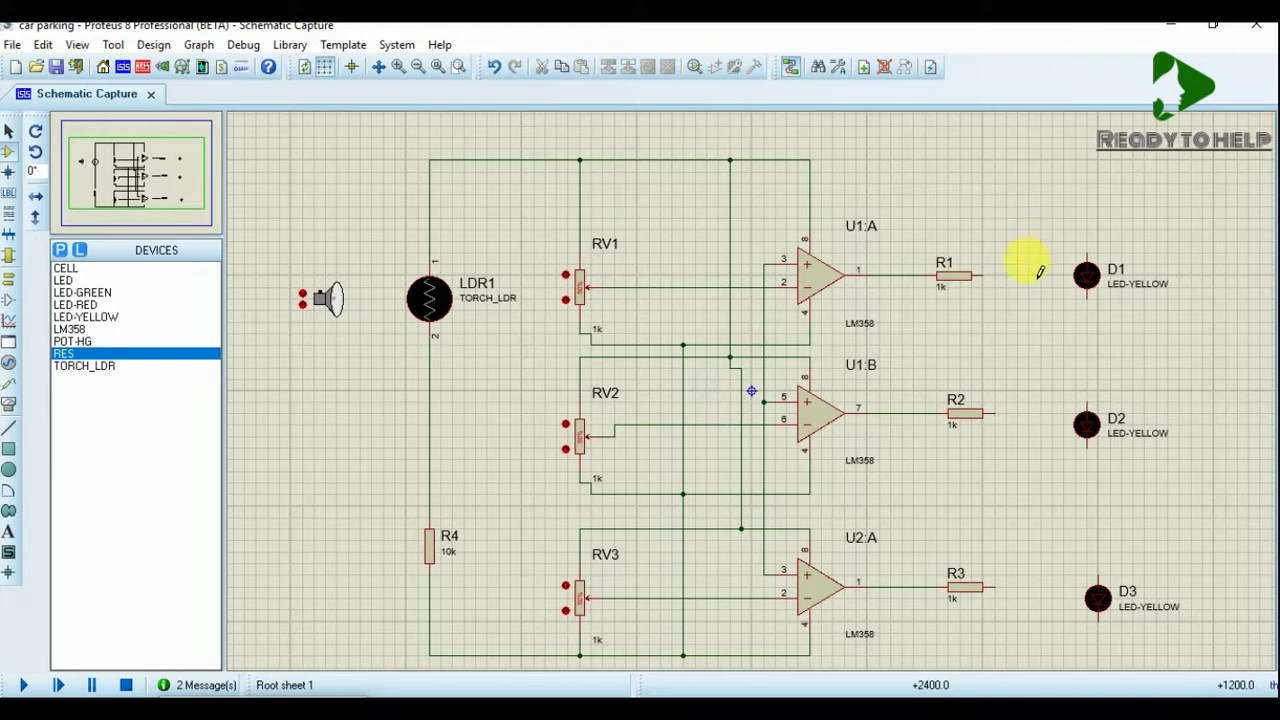
click(983, 276)
- Rotate LED D1 a quarter turn anticlockwise so it lies horizontally
click(1090, 288)
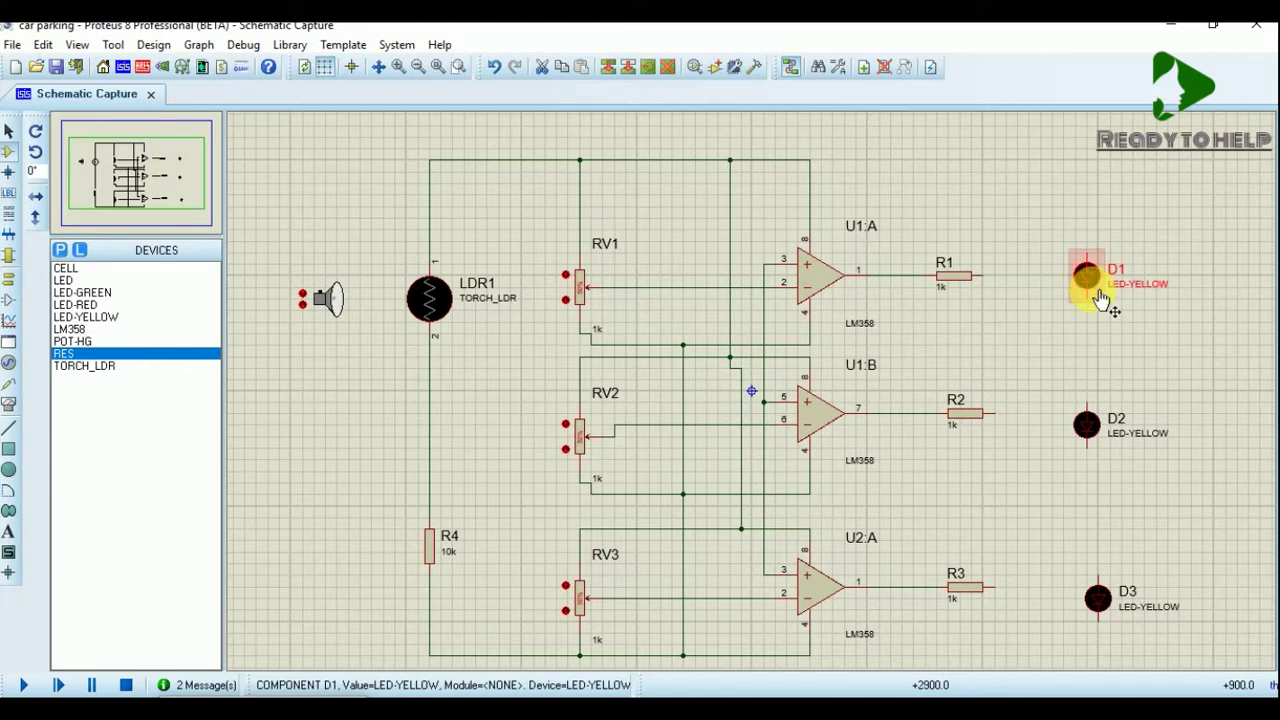
right_click(1088, 280)
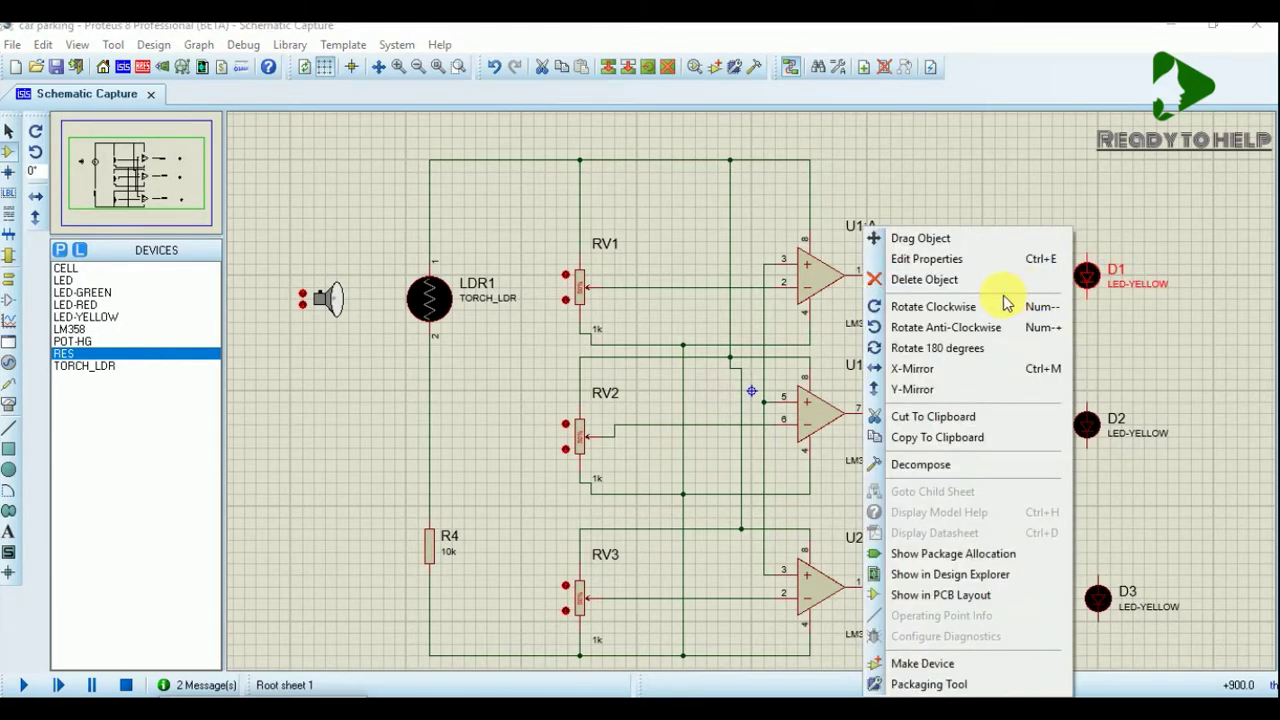
click(970, 310)
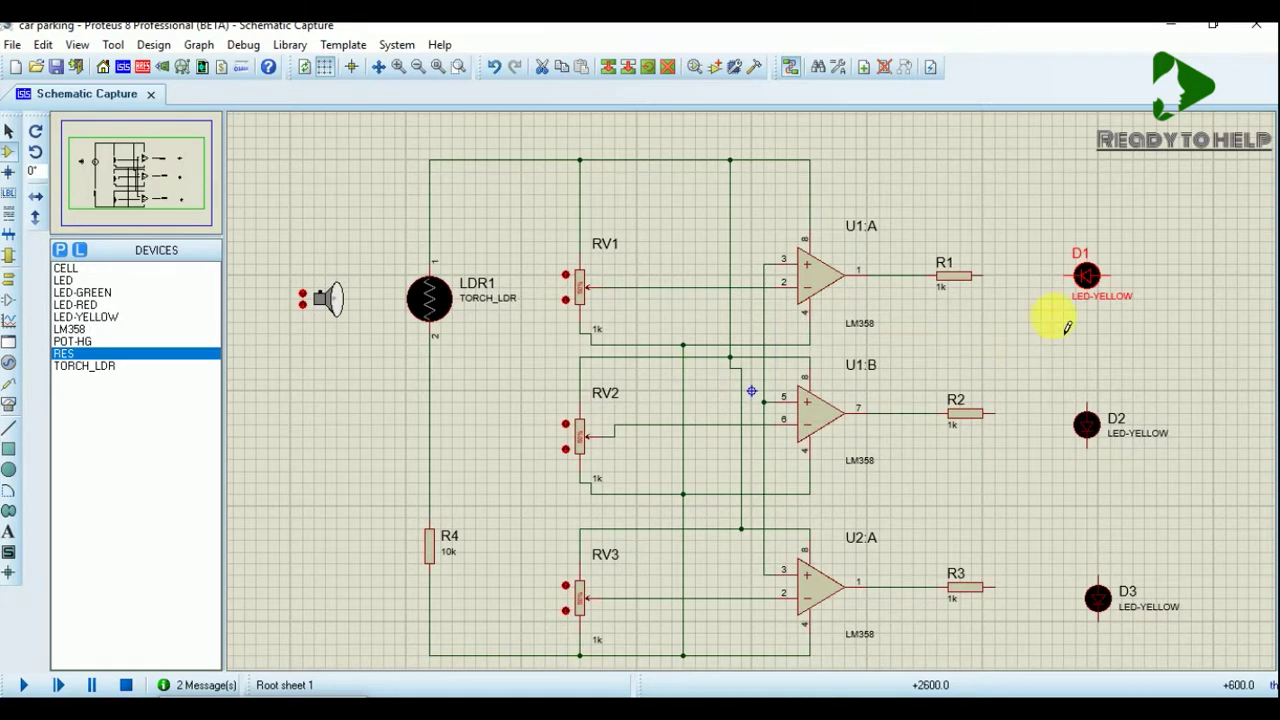
right_click(1086, 277)
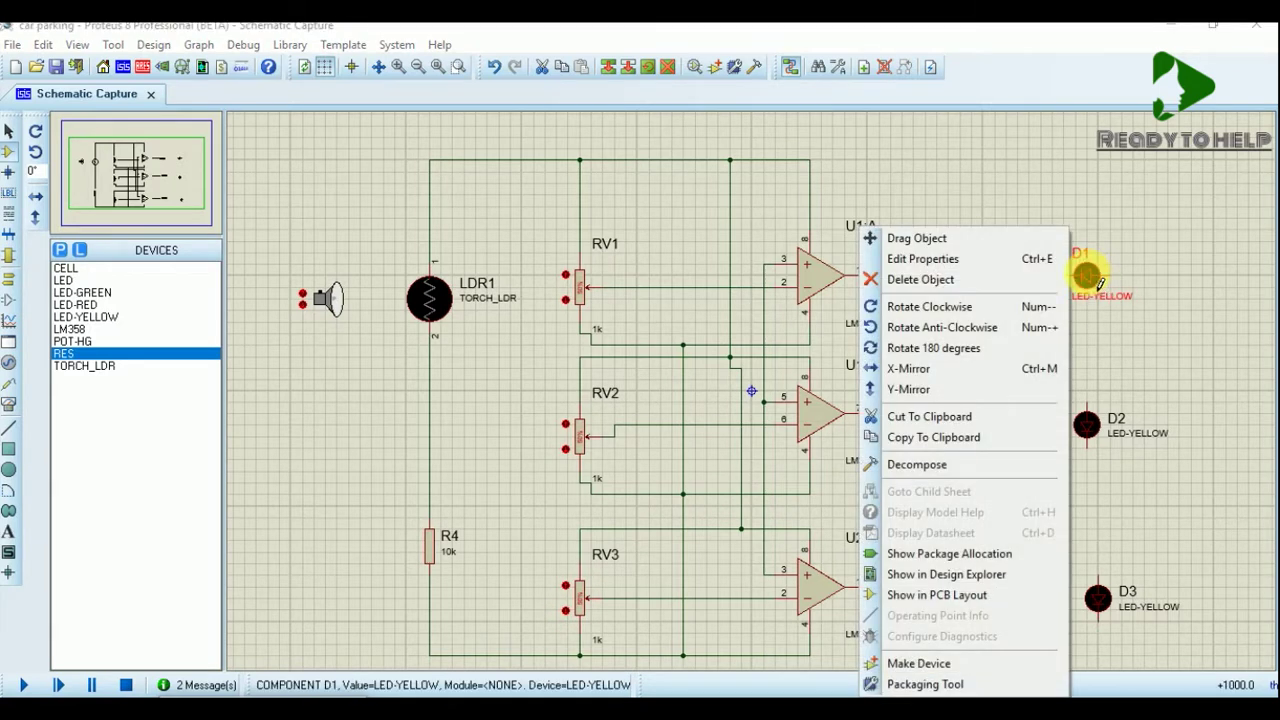
click(986, 328)
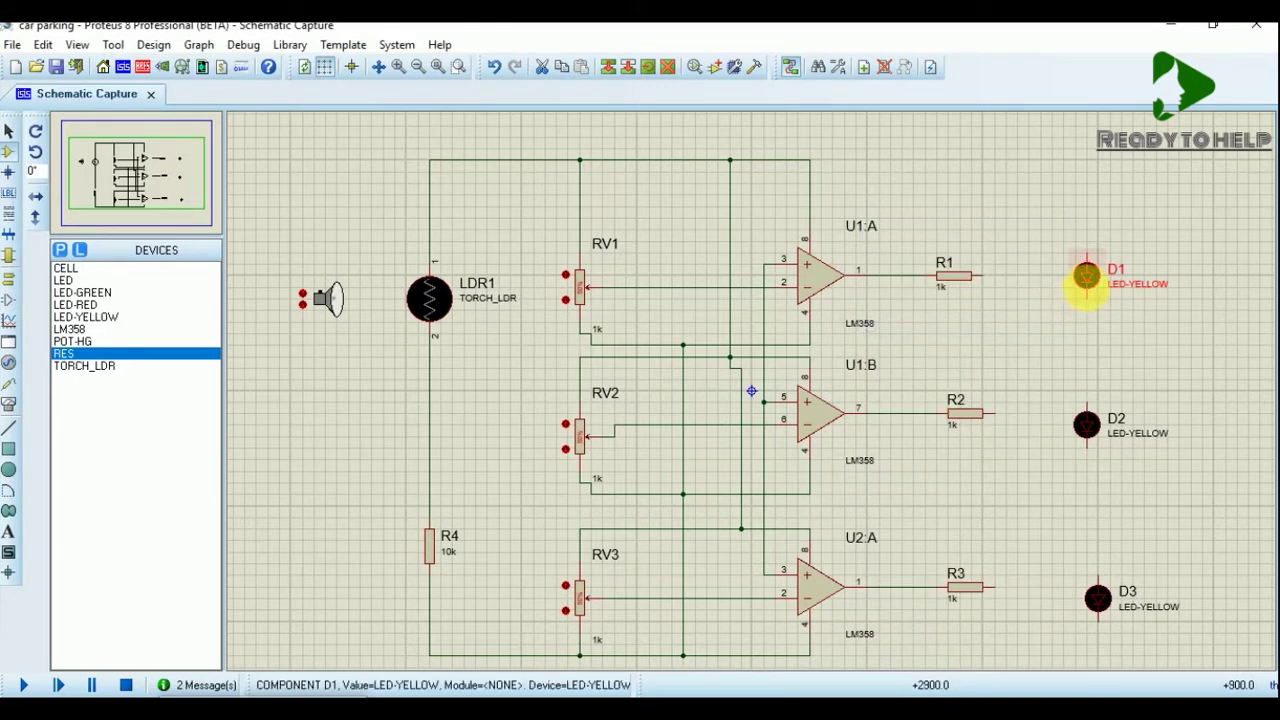
right_click(1090, 280)
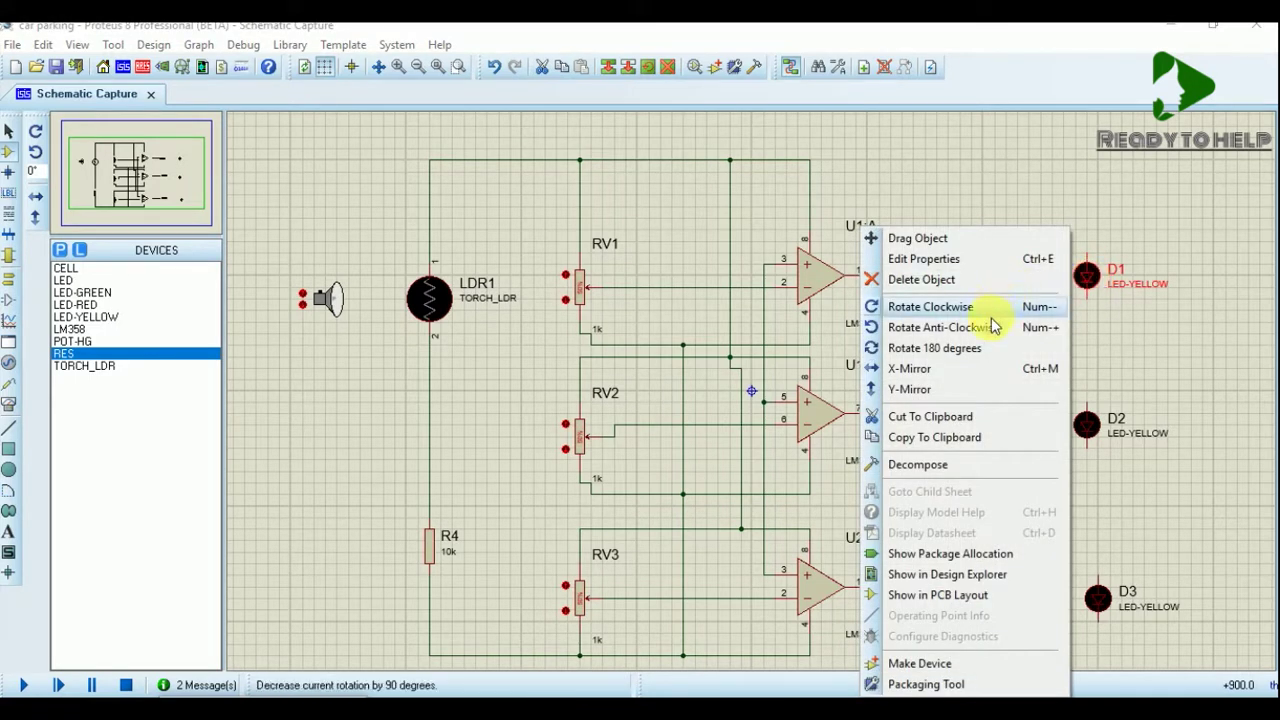
click(986, 327)
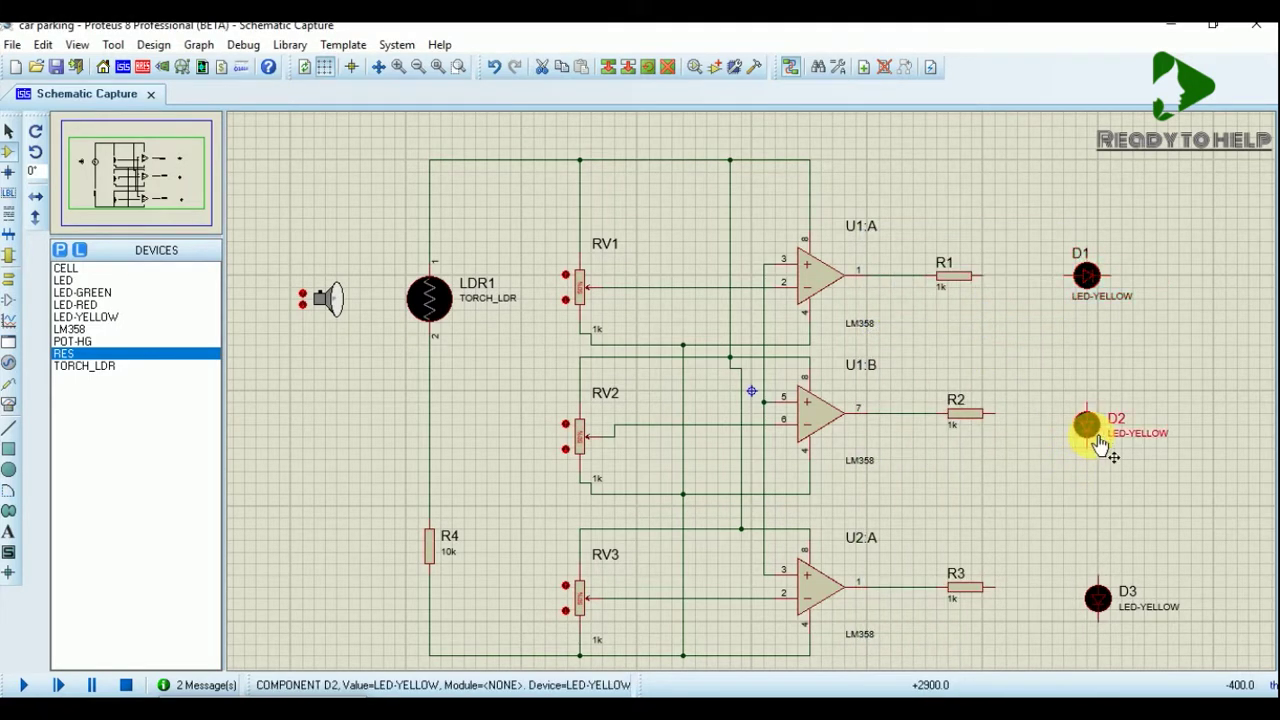
- Rotate LEDs D2 and D3 a quarter turn anticlockwise as well
right_click(1098, 443)
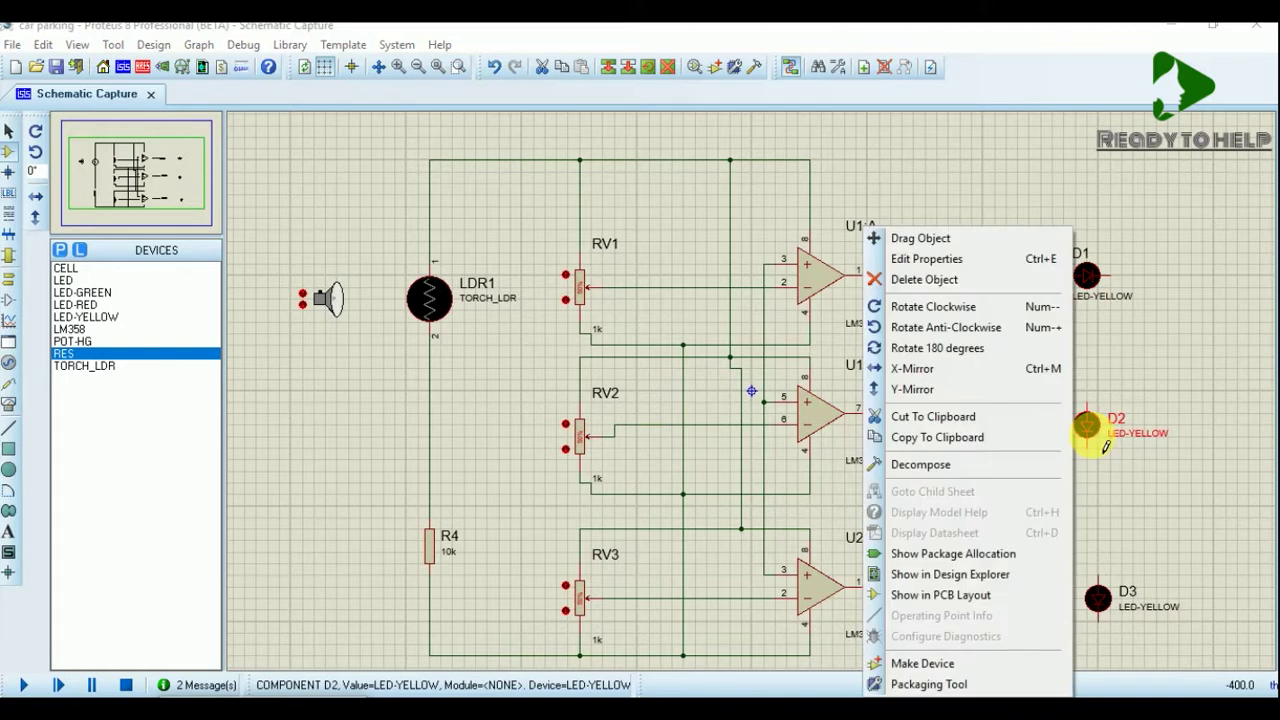
click(998, 330)
right_click(1107, 612)
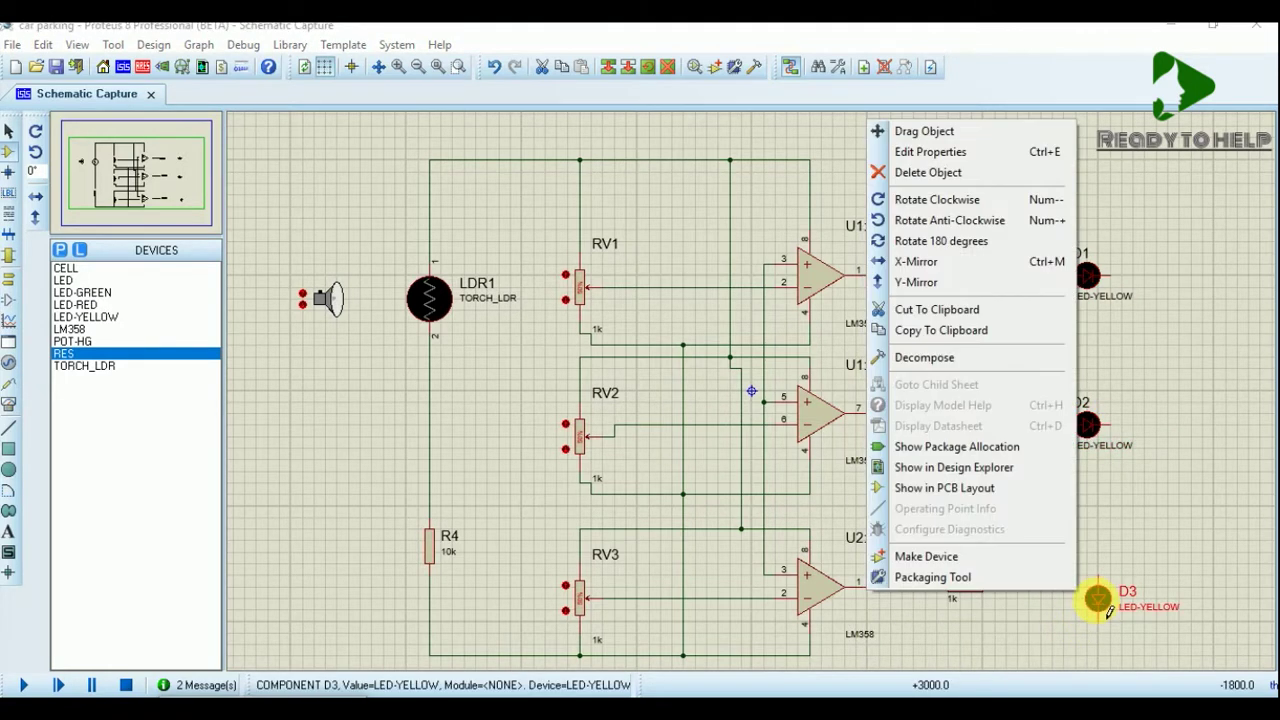
click(988, 222)
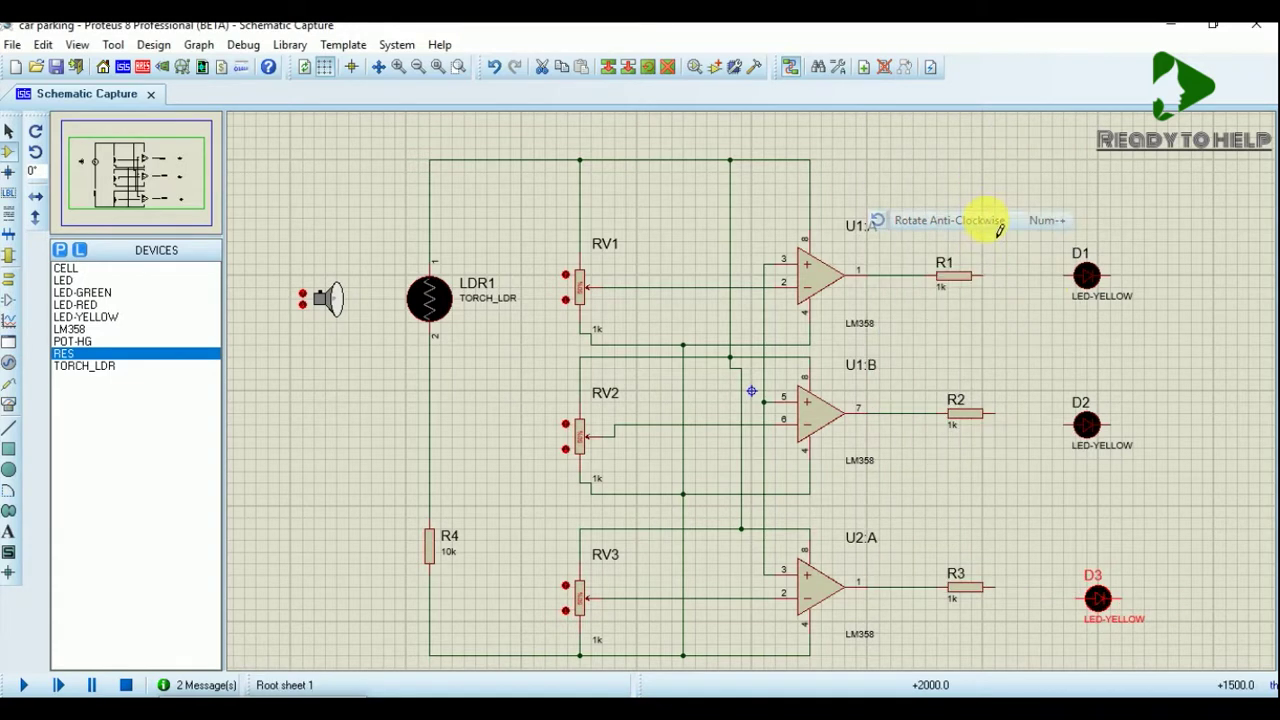
- Connect R1 to D1, R2 to D2, and R3's right pin to D3
click(1062, 277)
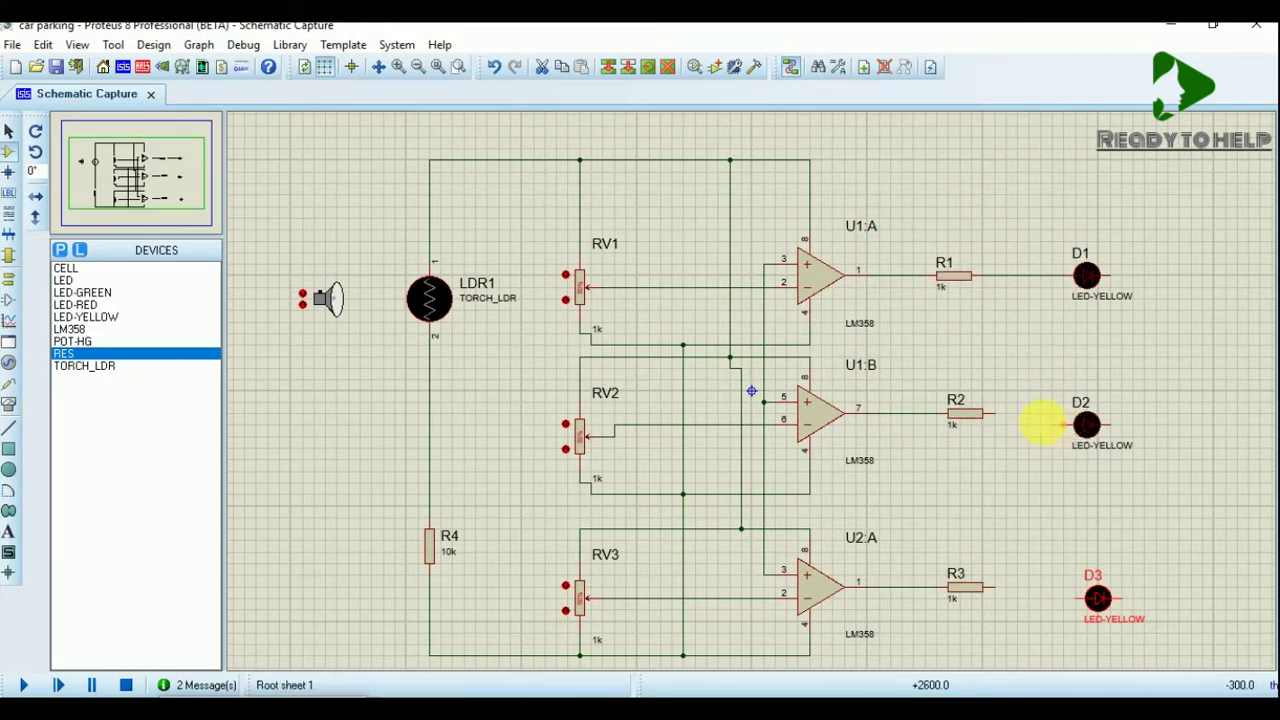
click(1000, 412)
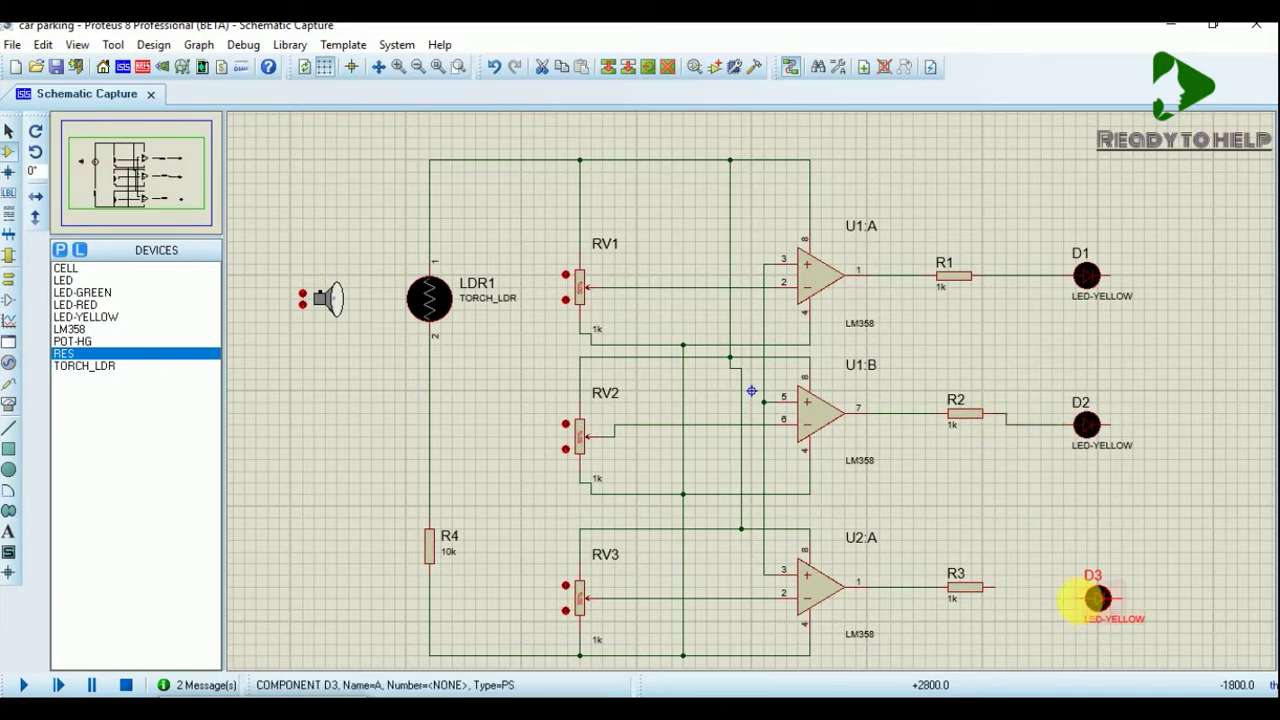
click(994, 587)
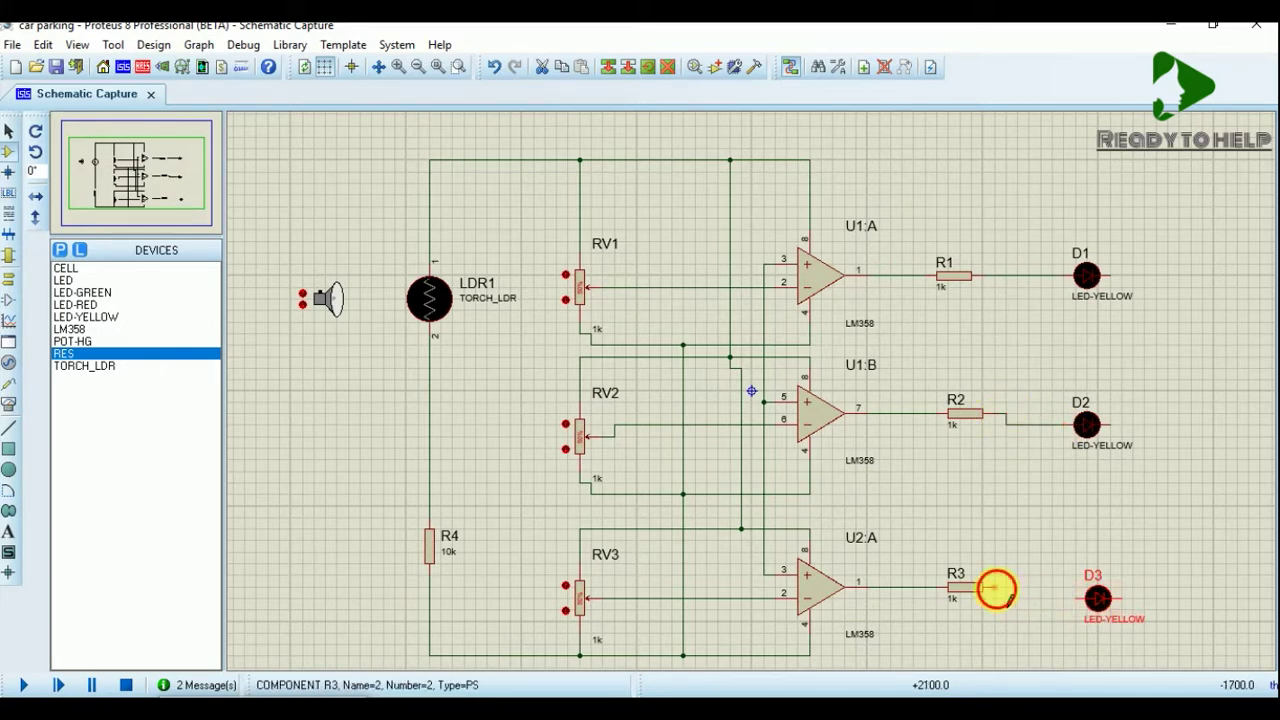
click(1080, 600)
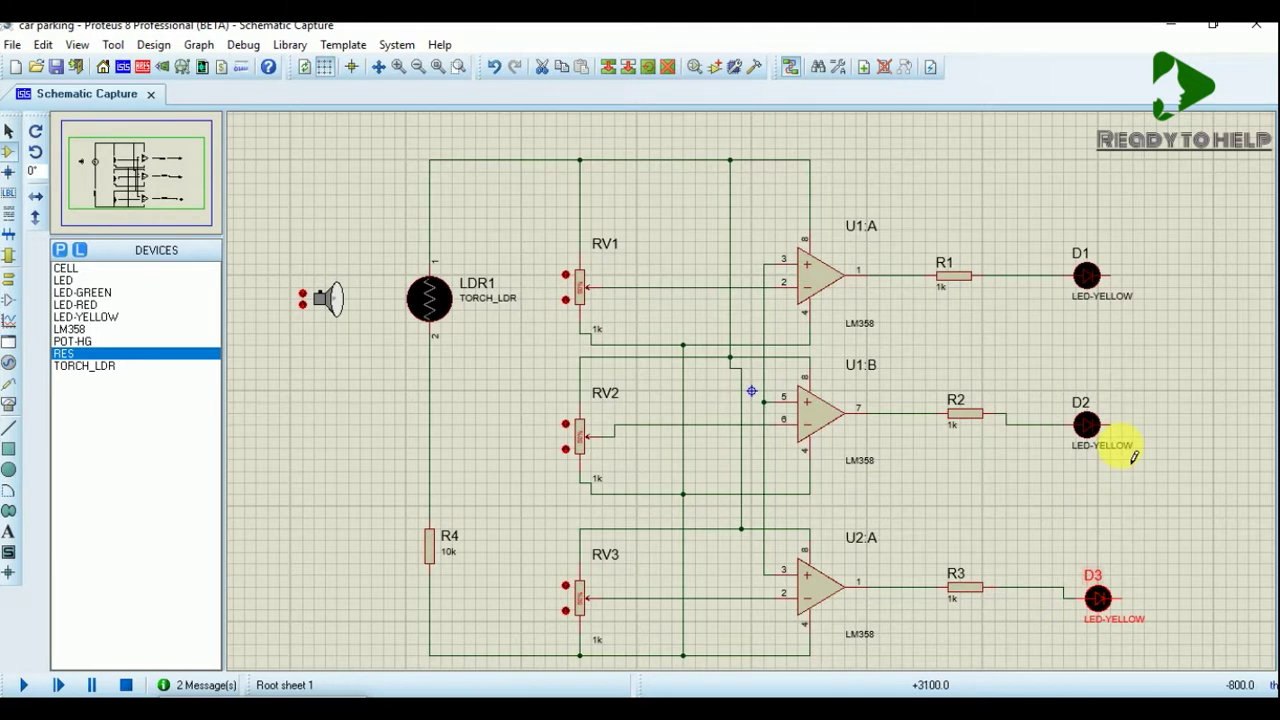
- Join the right pins of D1, D2 and D3 with one common wire
click(1110, 275)
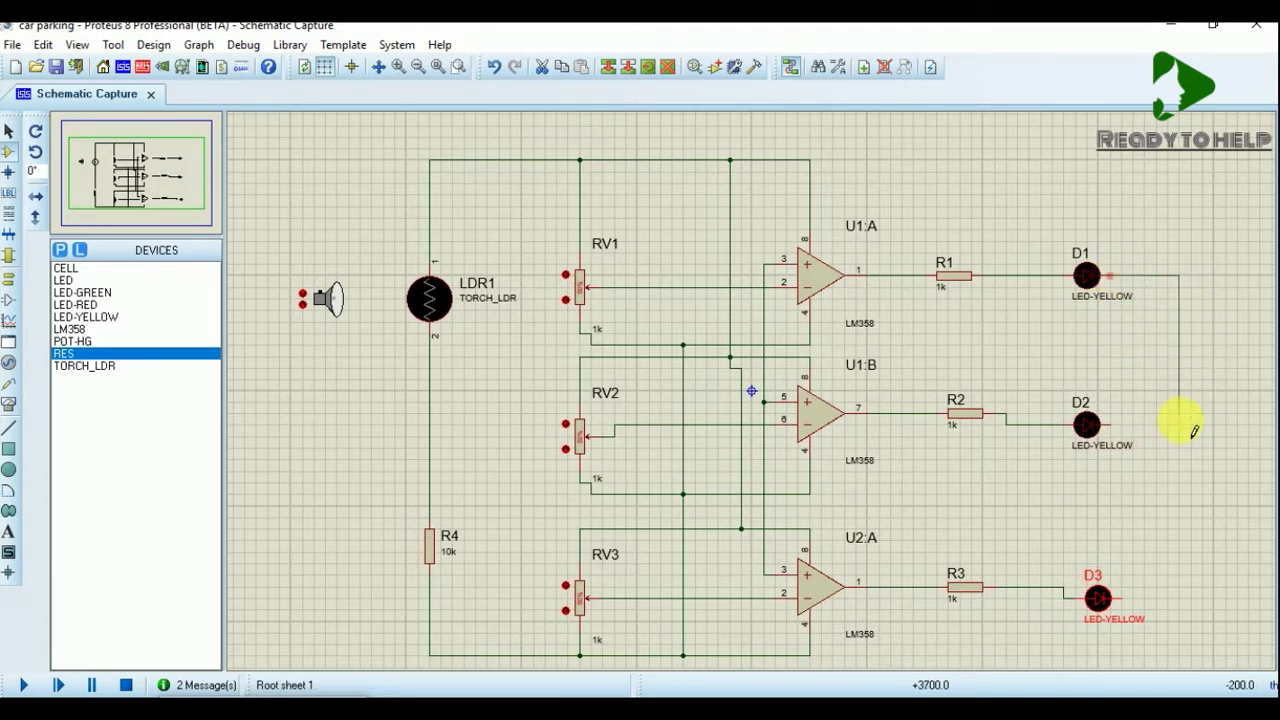
click(1128, 430)
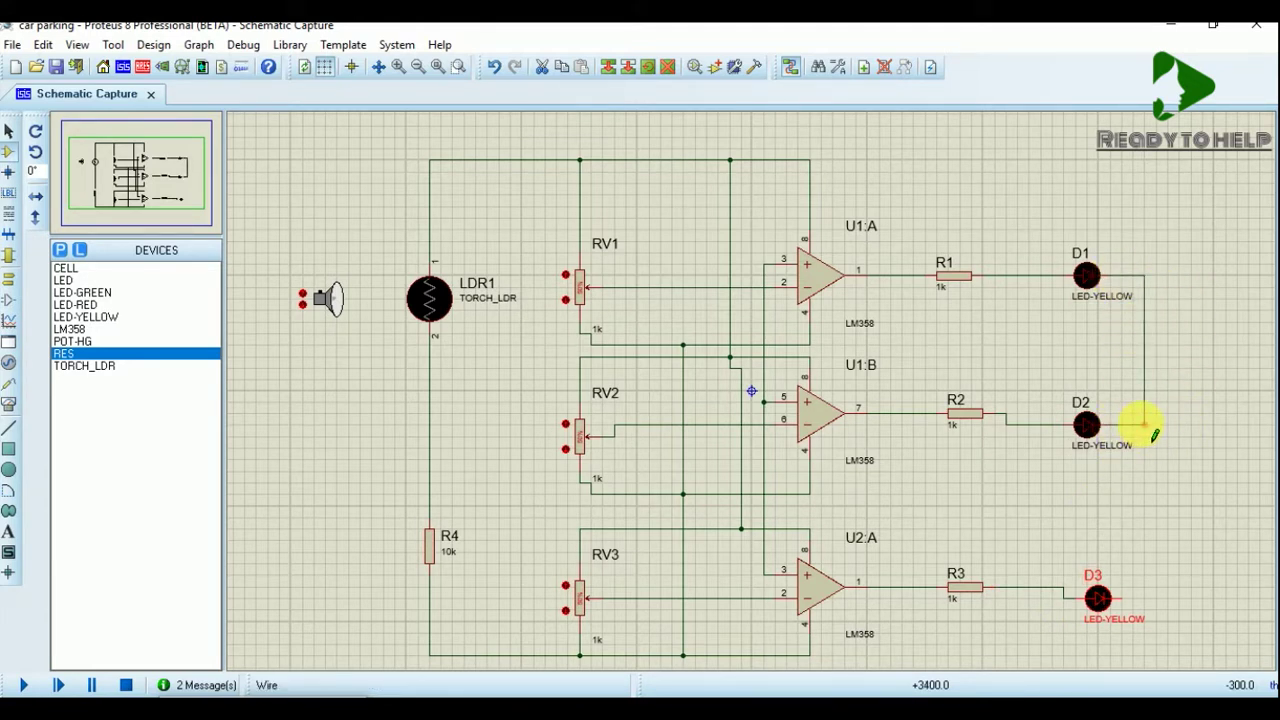
click(1139, 605)
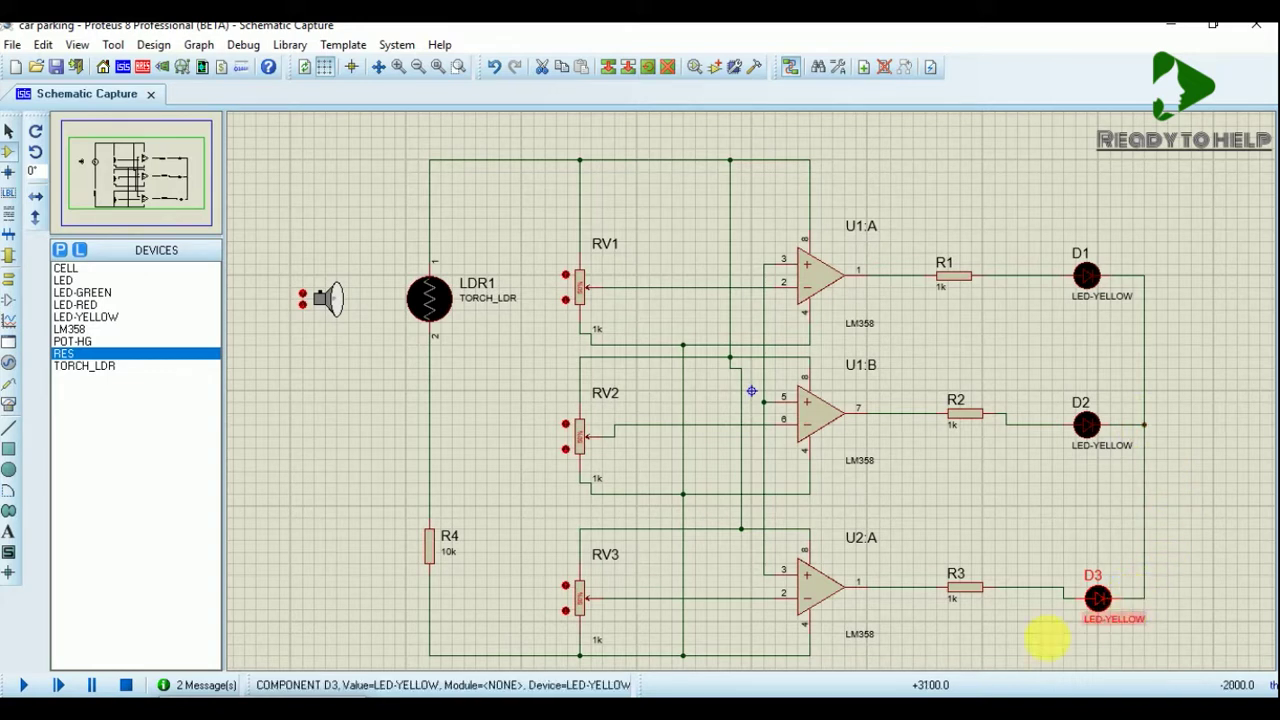
- Wire the bottom rail up to D3 and link the LDR1–R4 node to the op-amp junction
click(812, 655)
click(1145, 598)
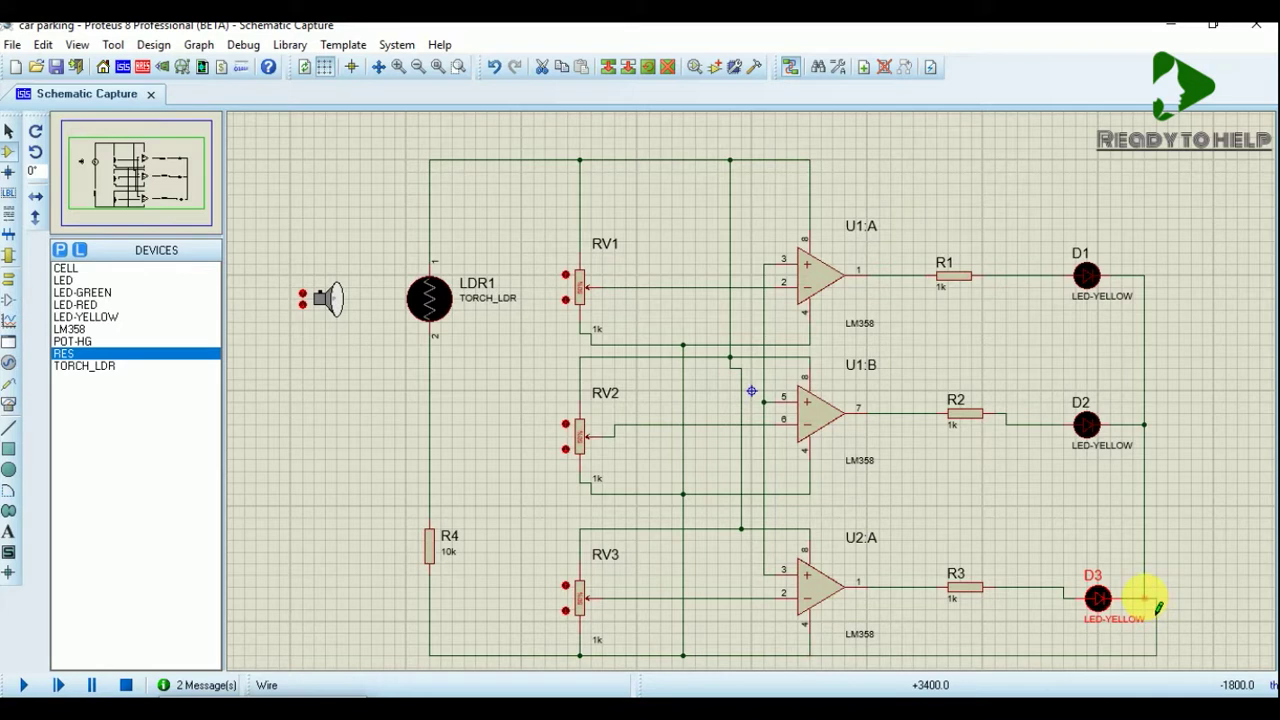
click(430, 471)
click(741, 517)
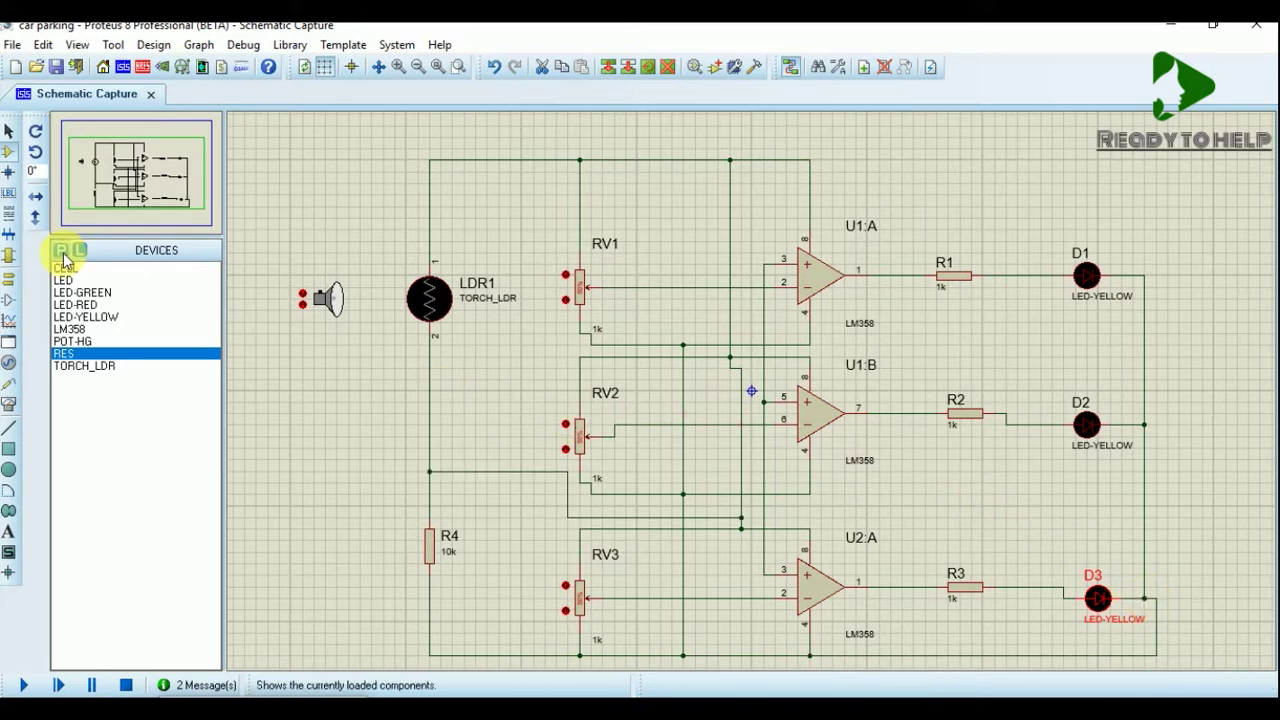
- Search the parts library for 'Battery' and add the single-cell CELL part
click(61, 252)
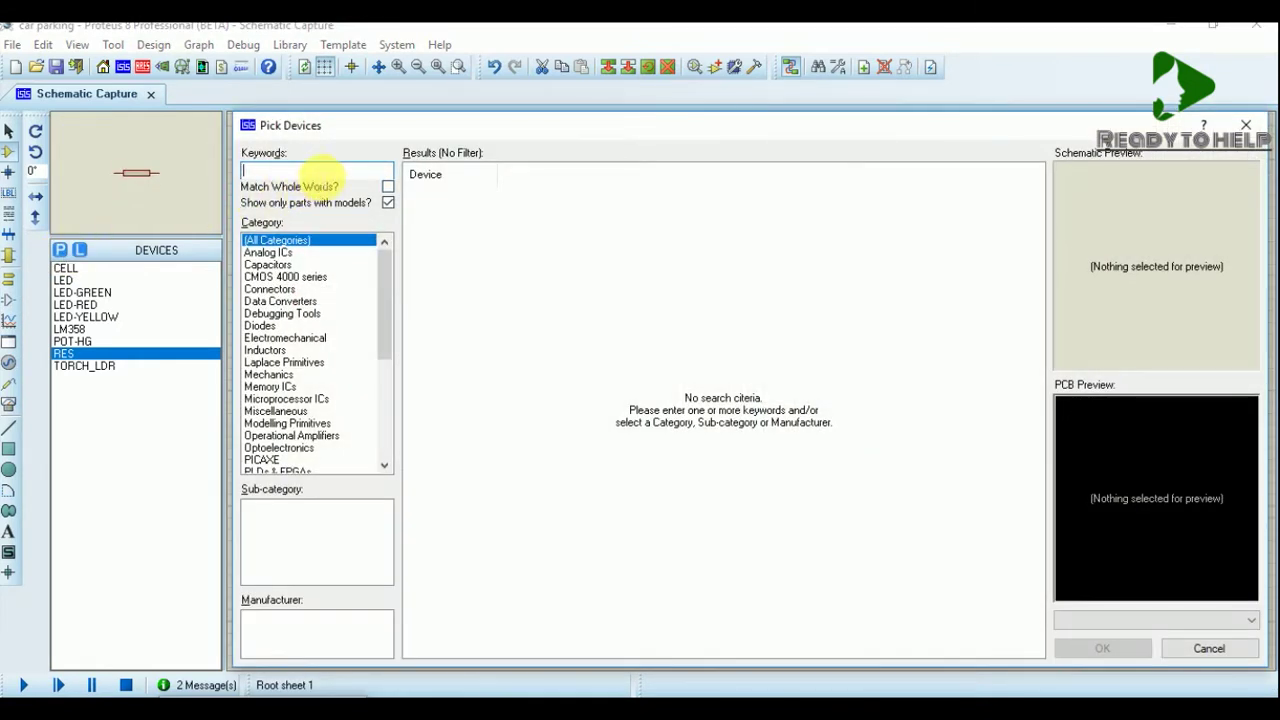
text(B)
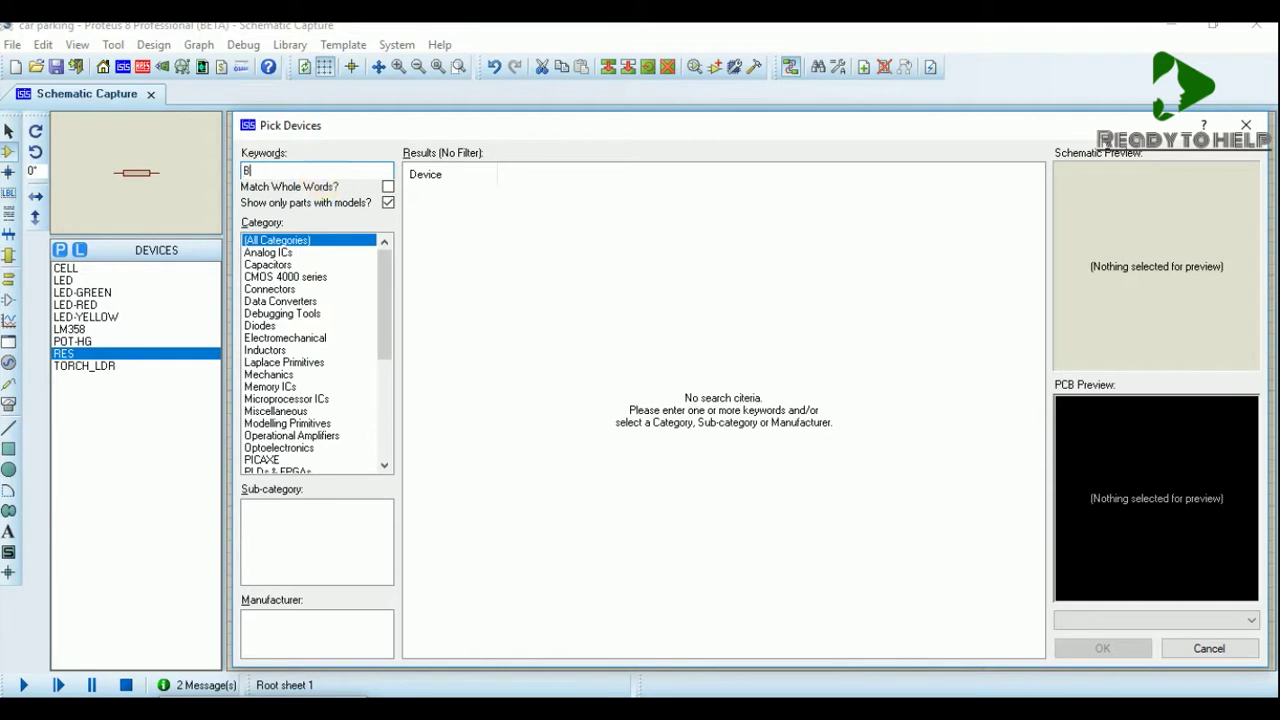
text(atter)
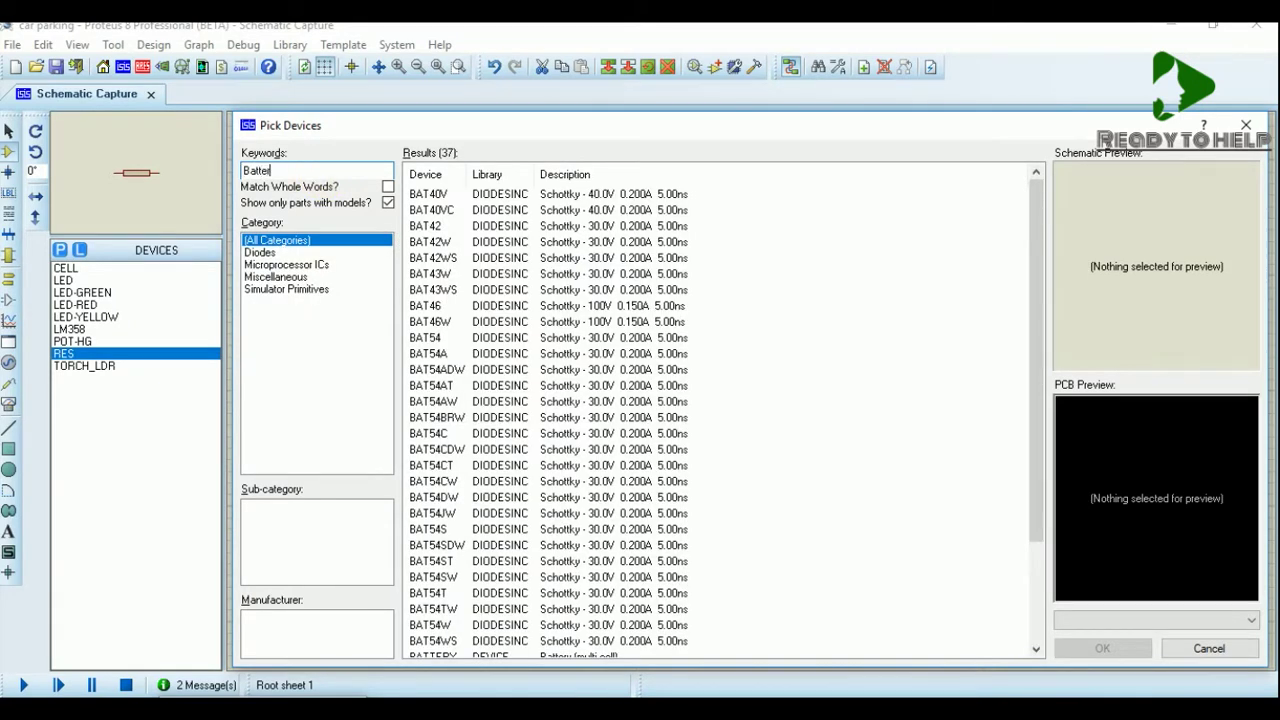
text(y)
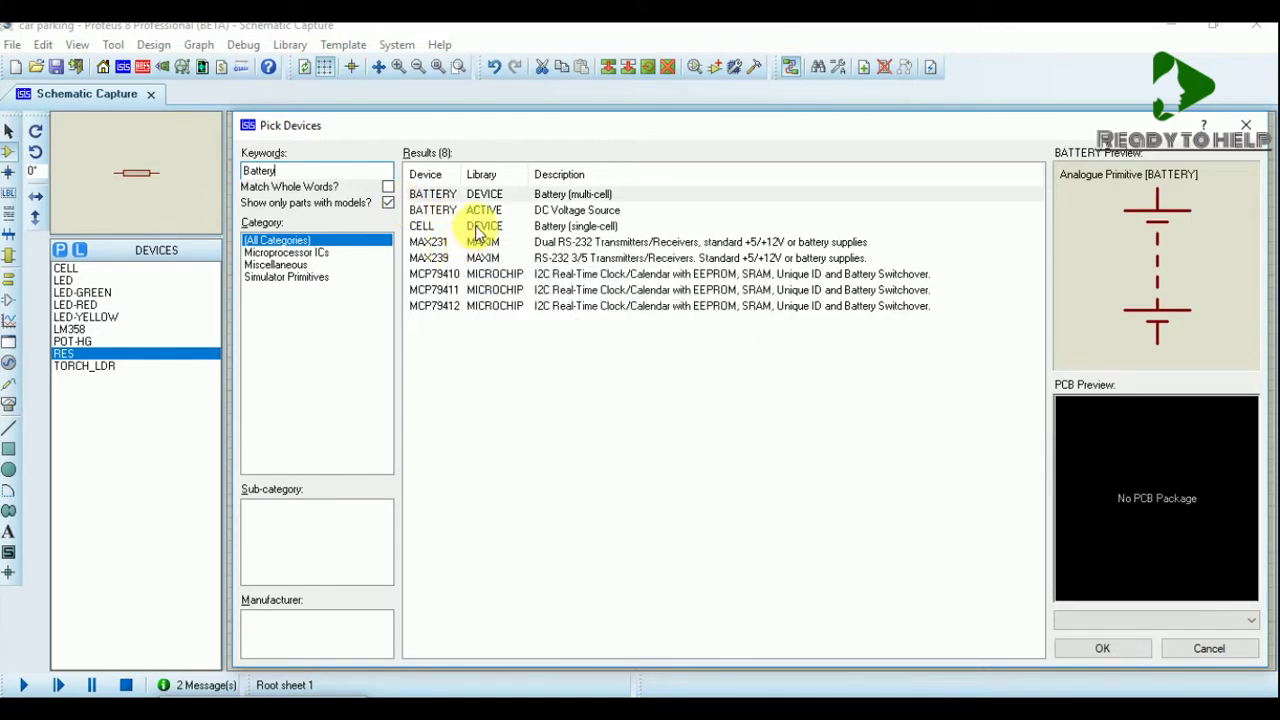
click(480, 227)
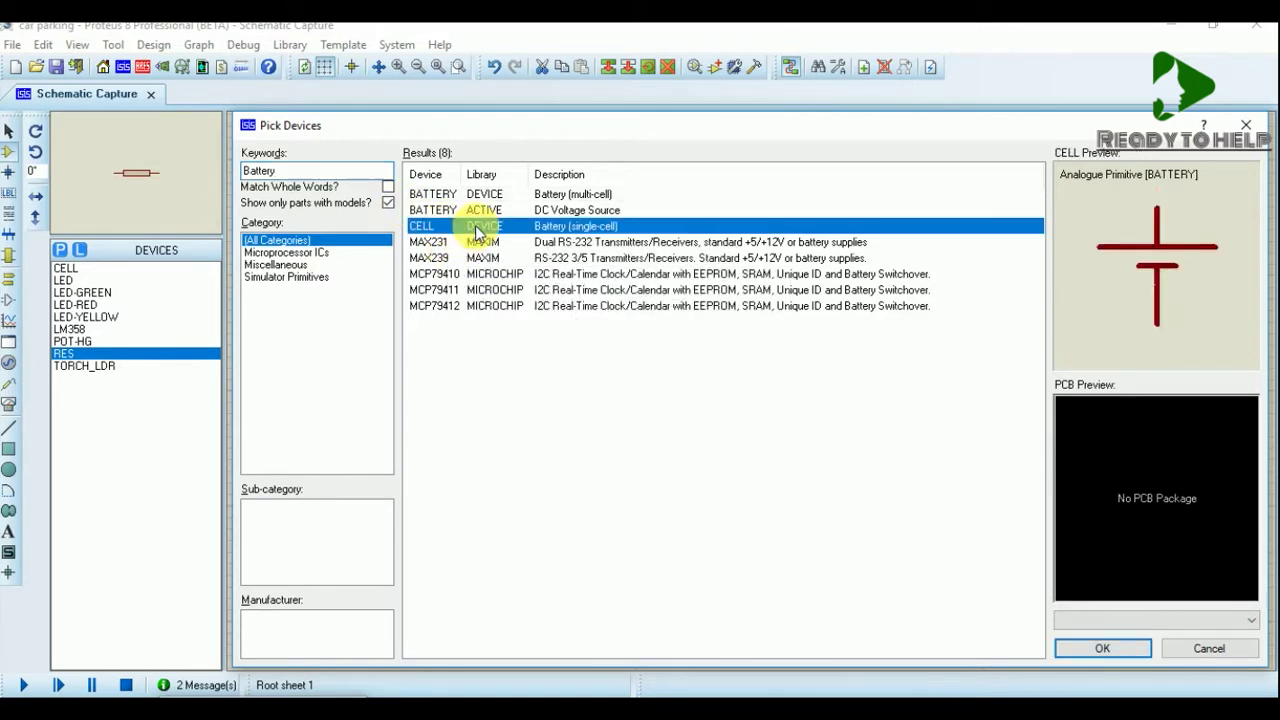
click(1102, 649)
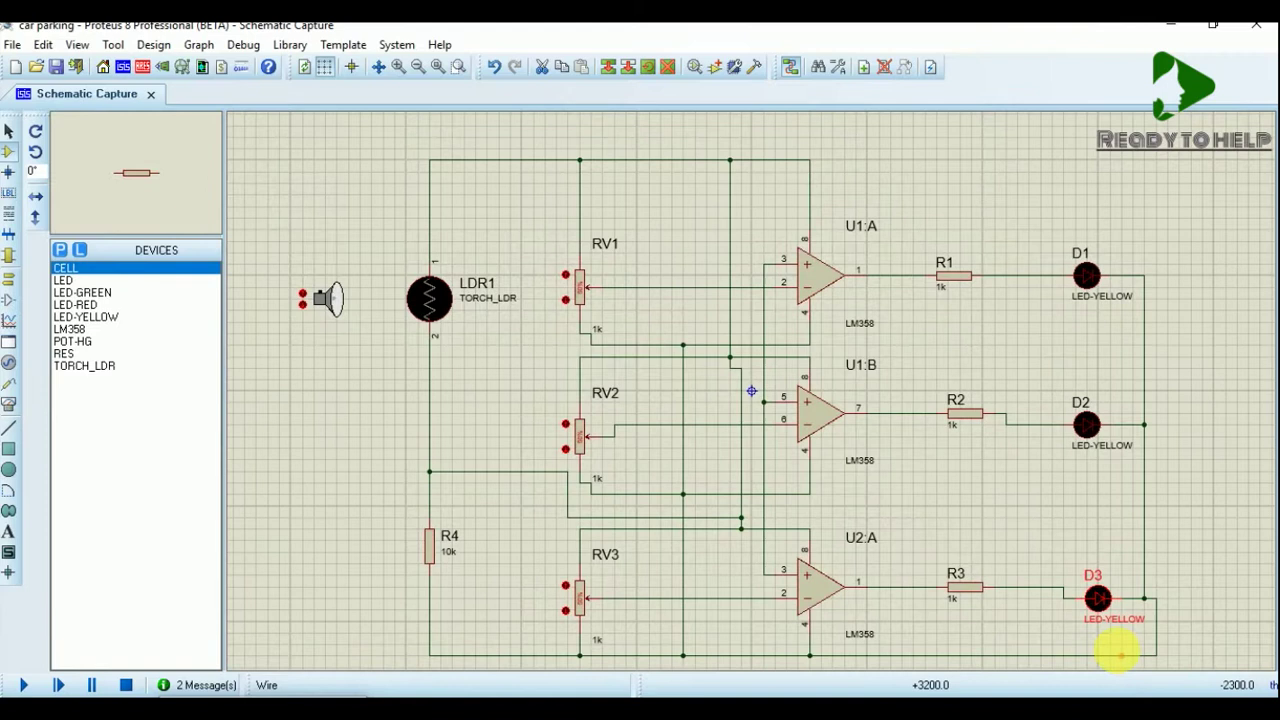
- Place BAT1 left of the torch, wiring its + pin to the top rail and - pin to the bottom rail
click(283, 390)
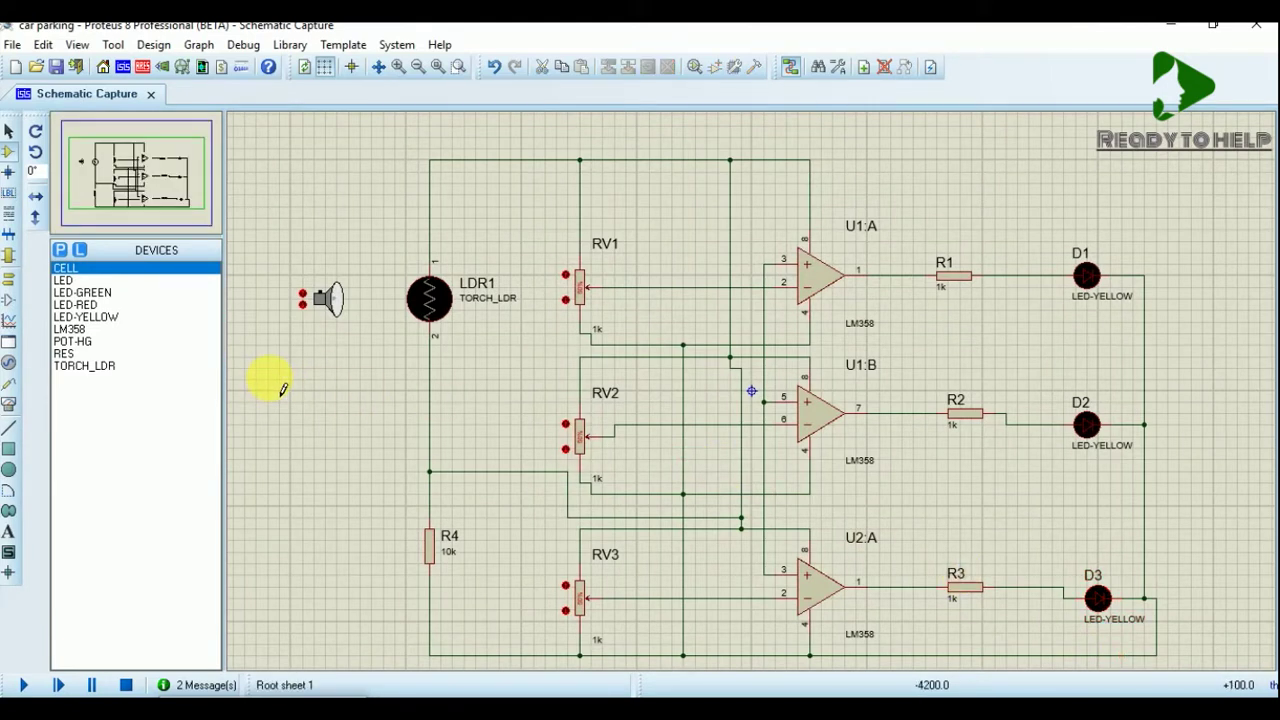
click(283, 390)
click(267, 368)
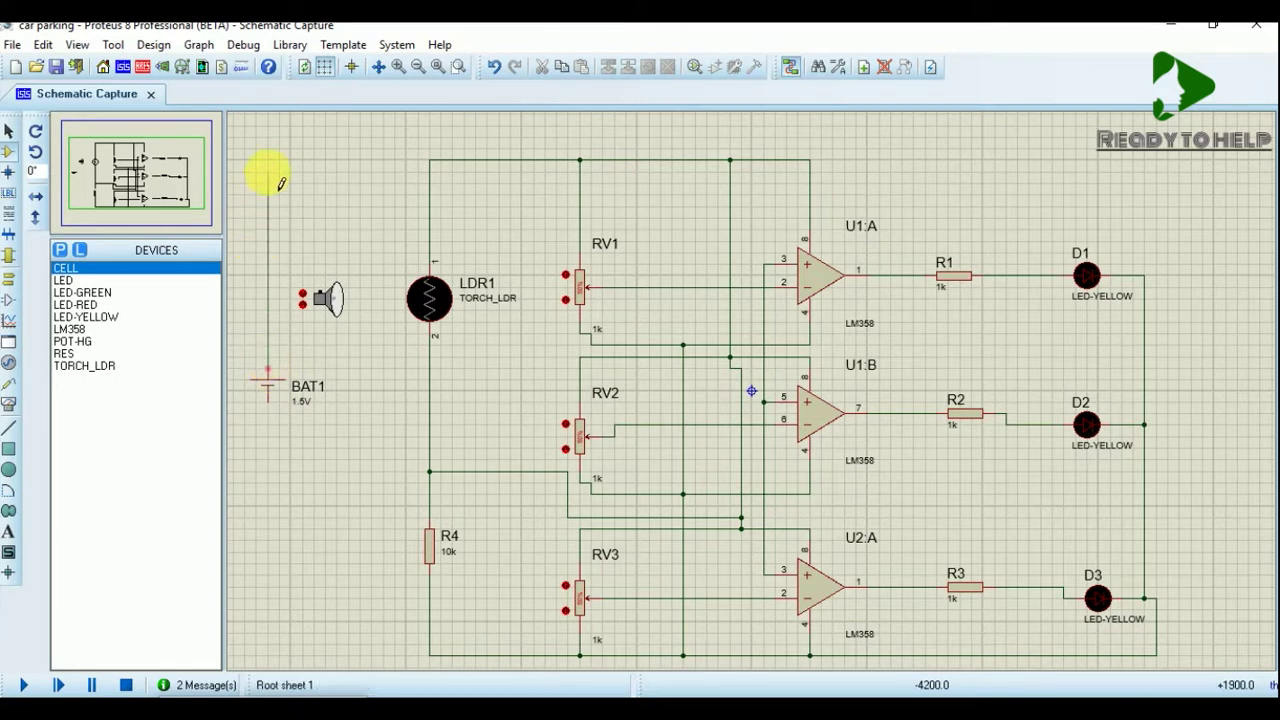
click(430, 160)
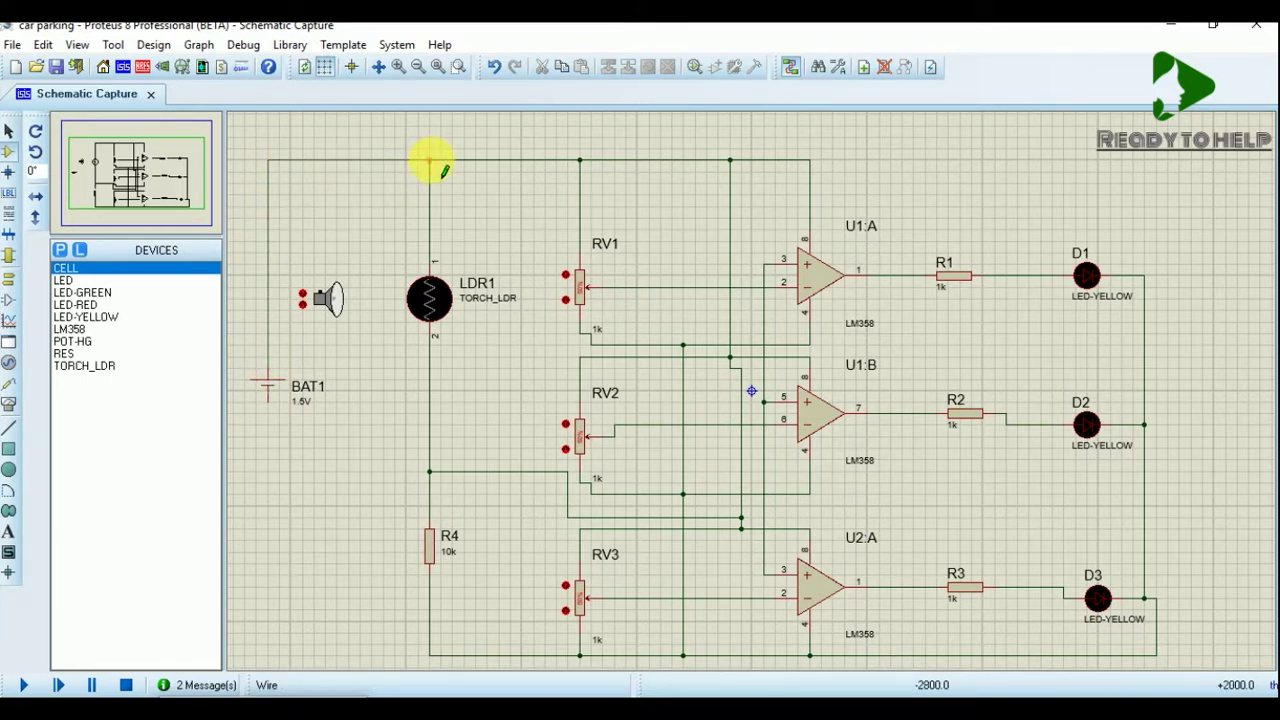
click(268, 403)
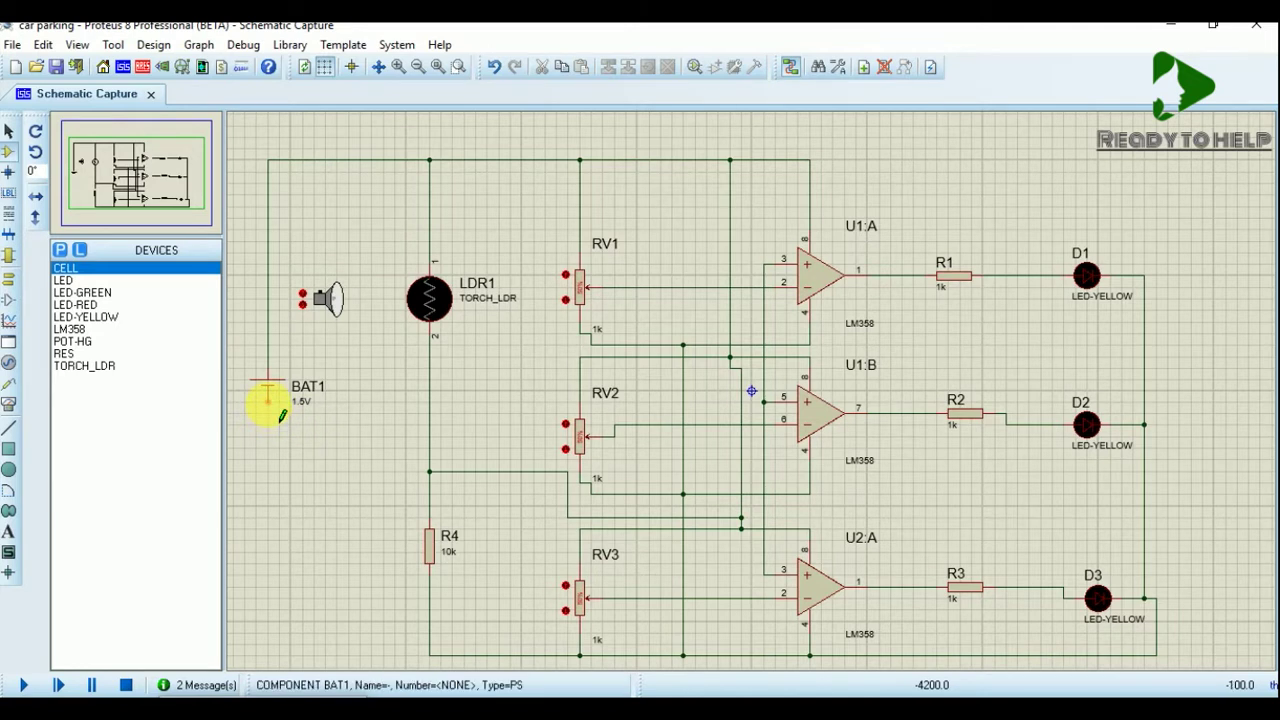
click(429, 653)
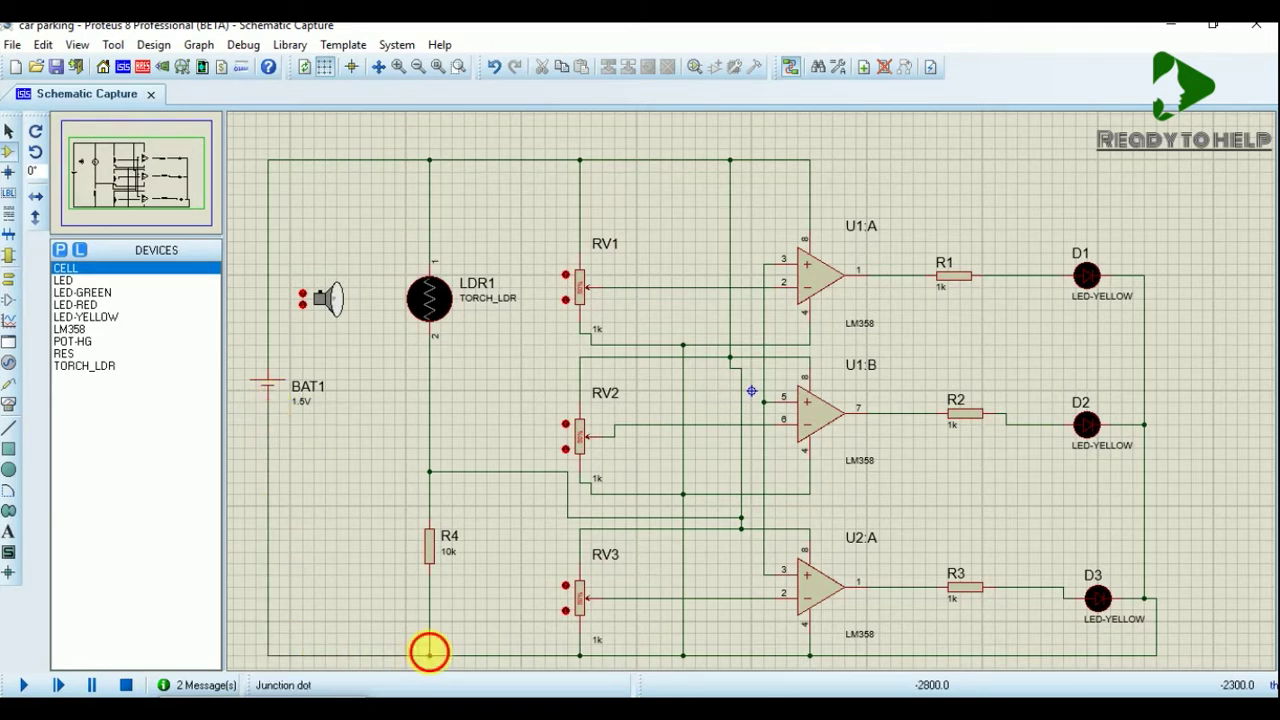
- Change battery BAT1's value from 1.5V to 9v
double_click(297, 405)
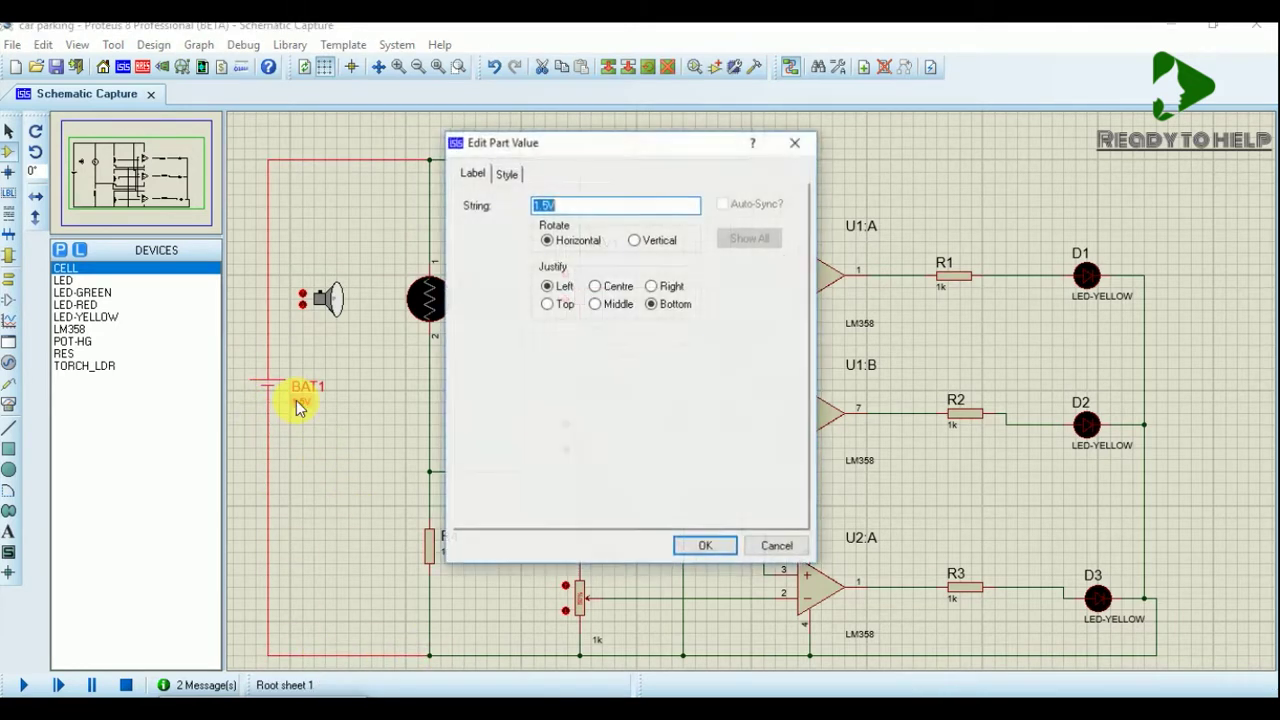
text(9V)
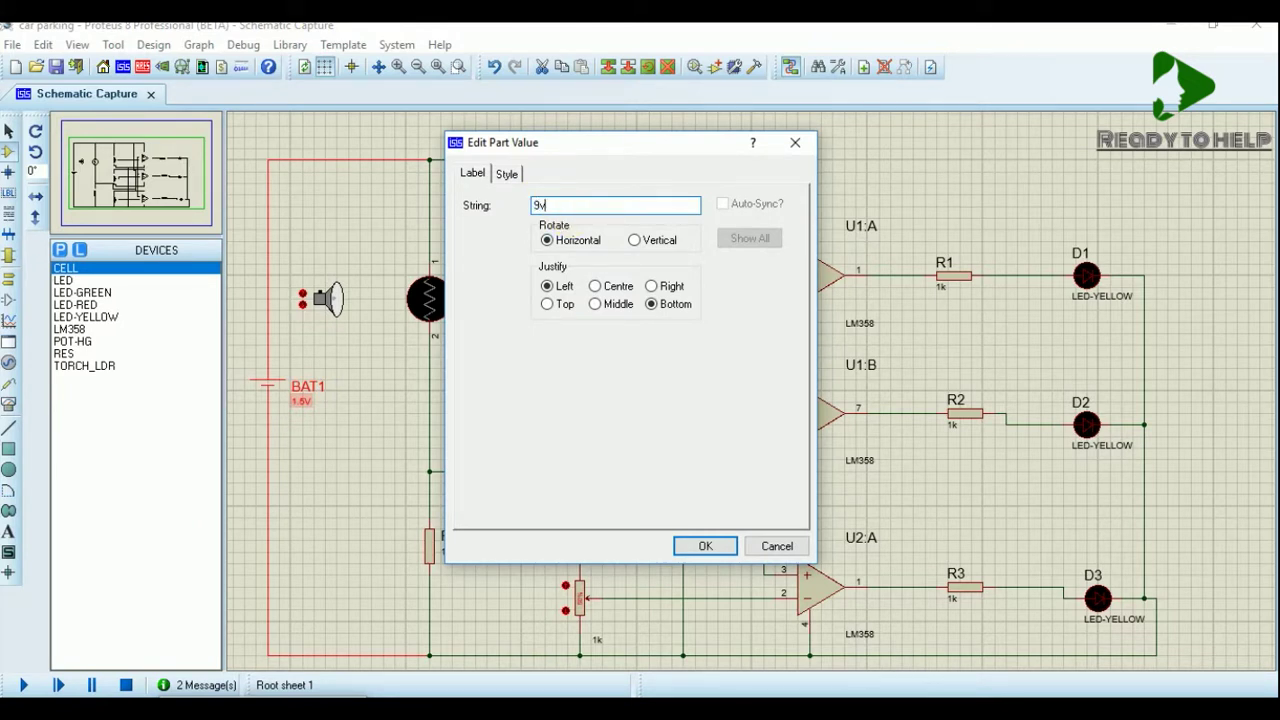
key(Return)
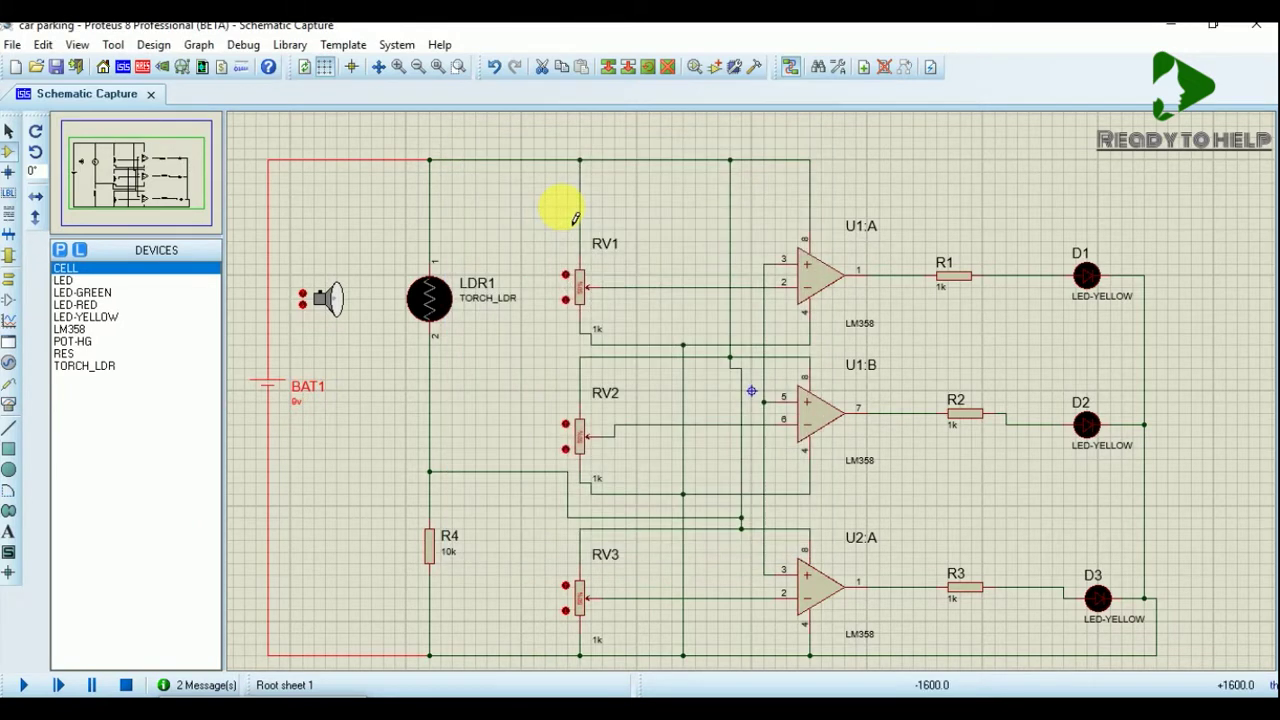
- Change potentiometers RV1, RV2 and RV3 from 1k to 10k each
double_click(605, 332)
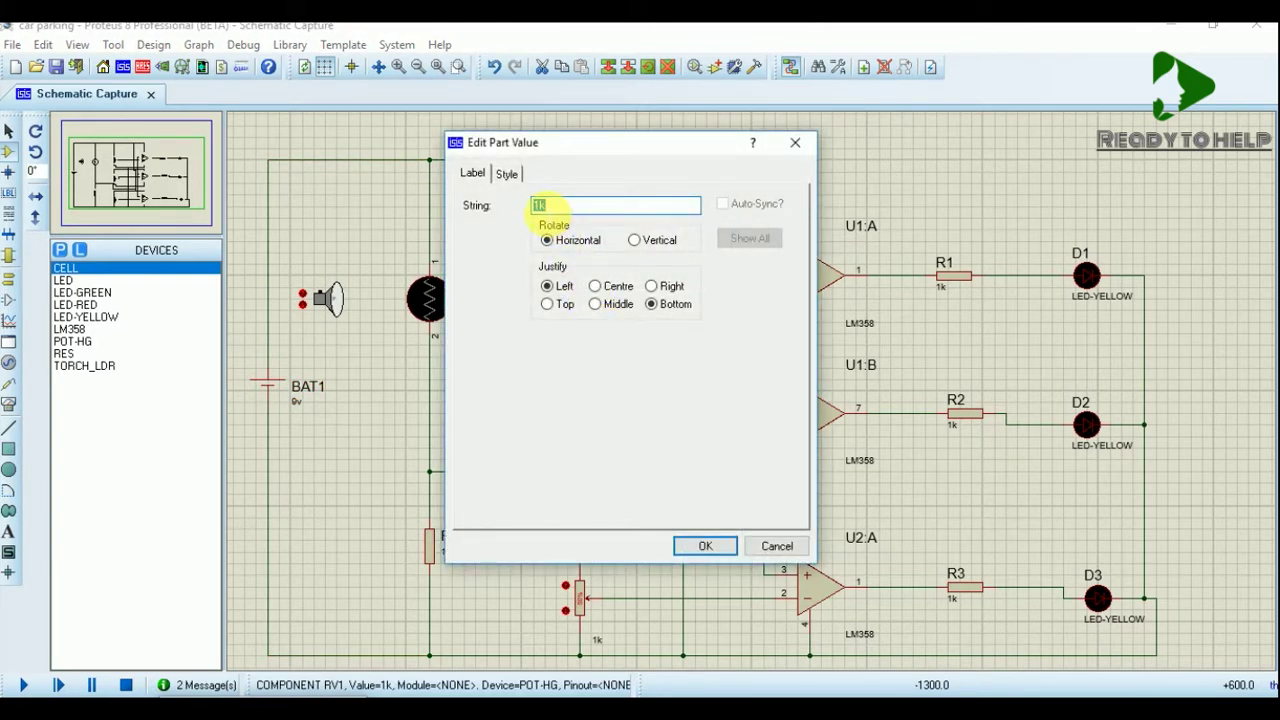
click(539, 205)
text(0)
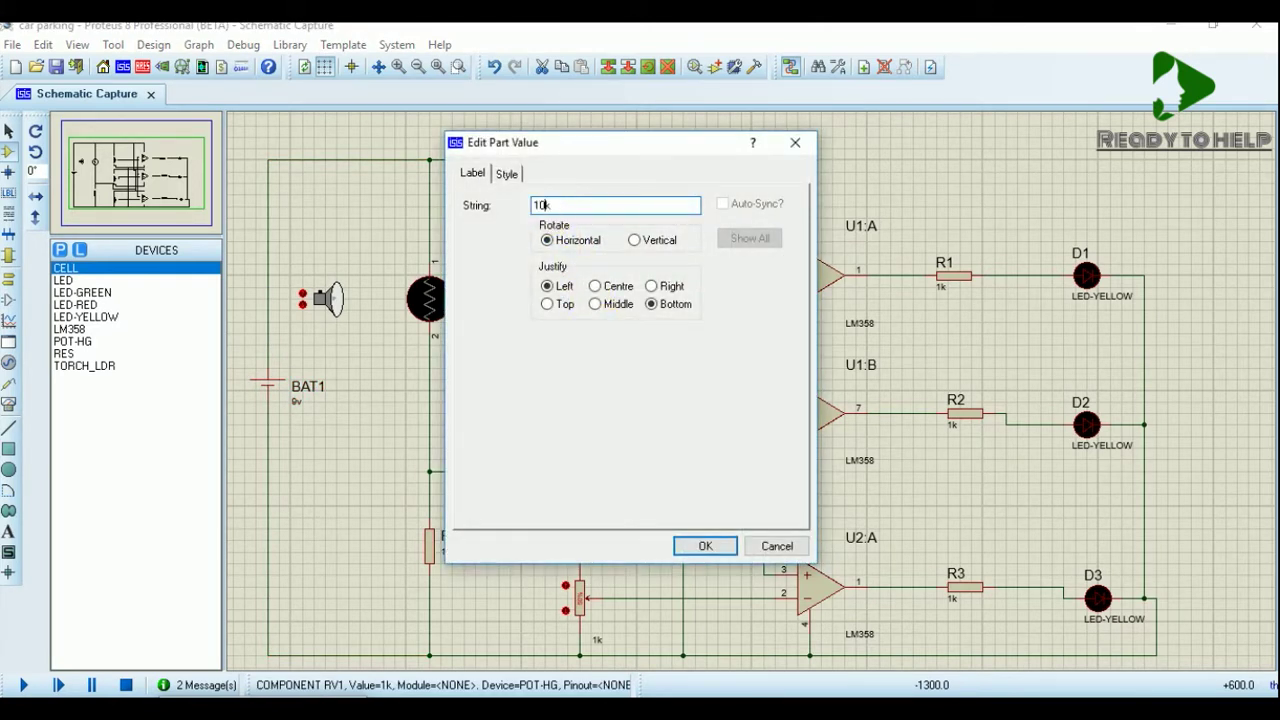
click(710, 549)
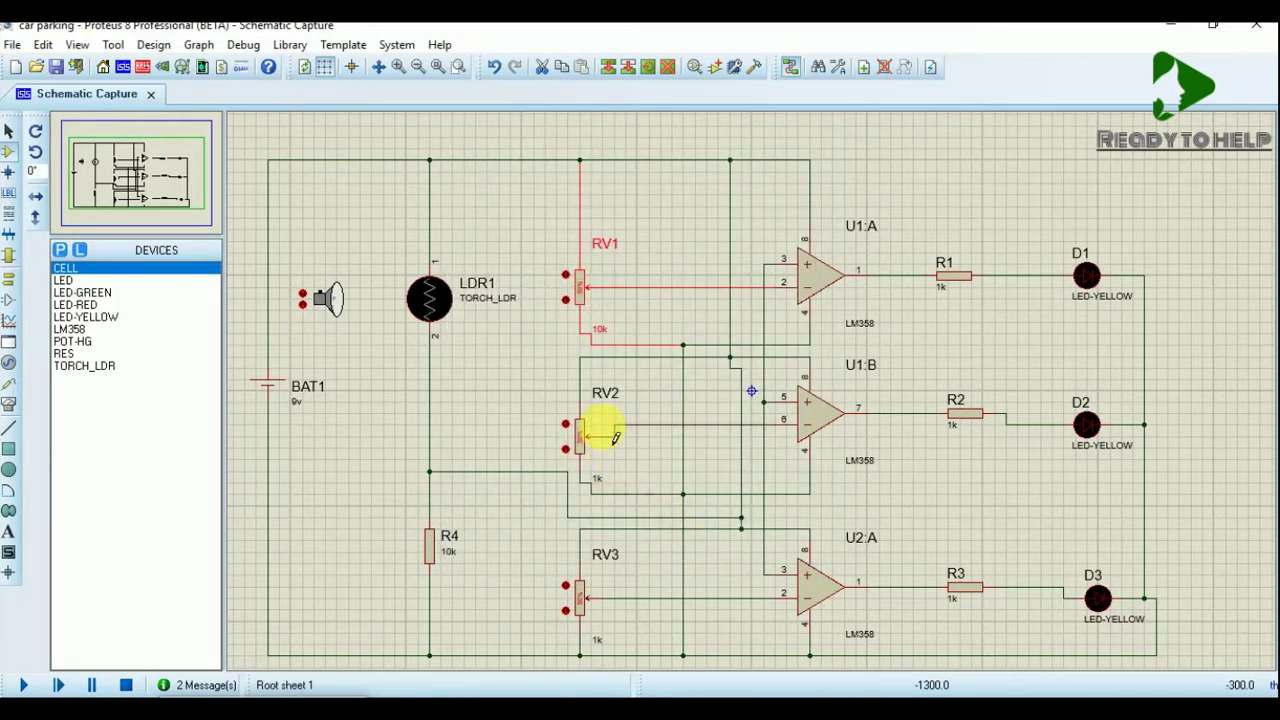
double_click(607, 483)
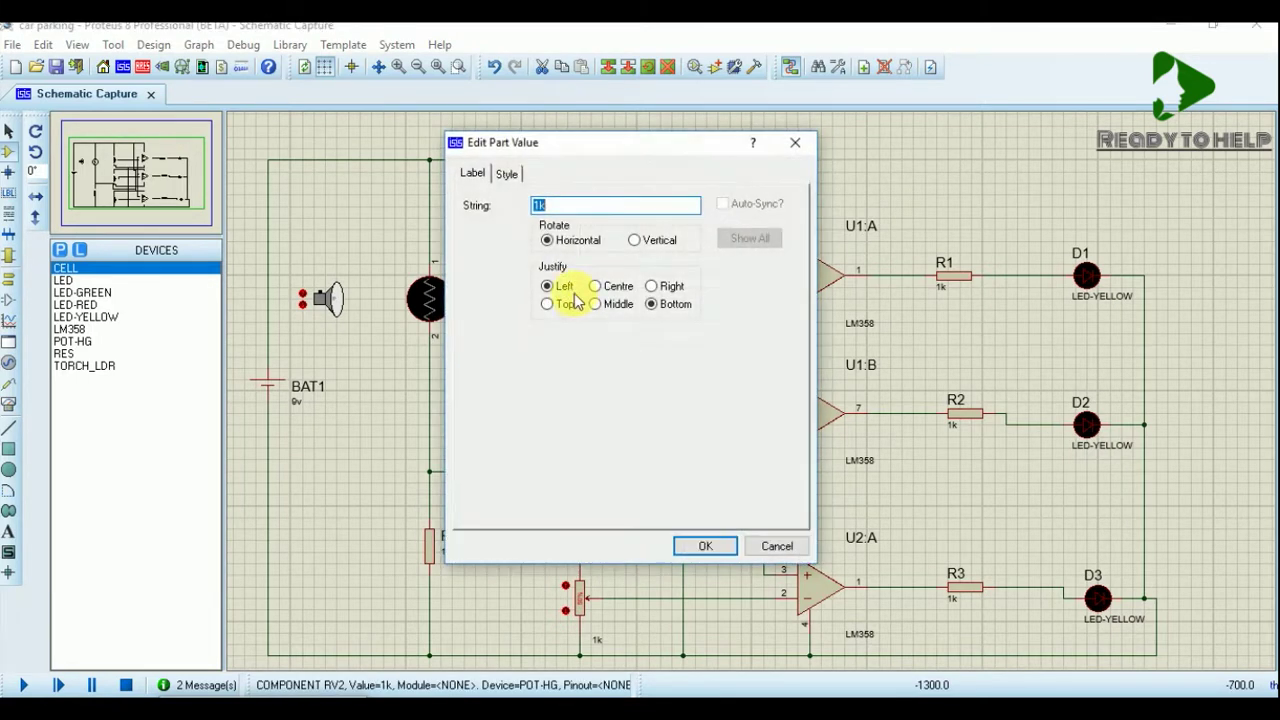
click(540, 205)
text(0)
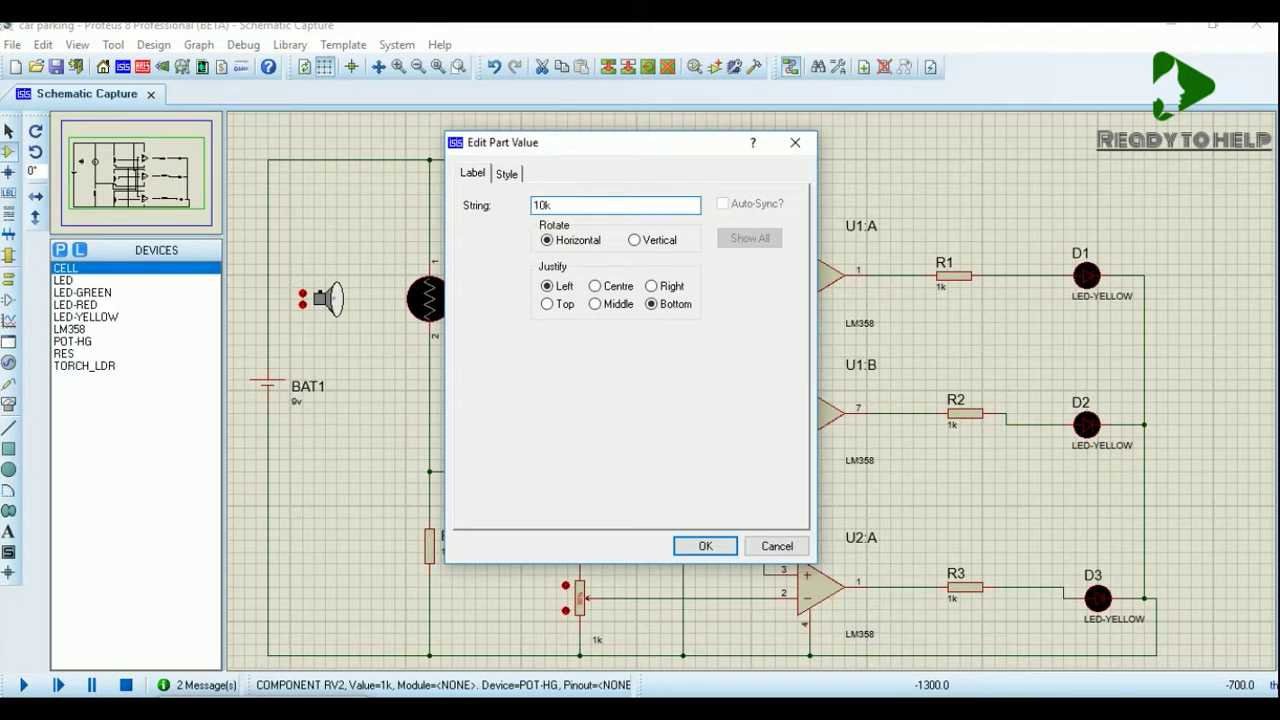
click(683, 545)
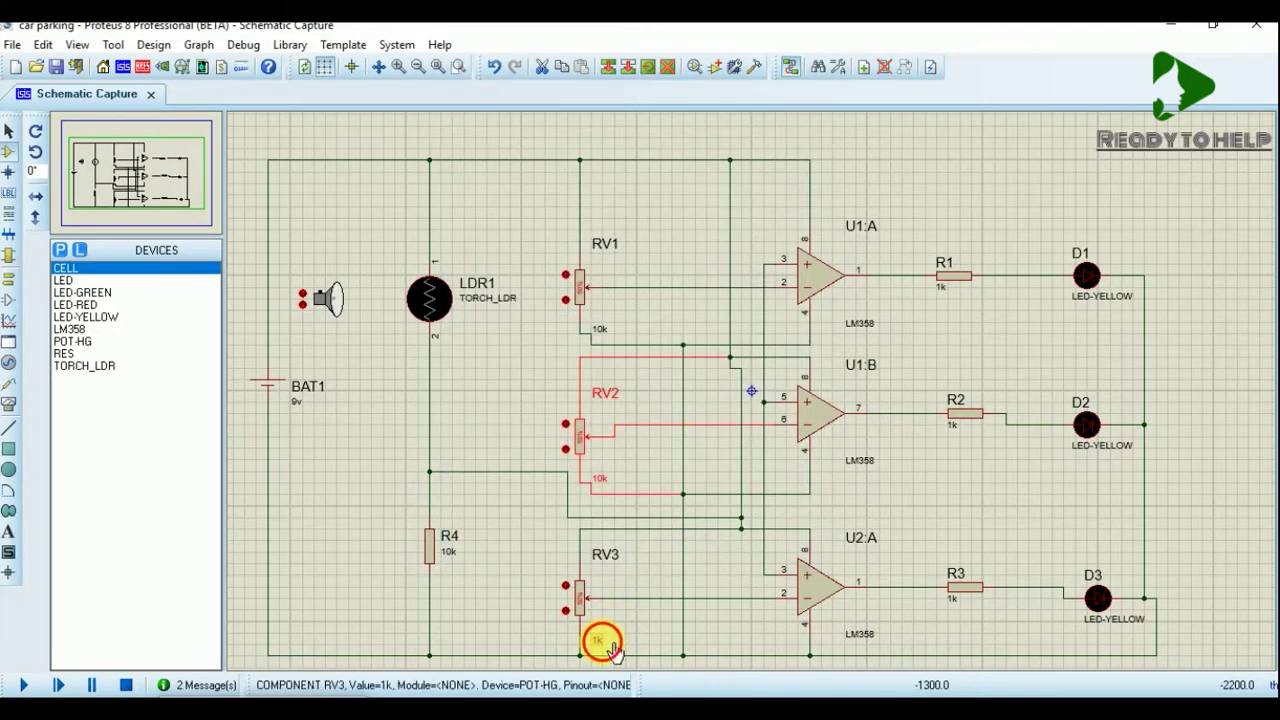
double_click(600, 634)
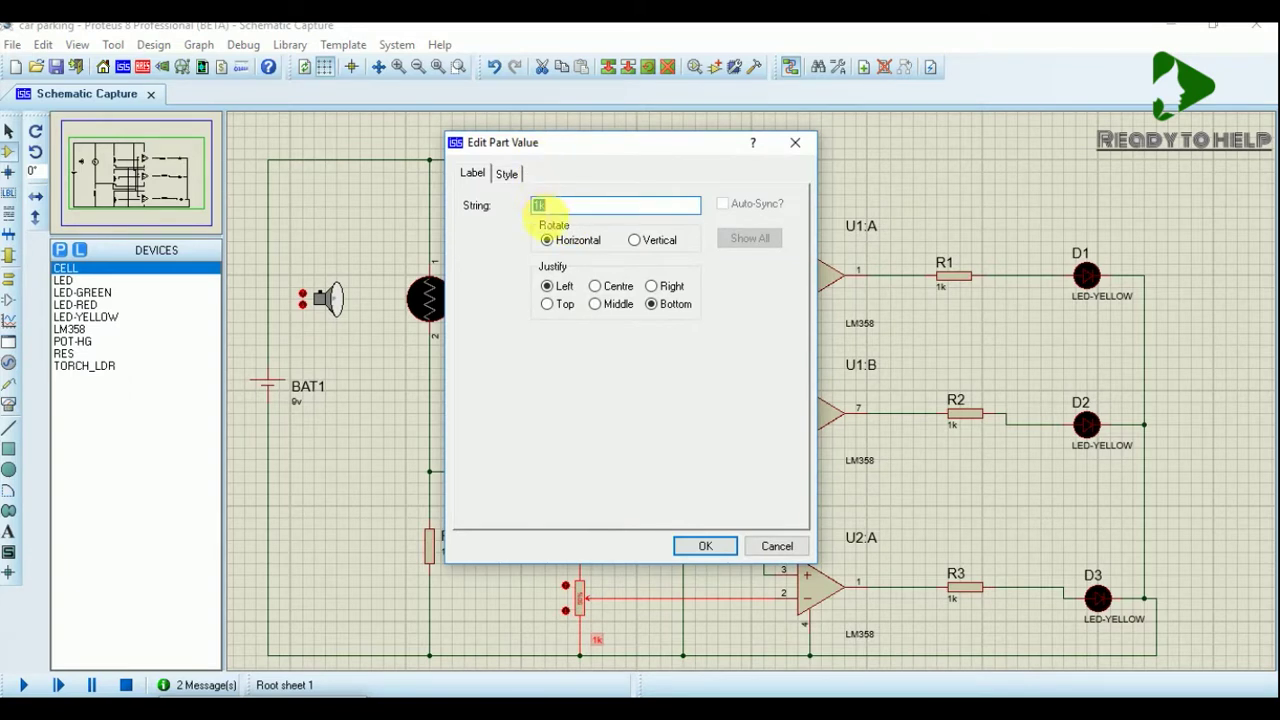
click(545, 207)
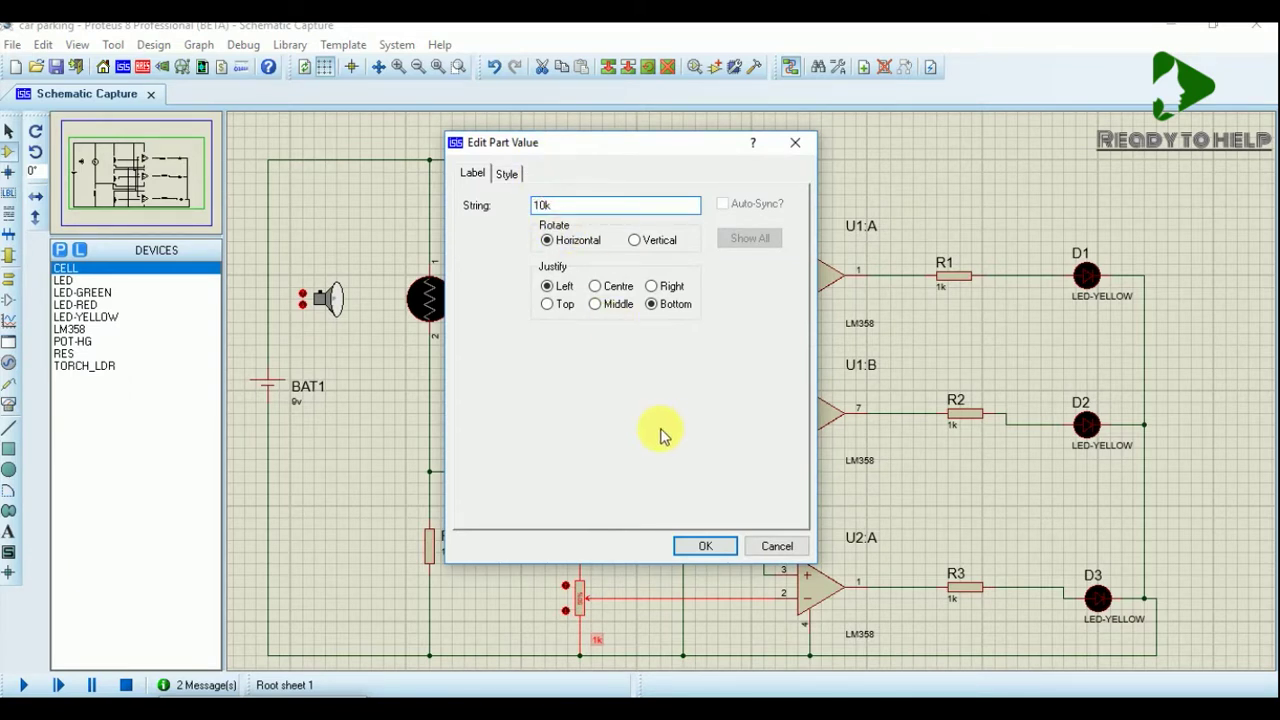
click(690, 547)
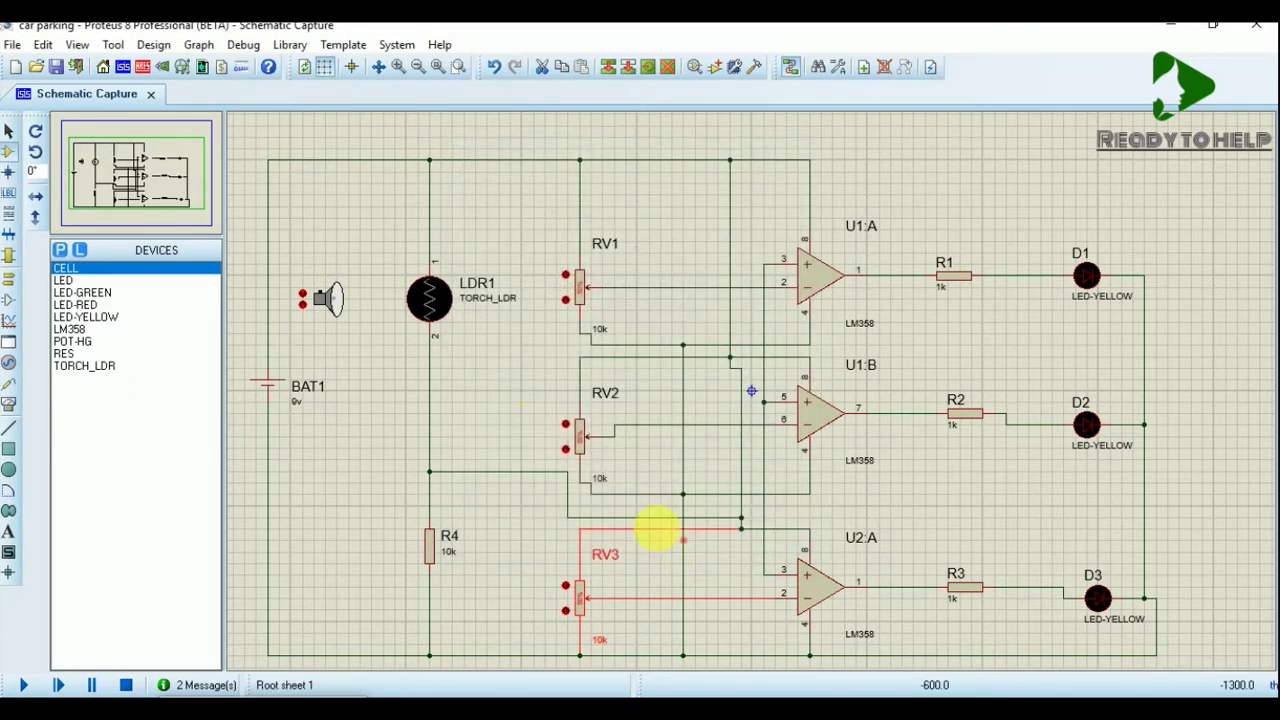
click(519, 387)
- Delete the old R4 junction wire and rewire R4's top pin to the U2:A input wire
right_click(470, 471)
right_click(470, 471)
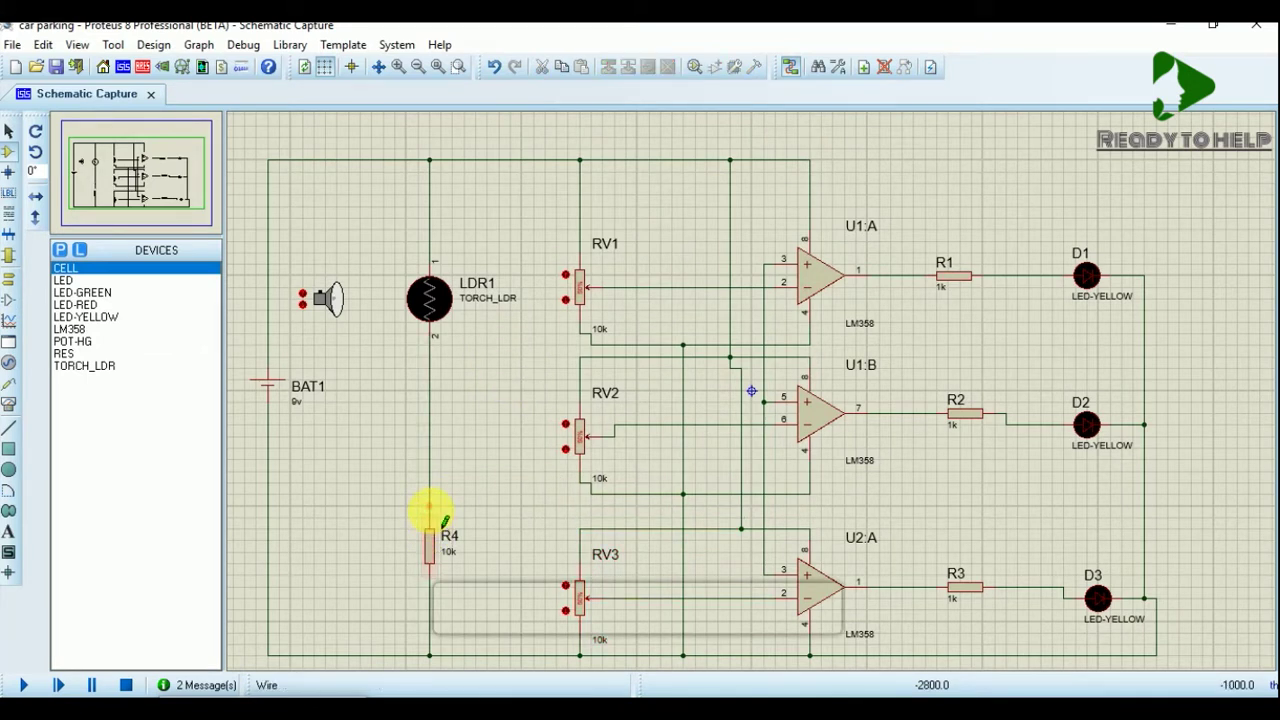
click(430, 507)
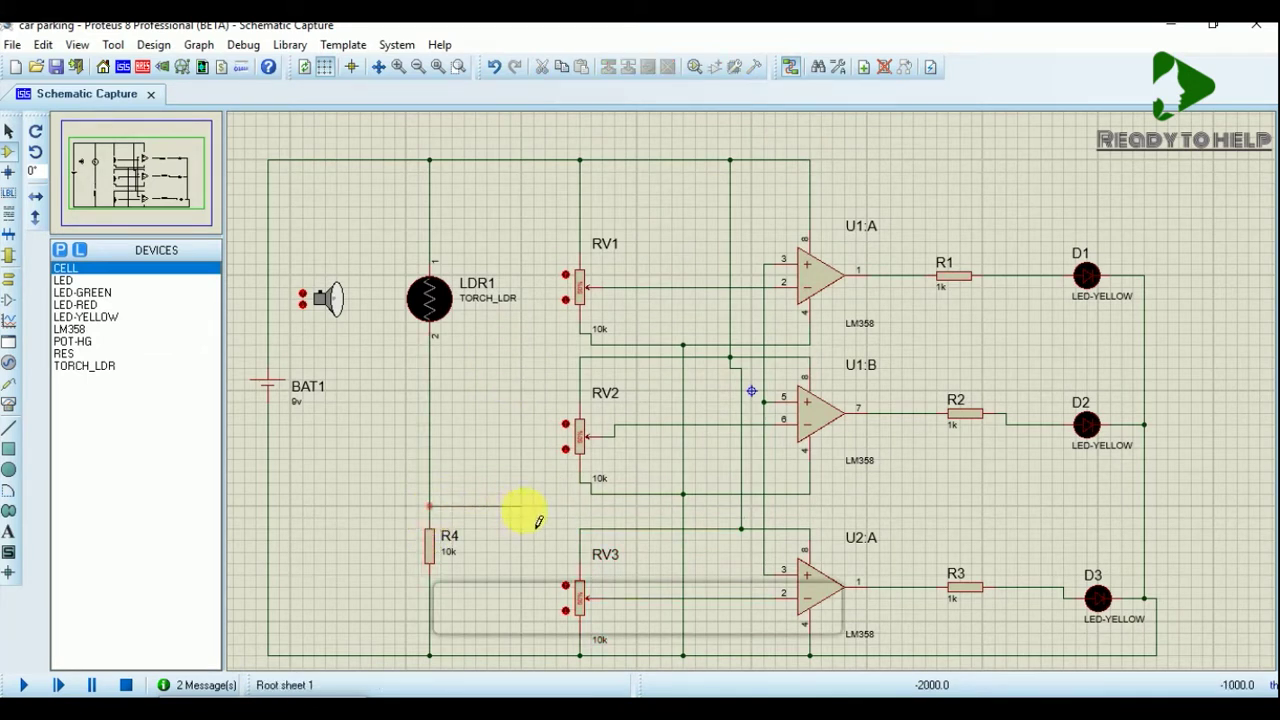
click(764, 517)
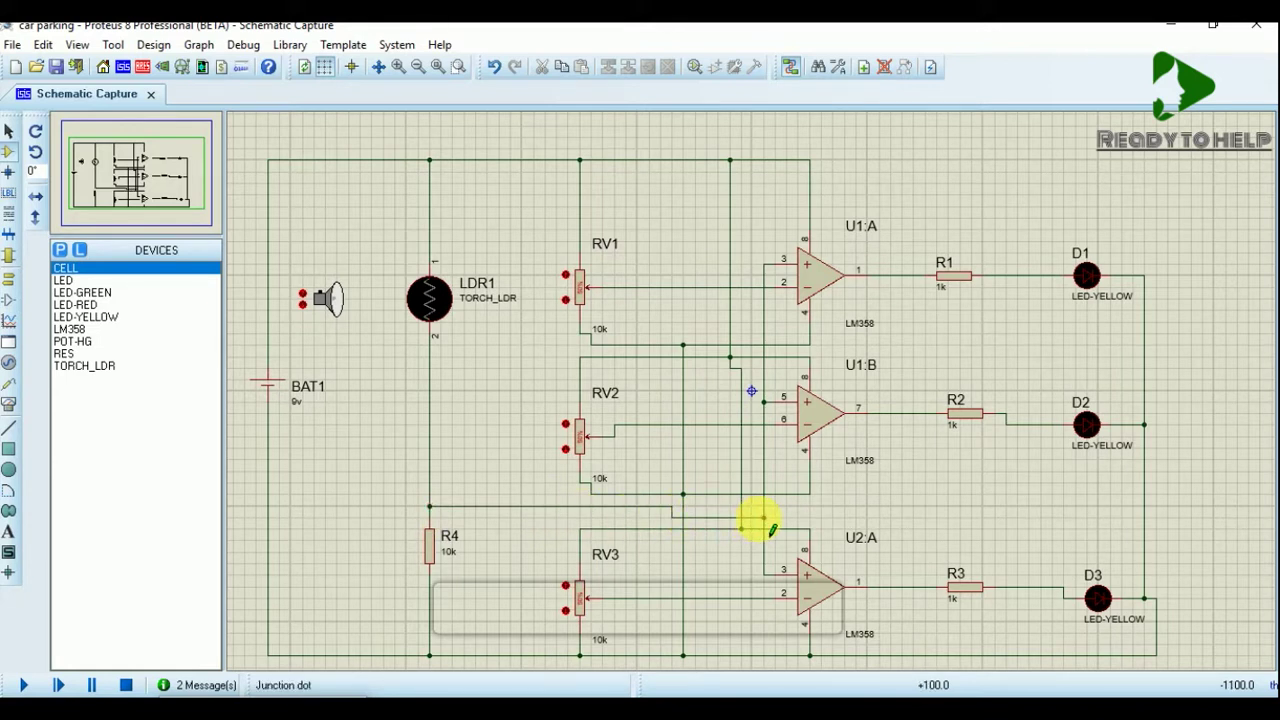
- Run the simulation and move the torch toward and away from LDR1 to test the LEDs
click(22, 685)
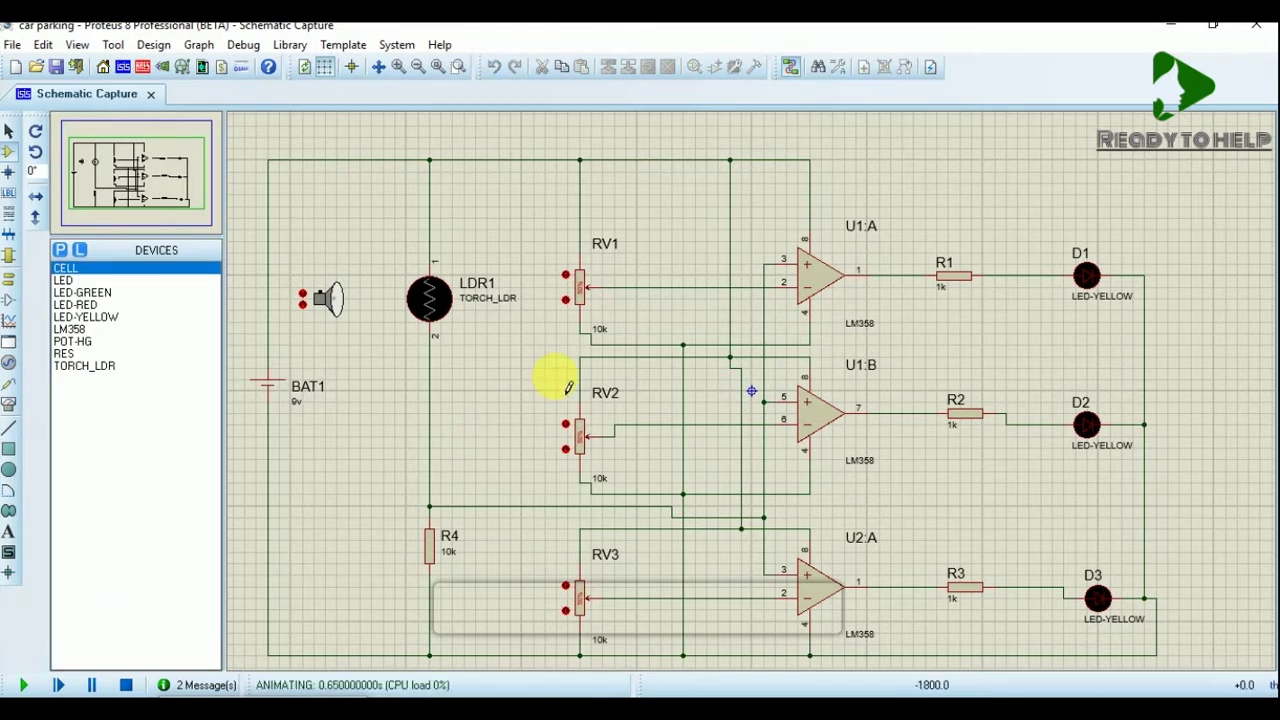
click(316, 300)
click(316, 300)
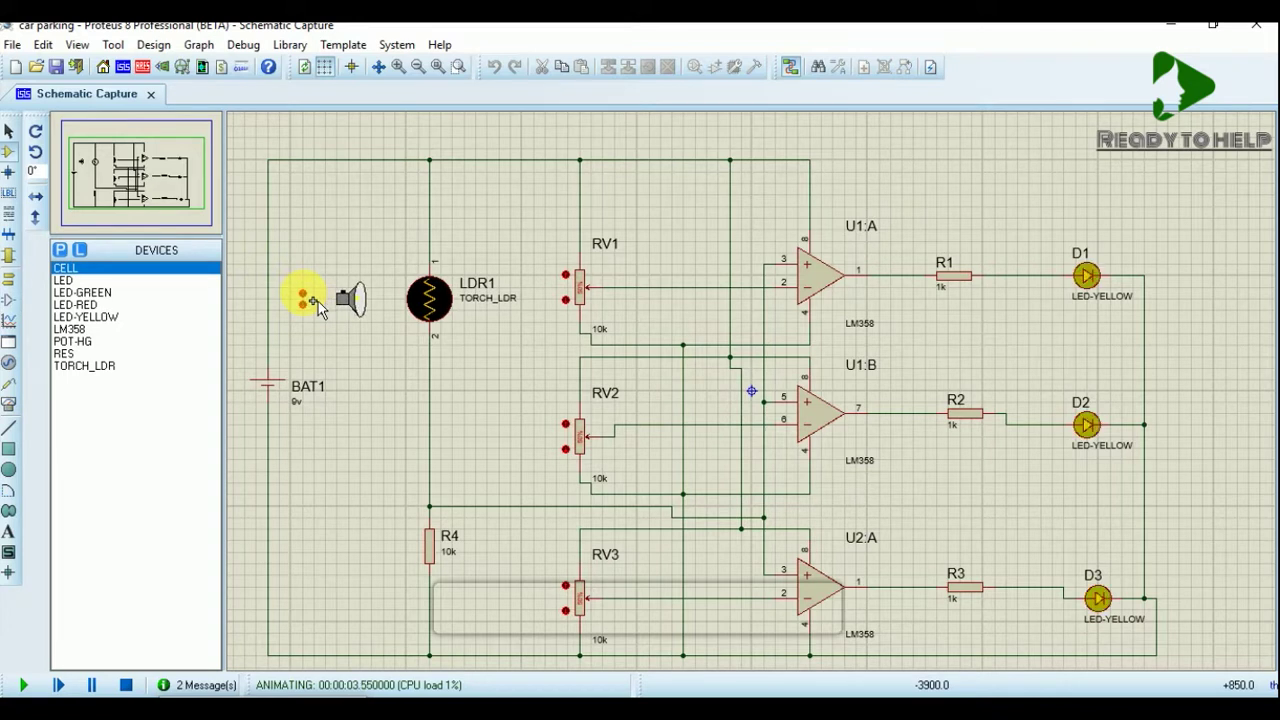
click(316, 300)
click(318, 301)
click(318, 301)
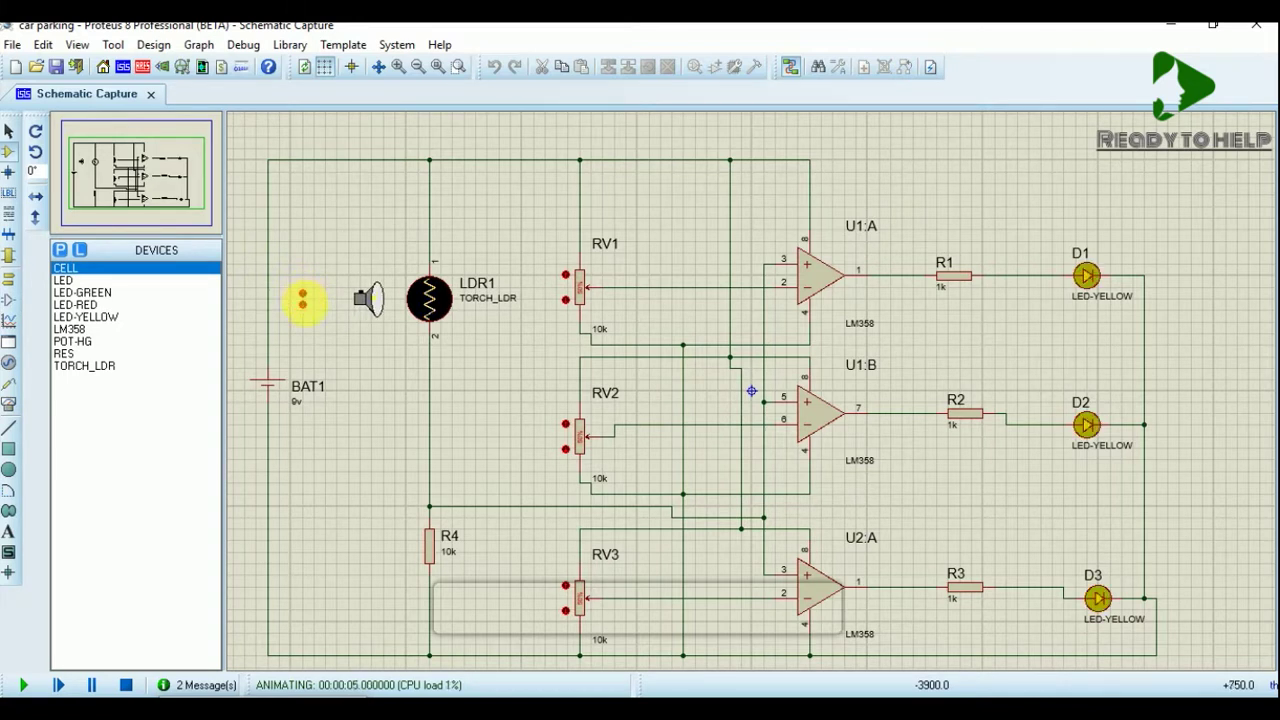
click(318, 318)
click(318, 318)
click(318, 318)
click(318, 318)
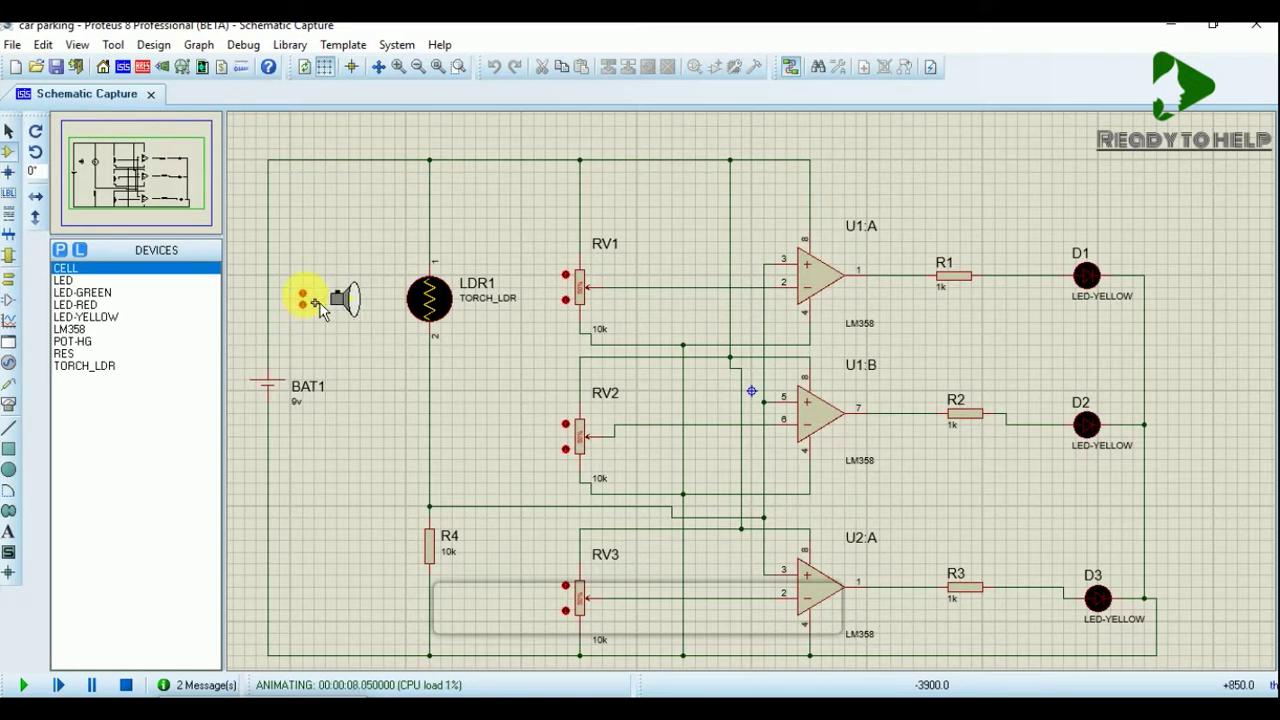
click(319, 303)
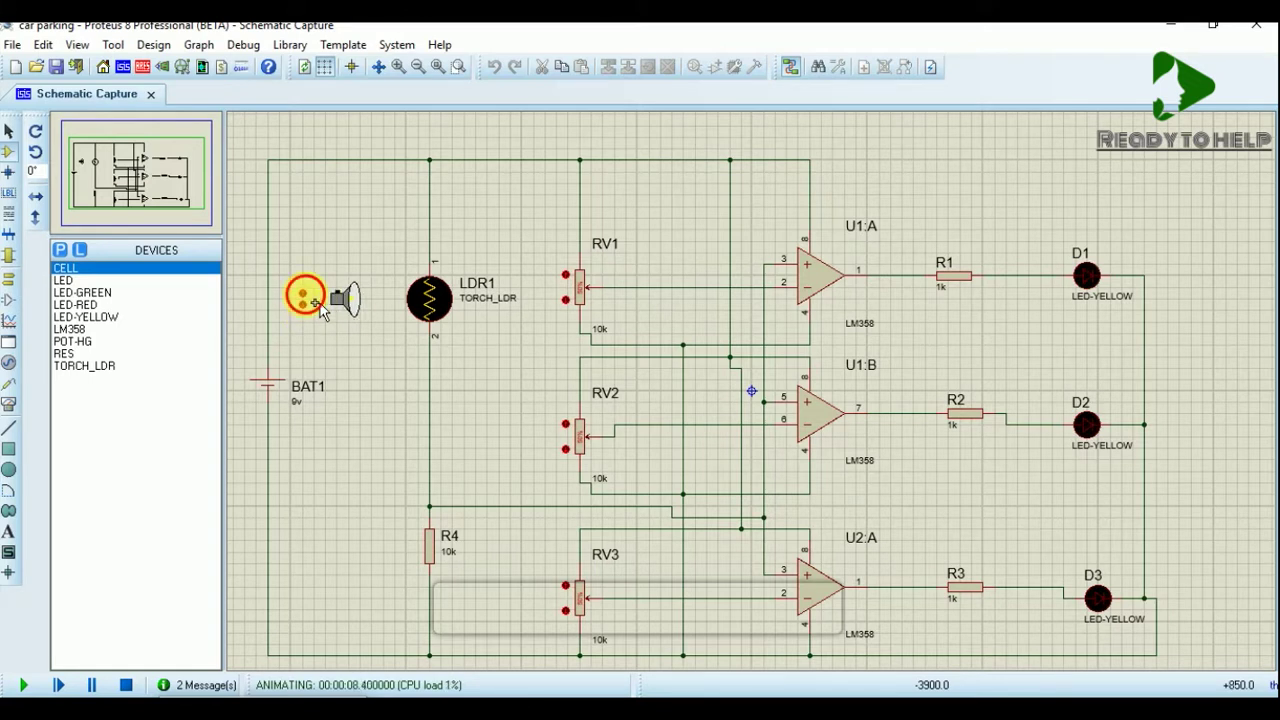
- Adjust RV1's wiper to switch D1 off and on again
click(580, 288)
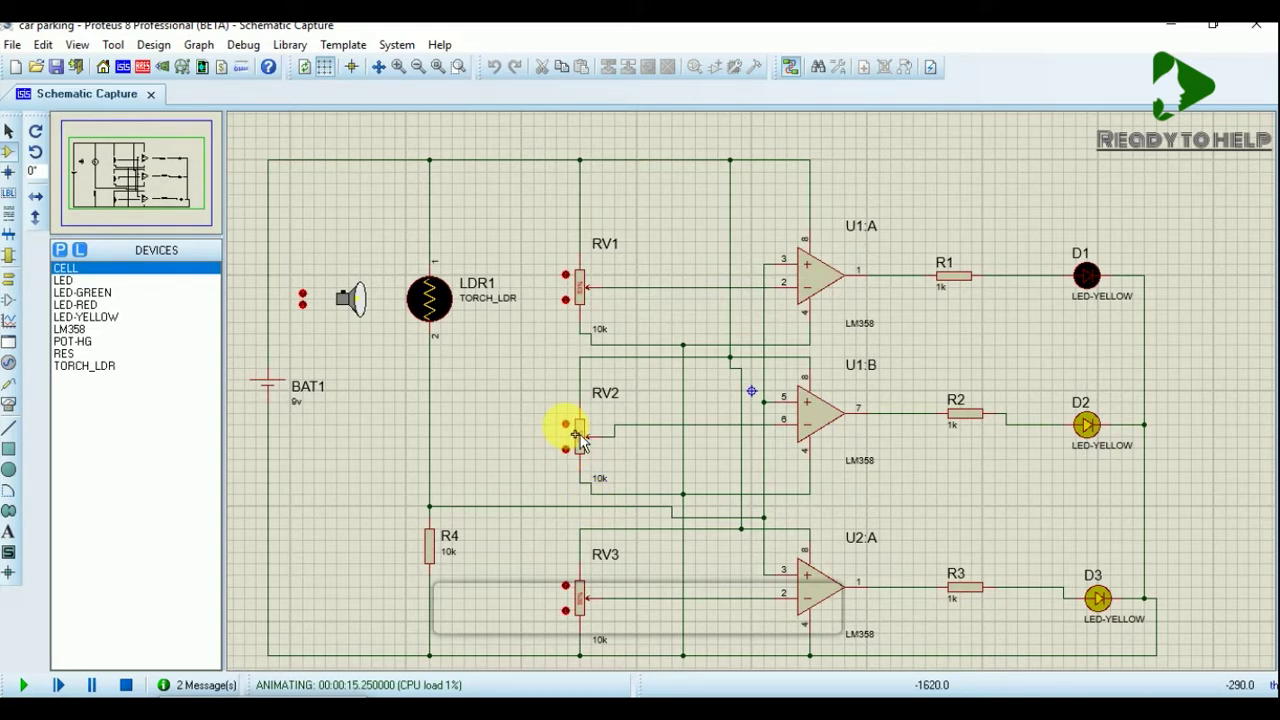
click(577, 288)
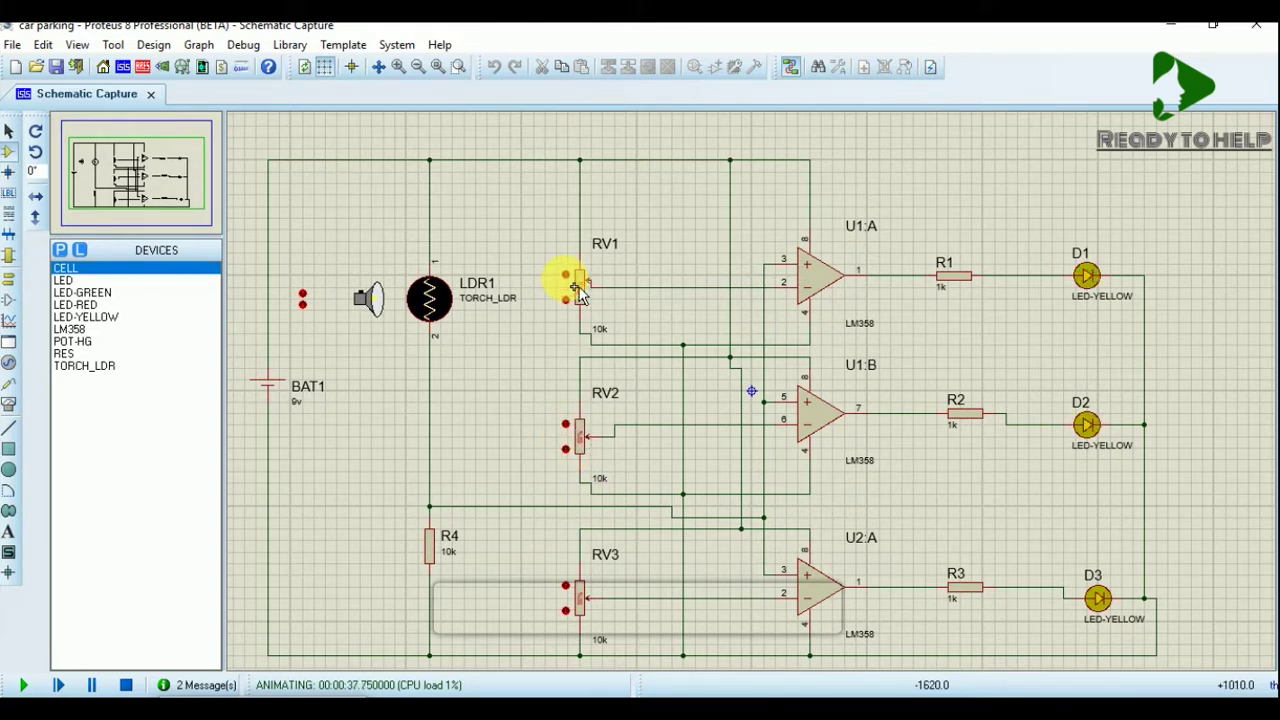
click(578, 290)
click(578, 290)
click(578, 290)
click(578, 290)
- Nudge RV1's wiper so D1 turns off while D2 and D3 remain lit
click(578, 290)
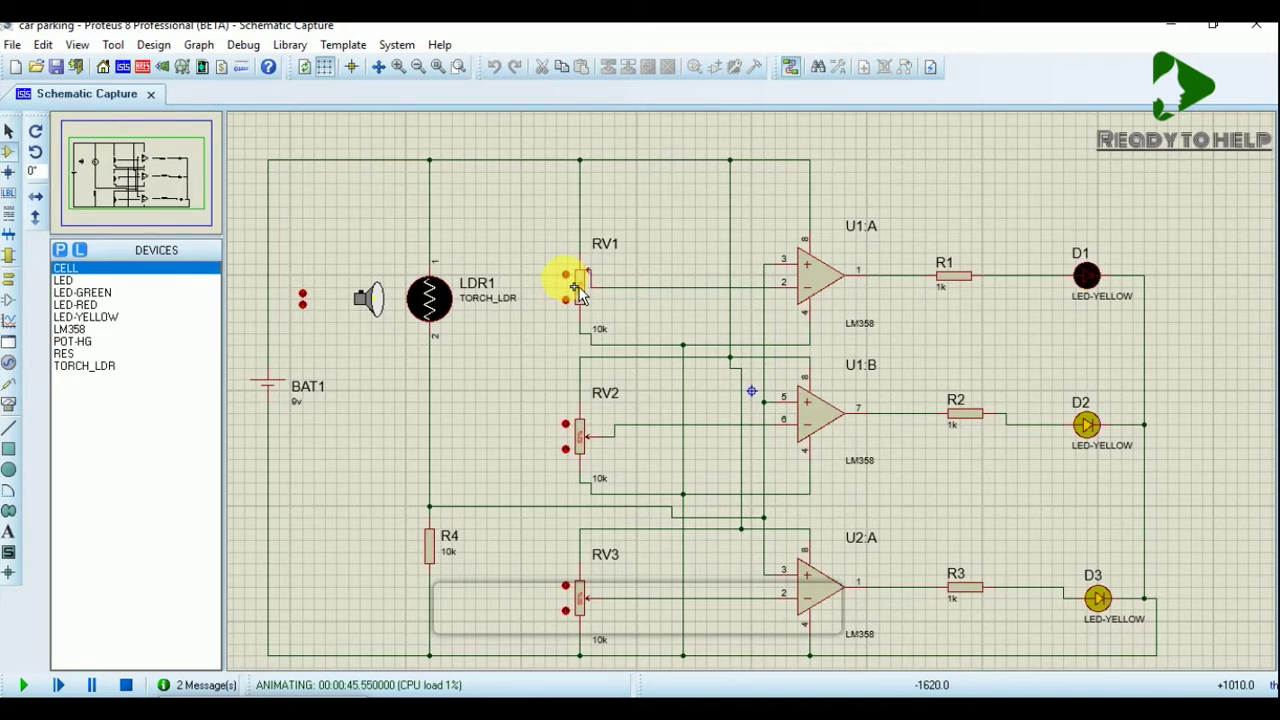